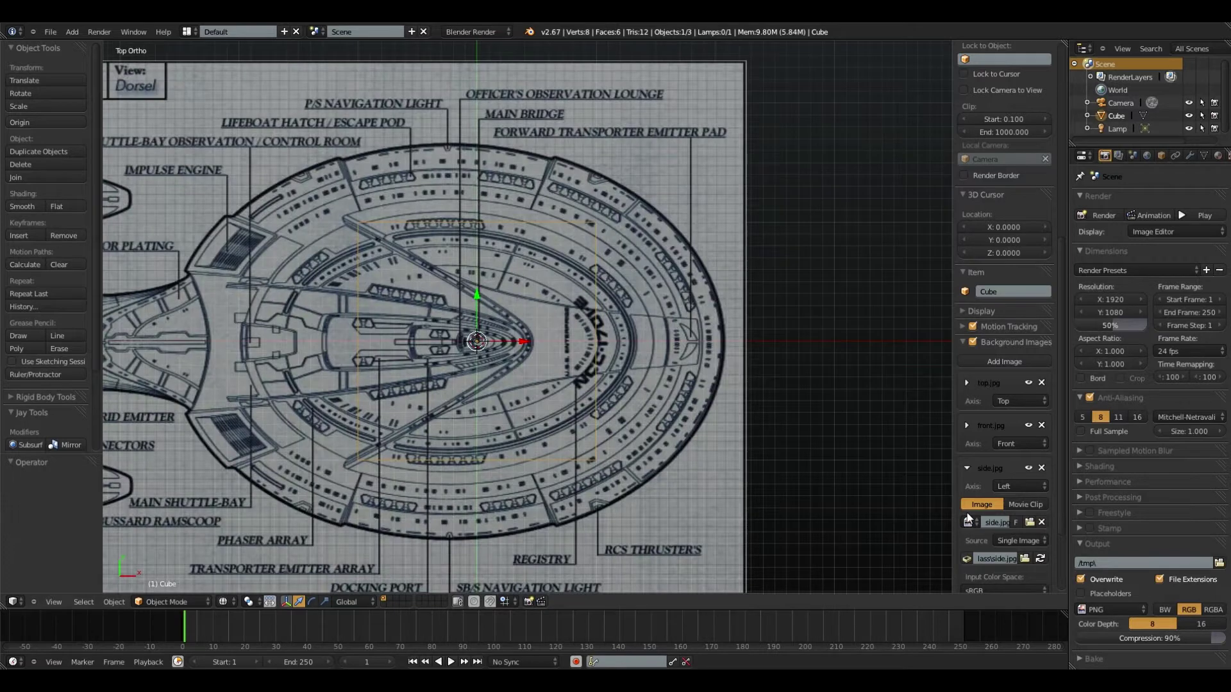
# Compare the blueprint background images in the front, side and top views.
pyautogui.press('KP_1')
pyautogui.press('KP_3')
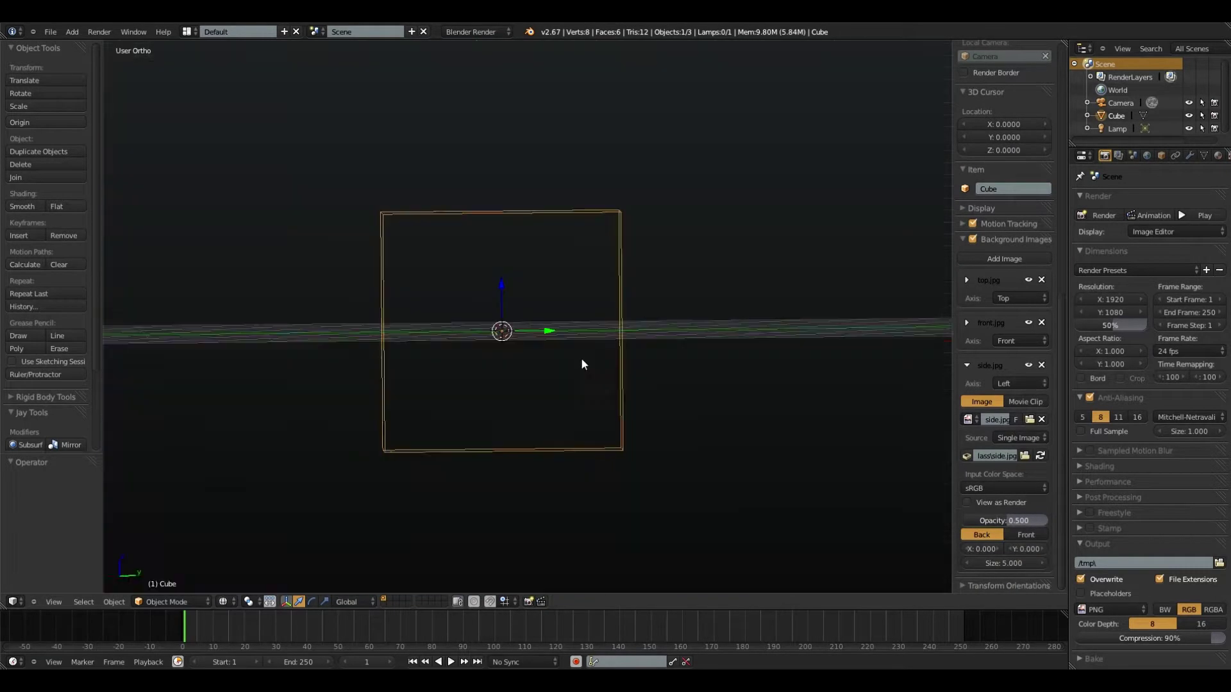
pyautogui.press('ctrl+KP_3')
pyautogui.press('KP_7')
pyautogui.press('KP_3')
pyautogui.press('KP_7')
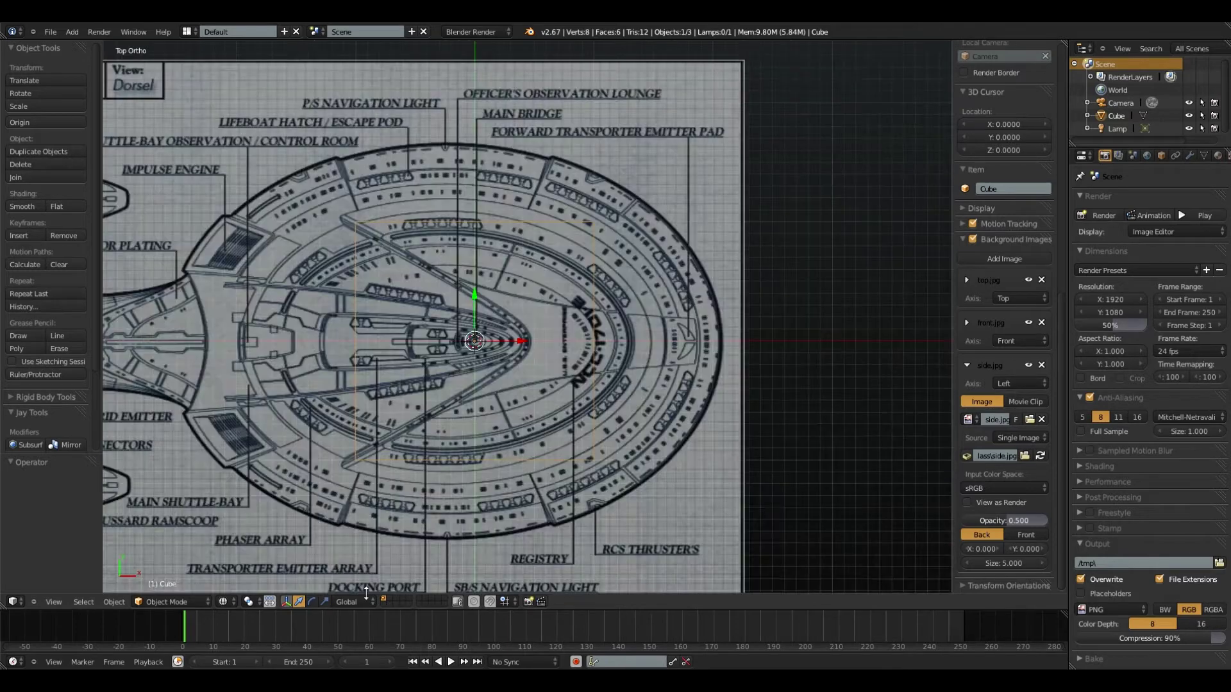
# Try moving the cube's +X face along the X axis against the top blueprint, then undo it.
pyautogui.press('Tab')
pyautogui.click(381, 602)
pyautogui.press('a')
pyautogui.press('b')
pyautogui.moveTo(564, 205); pyautogui.dragTo(654, 481)
pyautogui.moveTo(645, 341); pyautogui.dragTo(735, 327)
pyautogui.moveTo(736, 327); pyautogui.dragTo(528, 351, button='middle')
pyautogui.hotkey('ctrl', 'z')
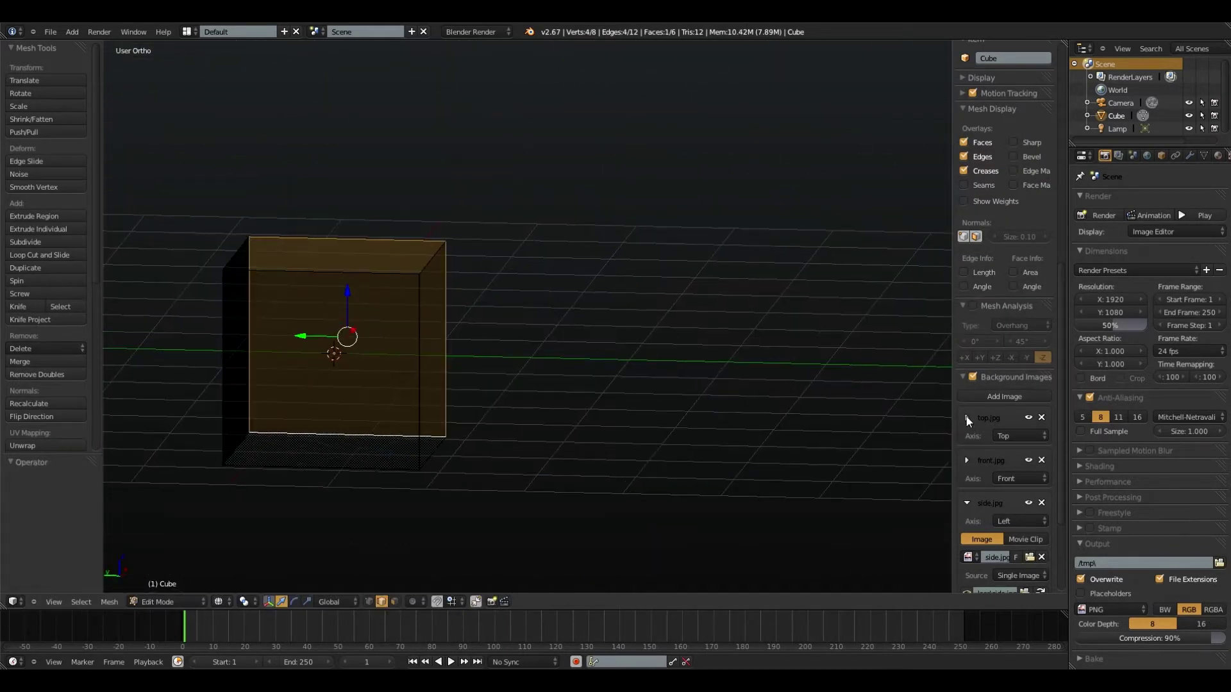
# Remove the existing top.jpg background image and load the top blueprint again as a new background image.
pyautogui.click(1041, 417)
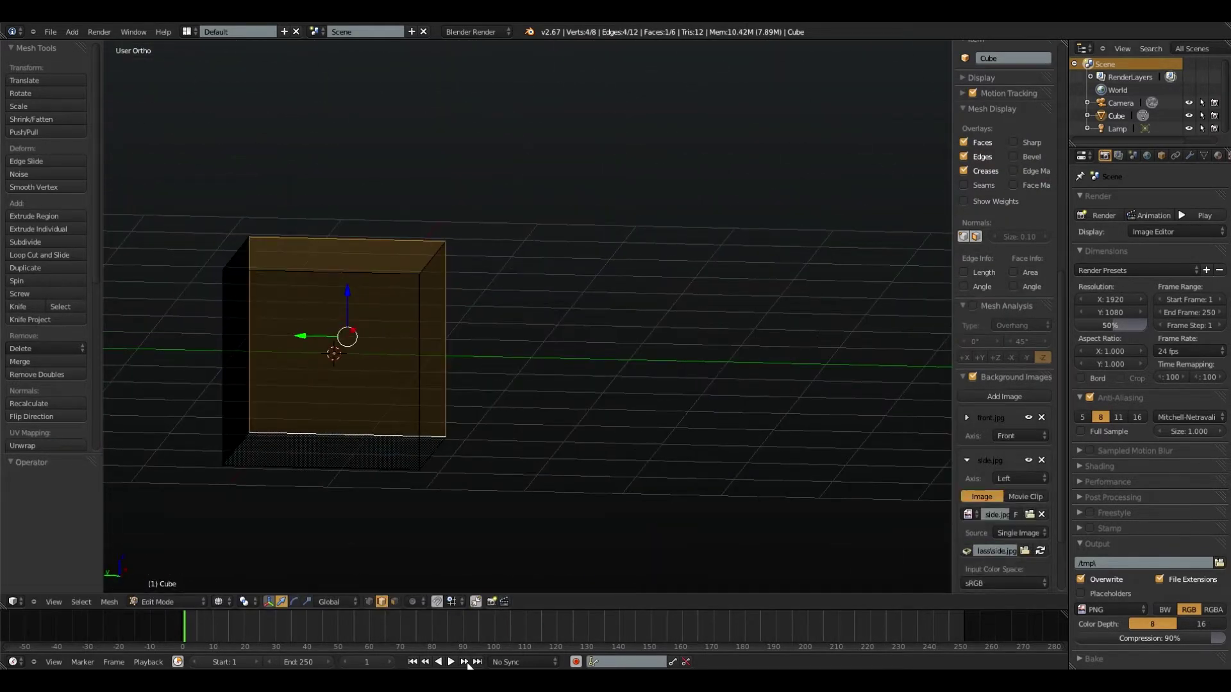
pyautogui.press('ctrl+KP_3')
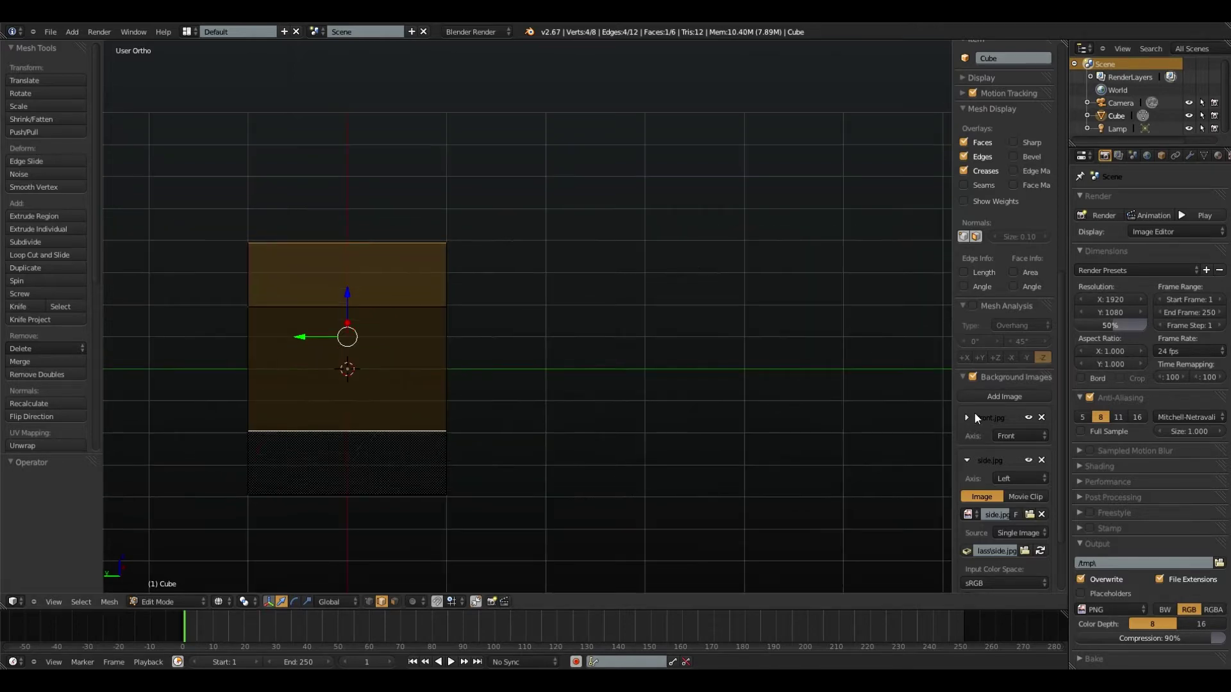
pyautogui.click(966, 418)
pyautogui.click(1030, 471)
pyautogui.click(37, 252)
pyautogui.click(290, 176)
pyautogui.click(260, 161)
pyautogui.doubleClick(186, 160)
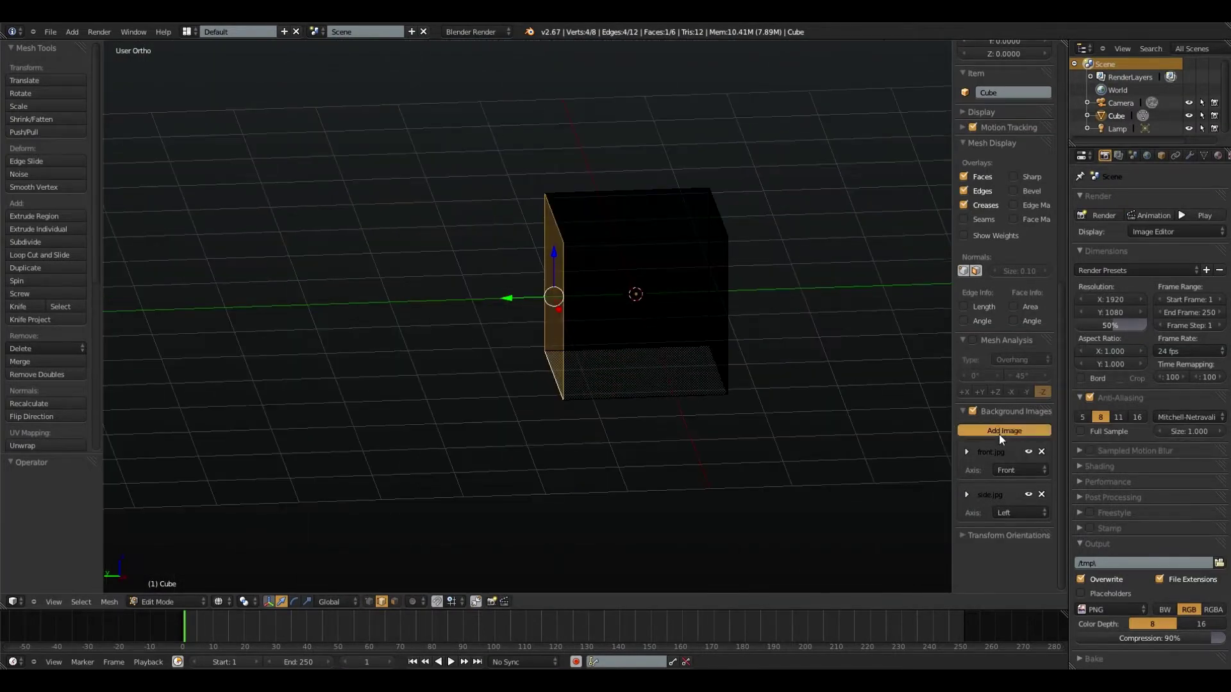
pyautogui.click(998, 433)
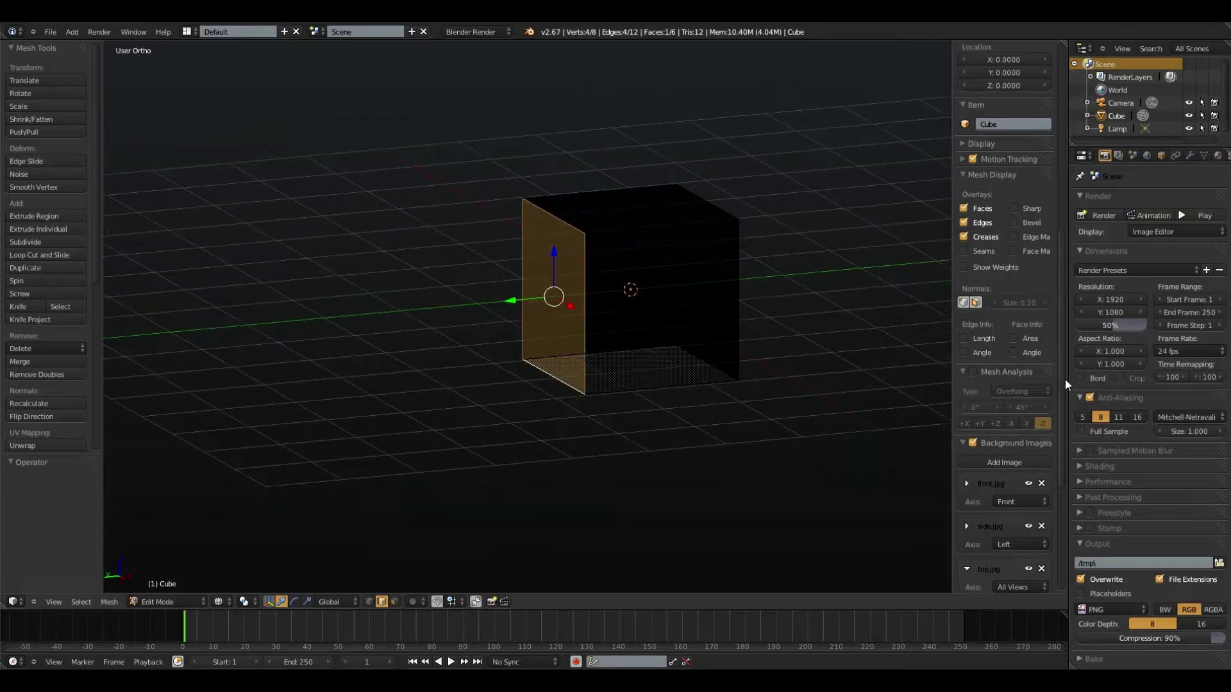
# Assign the new top.jpg background to the Top axis with an X offset of -0.1 and a Y offset of 2.75.
pyautogui.press('KP_7')
pyautogui.keyDown('shift'); pyautogui.moveTo(490, 302); pyautogui.dragTo(483, 329, button='middle'); pyautogui.keyUp('shift')
pyautogui.scroll(-3, 1000, 558)
pyautogui.moveTo(1009, 550); pyautogui.dragTo(1047, 548)
pyautogui.click(1026, 549)
pyautogui.write('2.75')
pyautogui.press('Return')
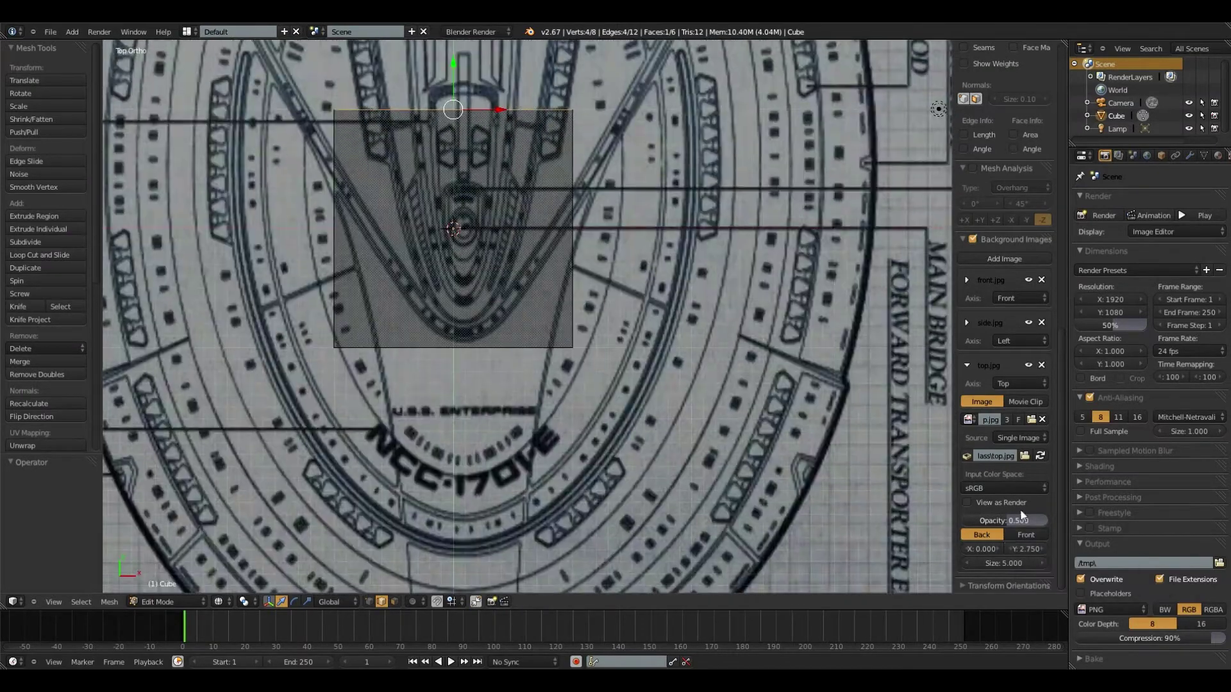
pyautogui.click(968, 548)
# Stretch the cube along the Y axis in the side and top views to gauge the saucer's length.
pyautogui.scroll(-6, 692, 256)
pyautogui.moveTo(692, 247); pyautogui.dragTo(692, 292, button='middle')
pyautogui.press('ctrl+KP_3')
pyautogui.moveTo(501, 313); pyautogui.dragTo(621, 313)
pyautogui.press('KP_7')
pyautogui.moveTo(502, 400); pyautogui.dragTo(501, 411)
pyautogui.press('ctrl+KP_3')
# Move the cube's side face about 3.16 units along X to gauge the saucer's width.
pyautogui.press('KP_1')
pyautogui.moveTo(689, 310); pyautogui.dragTo(720, 310)
pyautogui.press('KP_8')
pyautogui.press('KP_8')
pyautogui.press('KP_8')
pyautogui.press('KP_8')
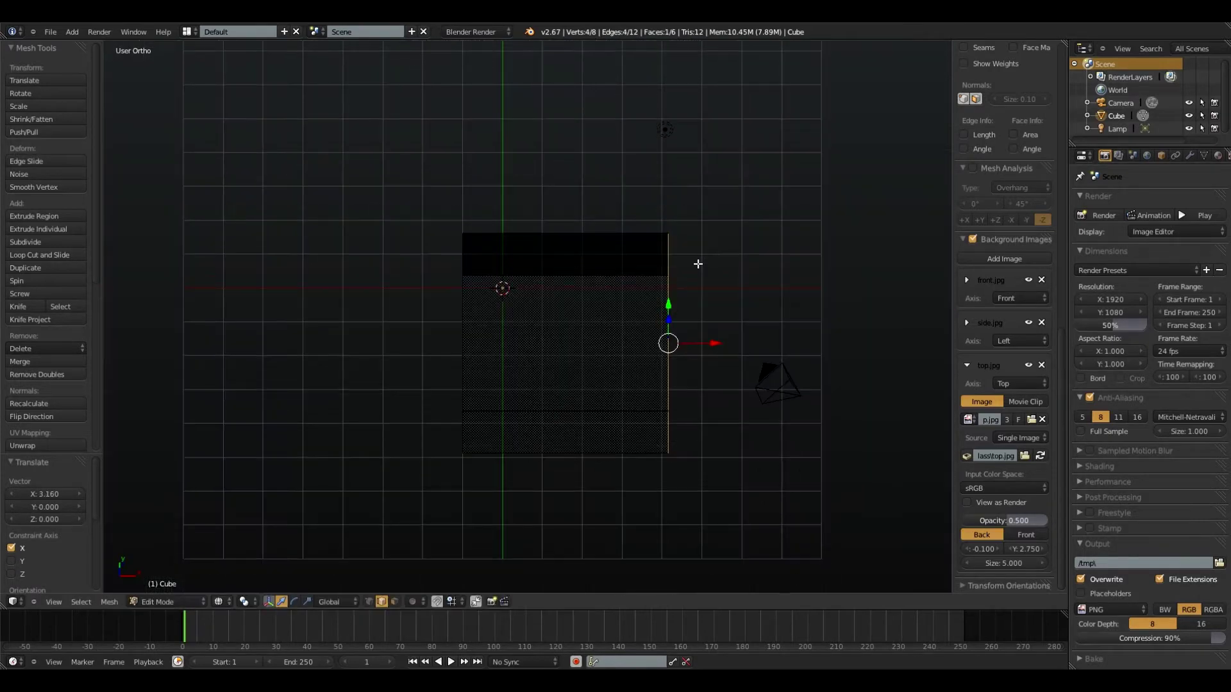
pyautogui.press('KP_8')
pyautogui.press('KP_8')
pyautogui.press('KP_7')
# Set the top.jpg background's size to 5.98, its X offset to -0.1 and its Y offset to 3.3.
pyautogui.moveTo(996, 562); pyautogui.dragTo(1056, 483)
pyautogui.scroll(5, 532, 338)
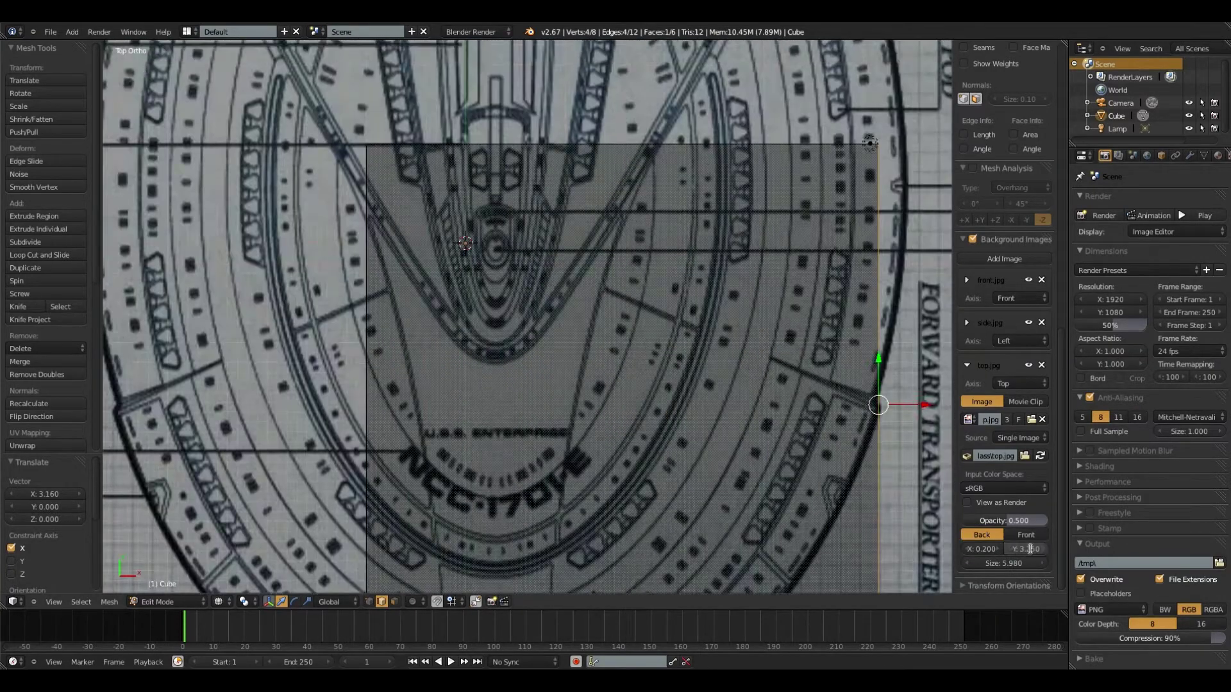
pyautogui.click(1010, 549)
pyautogui.press('BackSpace')
pyautogui.write('3')
pyautogui.press('Return')
pyautogui.click(966, 549)
pyautogui.click(967, 549)
pyautogui.click(966, 549)
pyautogui.scroll(-5, 717, 470)
# Undo the side face's X move and try shifting the face along Y against the side and top blueprints.
pyautogui.hotkey('ctrl', 'z')
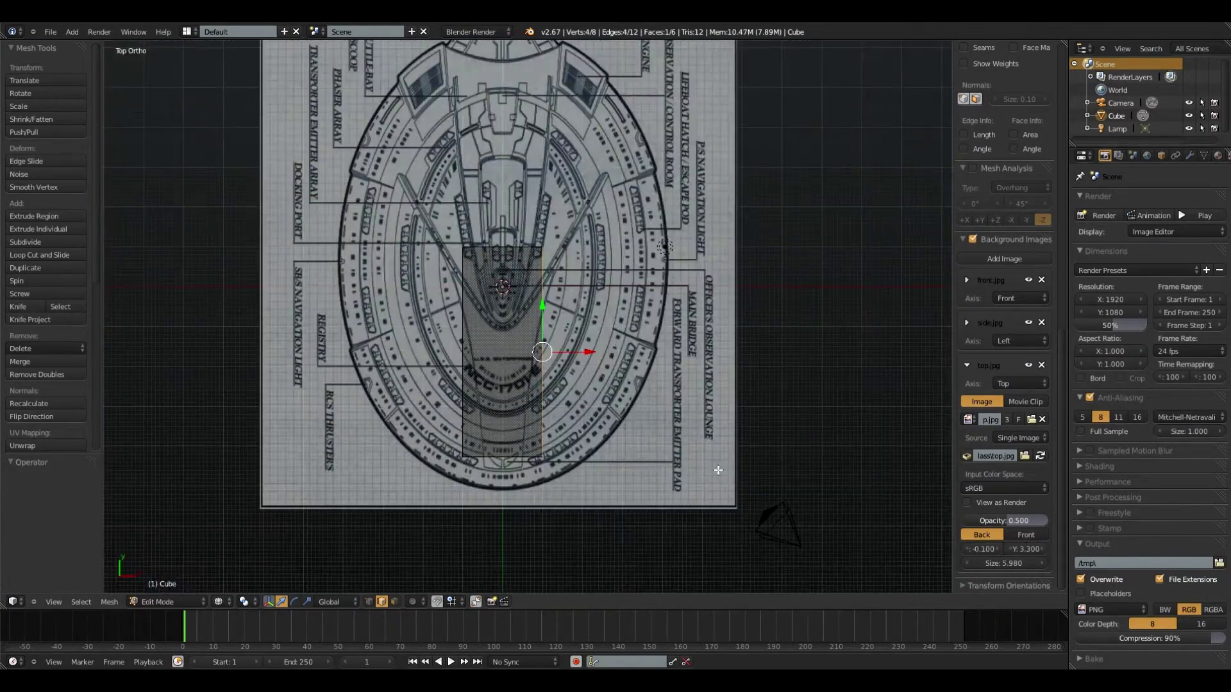
pyautogui.moveTo(582, 443); pyautogui.dragTo(583, 446)
pyautogui.press('ctrl+KP_3')
pyautogui.moveTo(647, 314); pyautogui.dragTo(619, 305)
pyautogui.press('KP_7')
pyautogui.scroll(-6, 566, 182)
pyautogui.moveTo(618, 299); pyautogui.dragTo(693, 398, button='middle')
pyautogui.scroll(7, 597, 358)
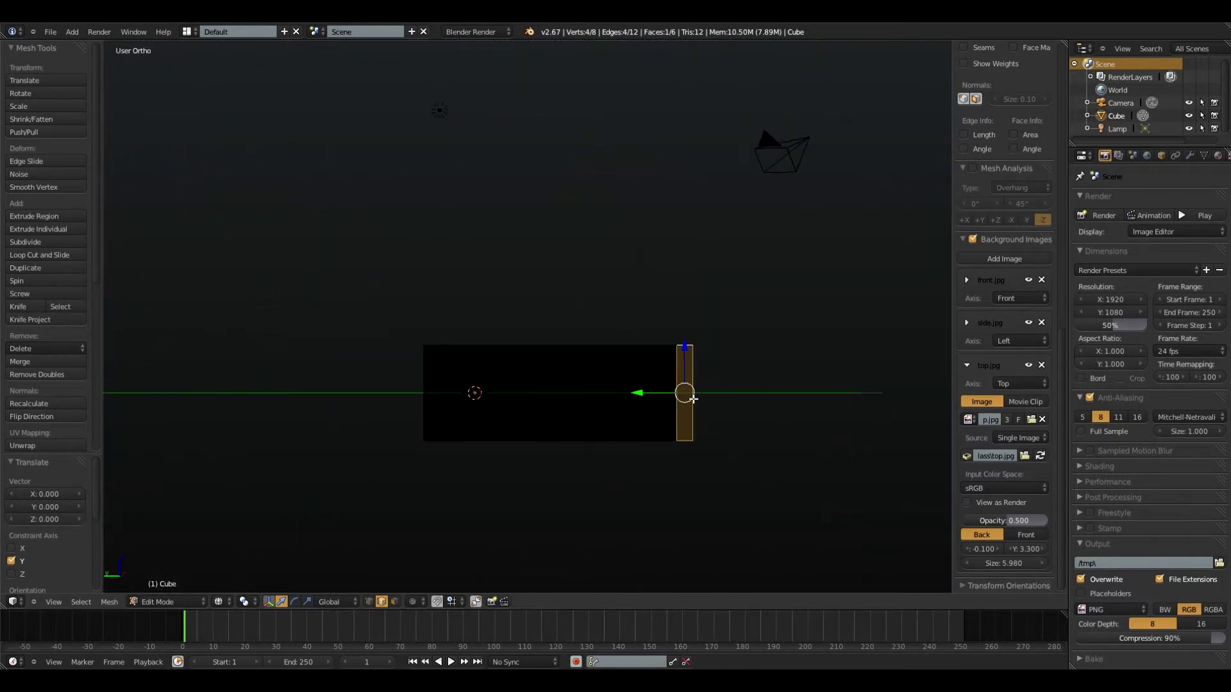
# Undo the remaining face moves to restore the cube's original shape.
pyautogui.press('ctrl+KP_3')
pyautogui.scroll(4, 667, 439)
pyautogui.scroll(-4, 493, 257)
pyautogui.hotkey('ctrl', 'z')
pyautogui.hotkey('ctrl', 'z')
pyautogui.hotkey('ctrl', 'z')
# Set the side.jpg background's X offset to -2.25 and open Save As for the scene.
pyautogui.scroll(5, 503, 238)
pyautogui.keyDown('shift'); pyautogui.moveTo(459, 357); pyautogui.dragTo(589, 325, button='middle'); pyautogui.keyUp('shift')
pyautogui.click(967, 365)
pyautogui.click(967, 323)
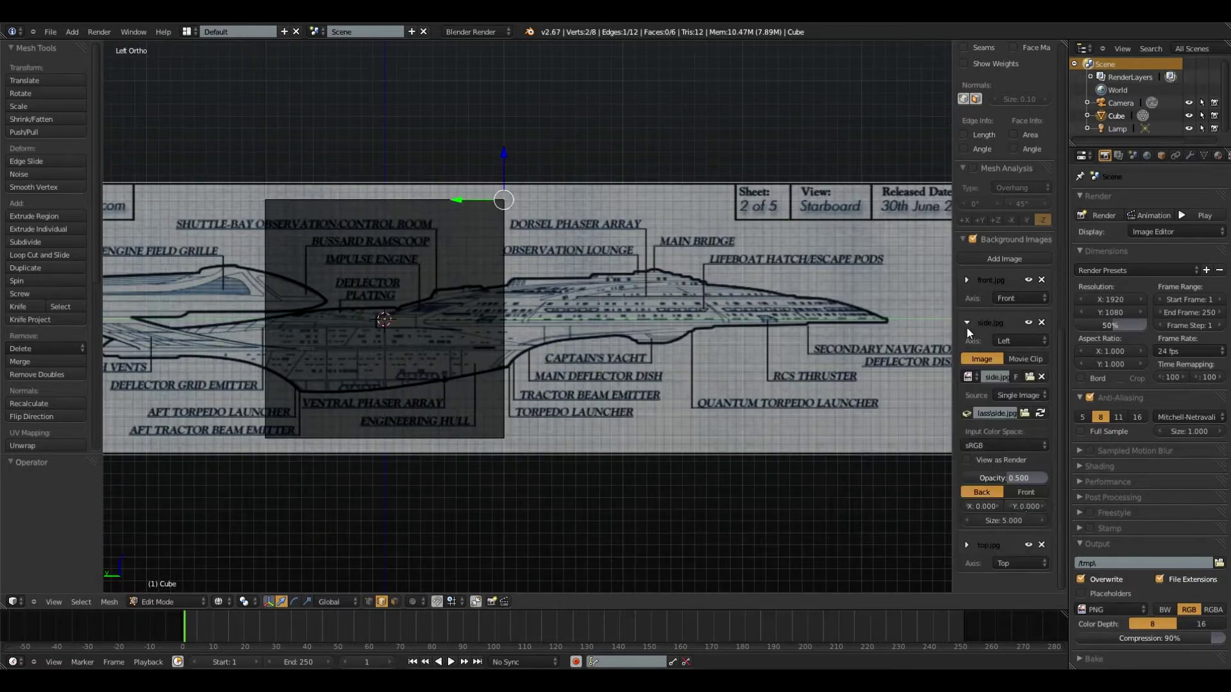
pyautogui.moveTo(987, 506)
pyautogui.mouseDown()
pyautogui.moveTo(968, 506)
pyautogui.moveTo(987, 505)
pyautogui.mouseUp()
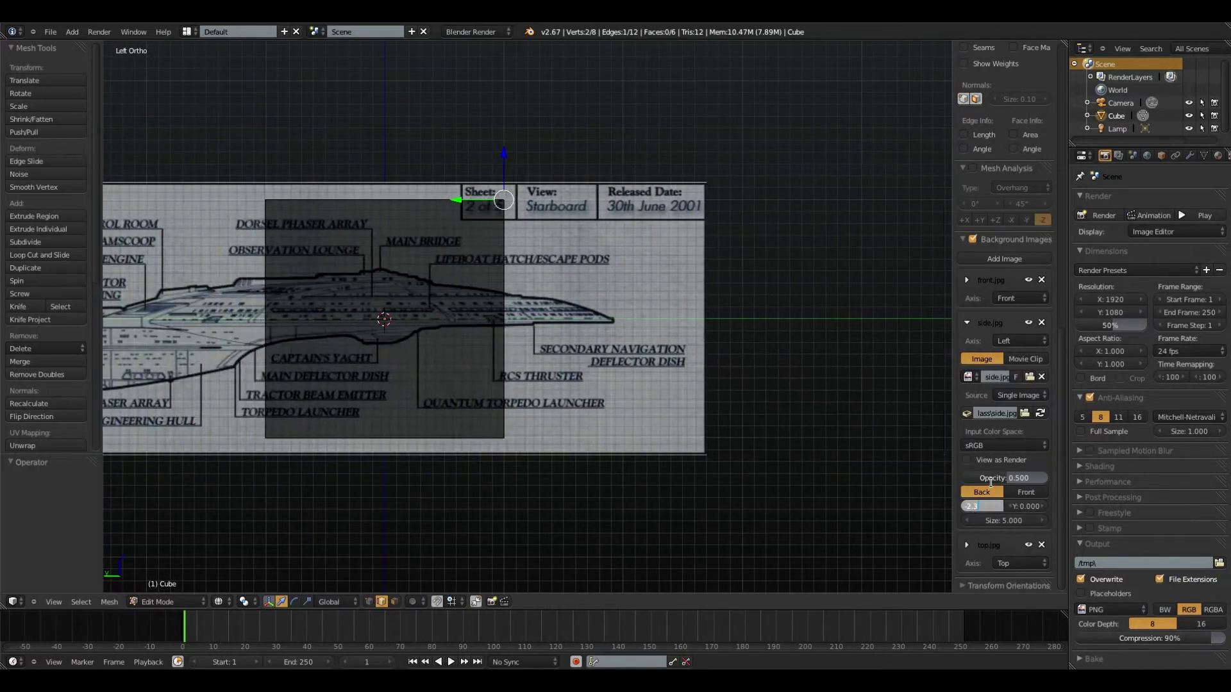
pyautogui.moveTo(600, 332); pyautogui.dragTo(574, 345, button='middle')
pyautogui.scroll(-2, 574, 345)
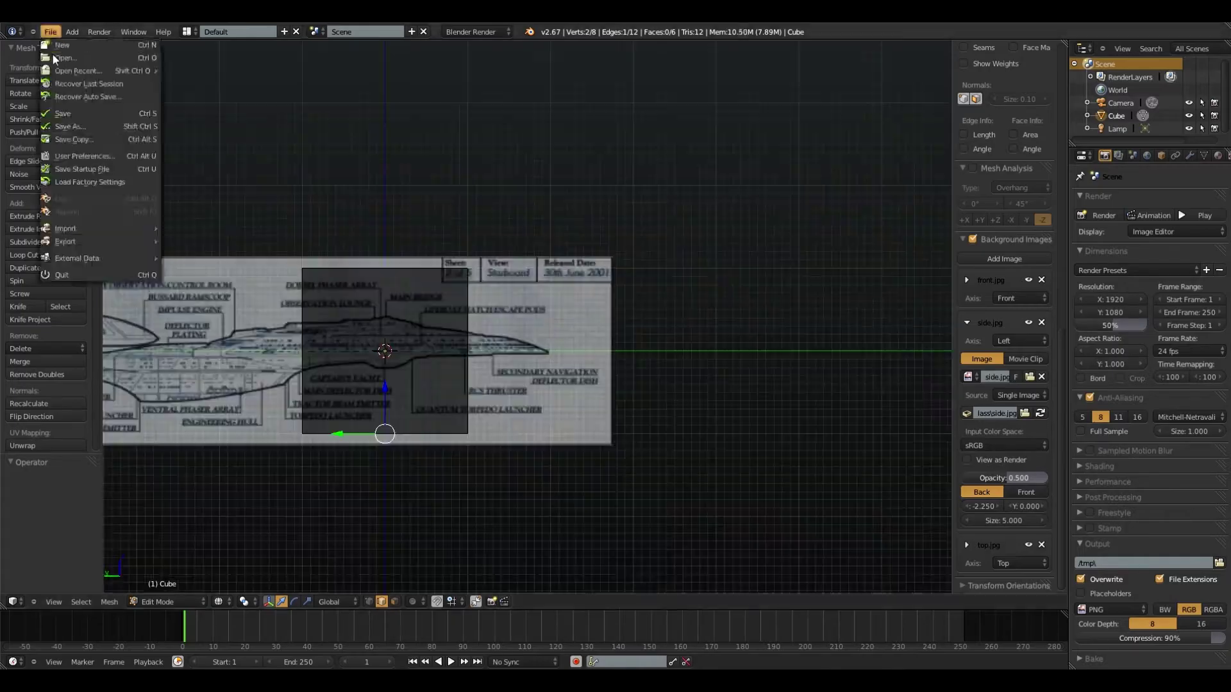
pyautogui.hotkey('ctrl', 'shift', 's')
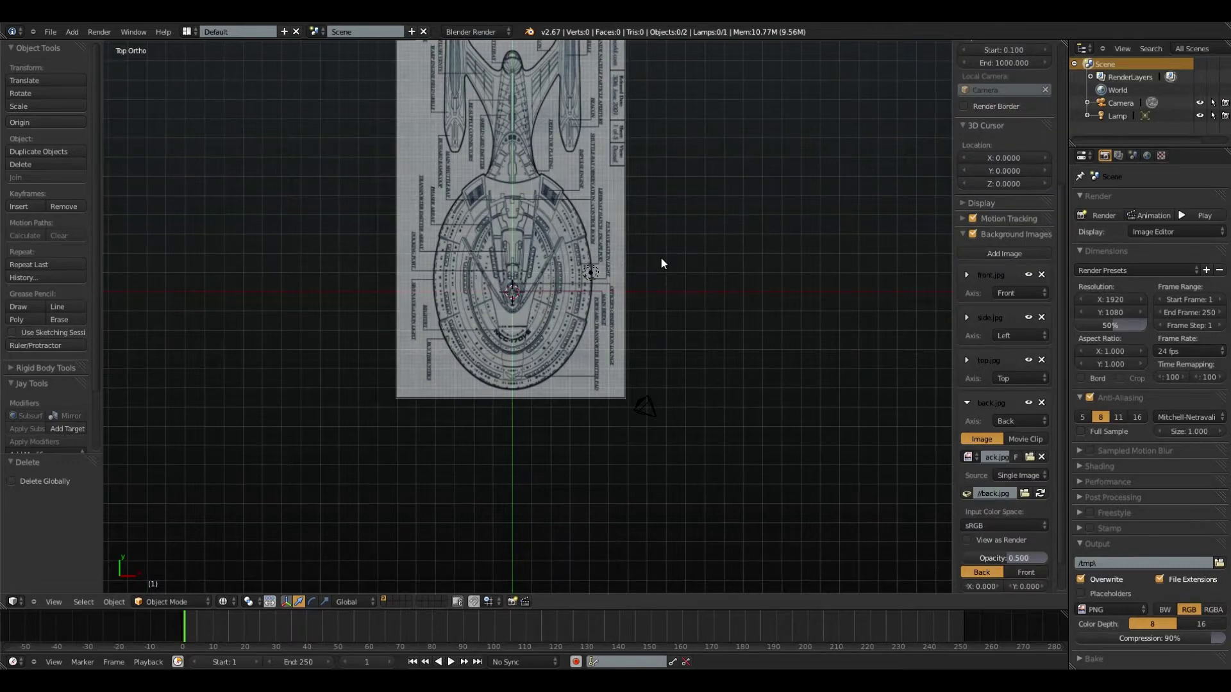
# Set the front.jpg background's X offset to -0.17 and its Y offset to -0.8.
pyautogui.moveTo(660, 266); pyautogui.dragTo(580, 305, button='middle')
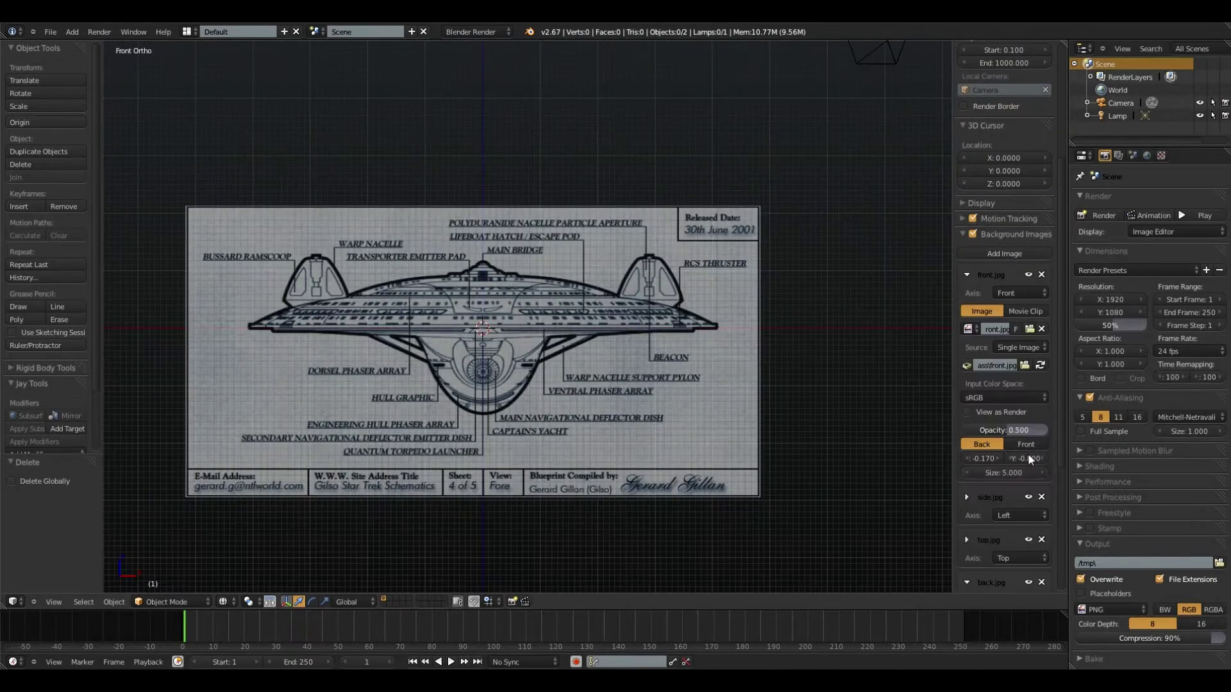
pyautogui.press('Return')
pyautogui.moveTo(732, 320); pyautogui.dragTo(732, 297, button='middle')
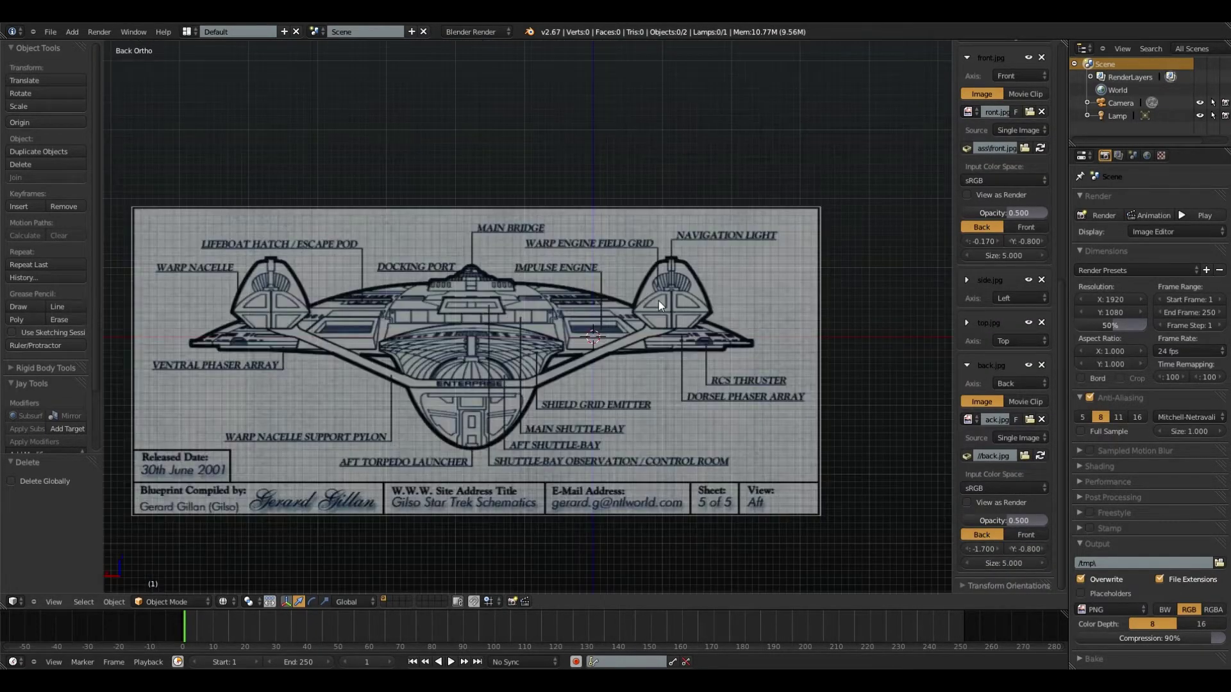
# Set the back.jpg background's Y offset to -0.8 and try a new X offset in the back view.
pyautogui.moveTo(658, 301); pyautogui.dragTo(682, 327, button='middle')
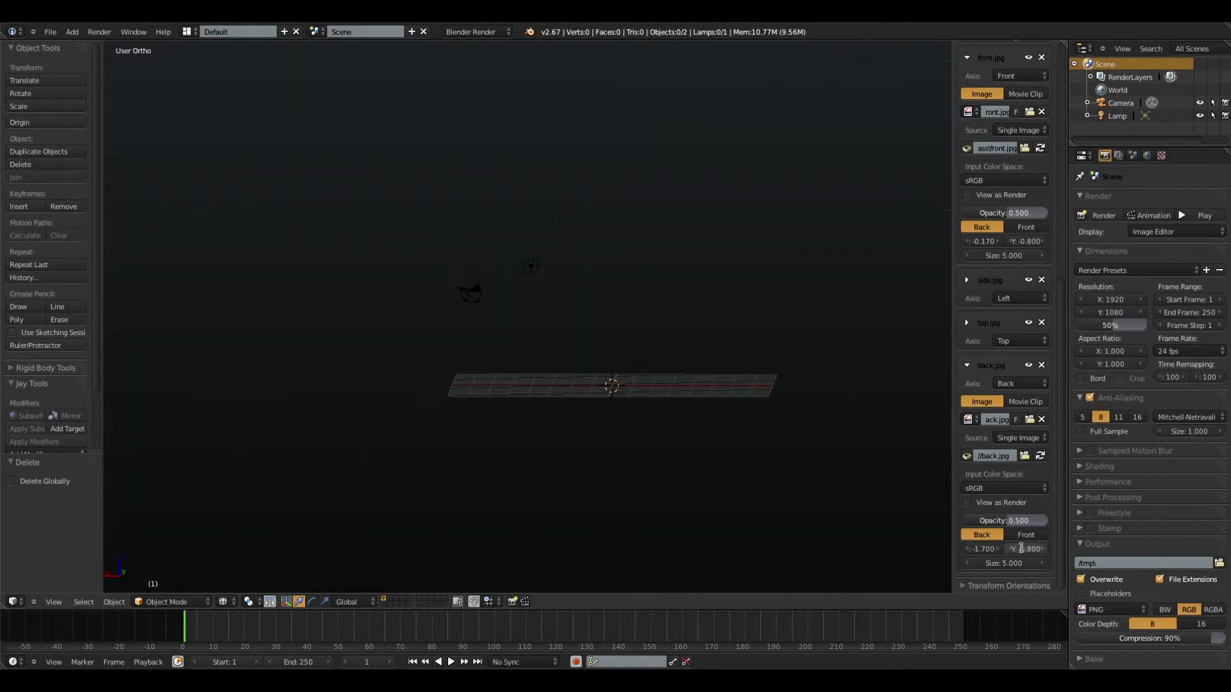
pyautogui.press('ctrl+KP_1')
pyautogui.click(1024, 548)
pyautogui.write('-.8')
pyautogui.press('Return')
pyautogui.click(982, 549)
pyautogui.write('0')
pyautogui.press('Return')
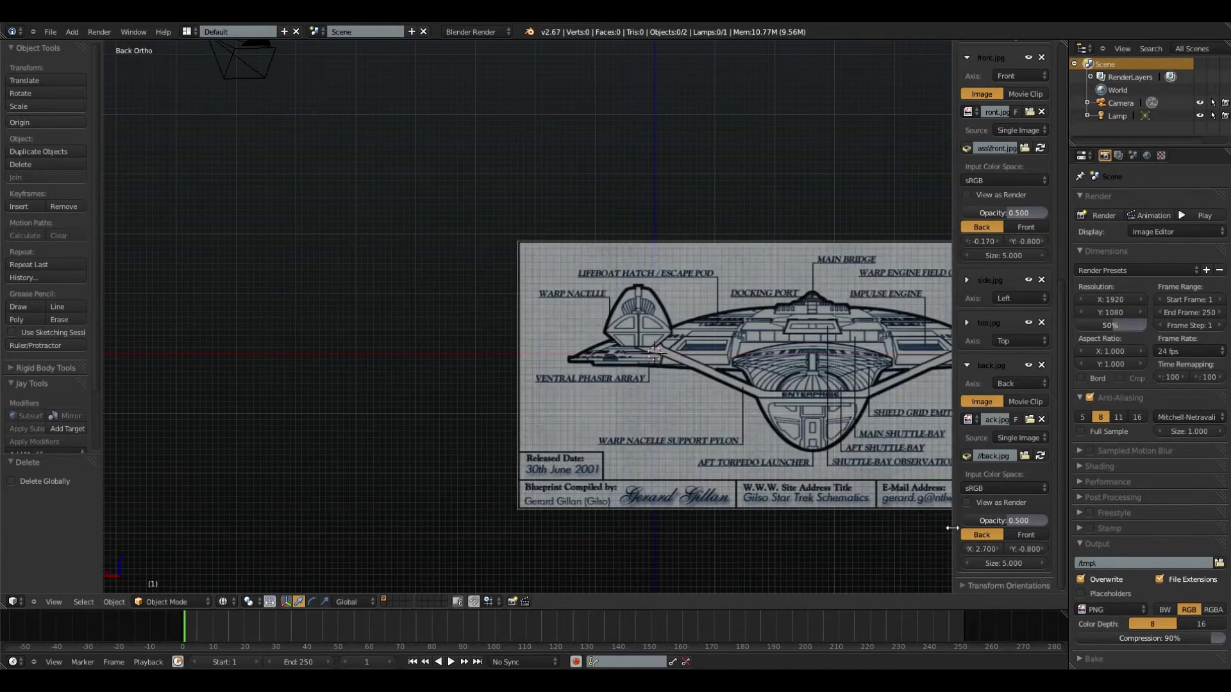
# Refine the back.jpg background's X offset, trying -0.17 and 0.19, to centre the ship on the origin.
pyautogui.scroll(5, 788, 423)
pyautogui.keyDown('shift'); pyautogui.moveTo(786, 426); pyautogui.dragTo(555, 351, button='middle'); pyautogui.keyUp('shift')
pyautogui.moveTo(997, 549); pyautogui.dragTo(975, 550)
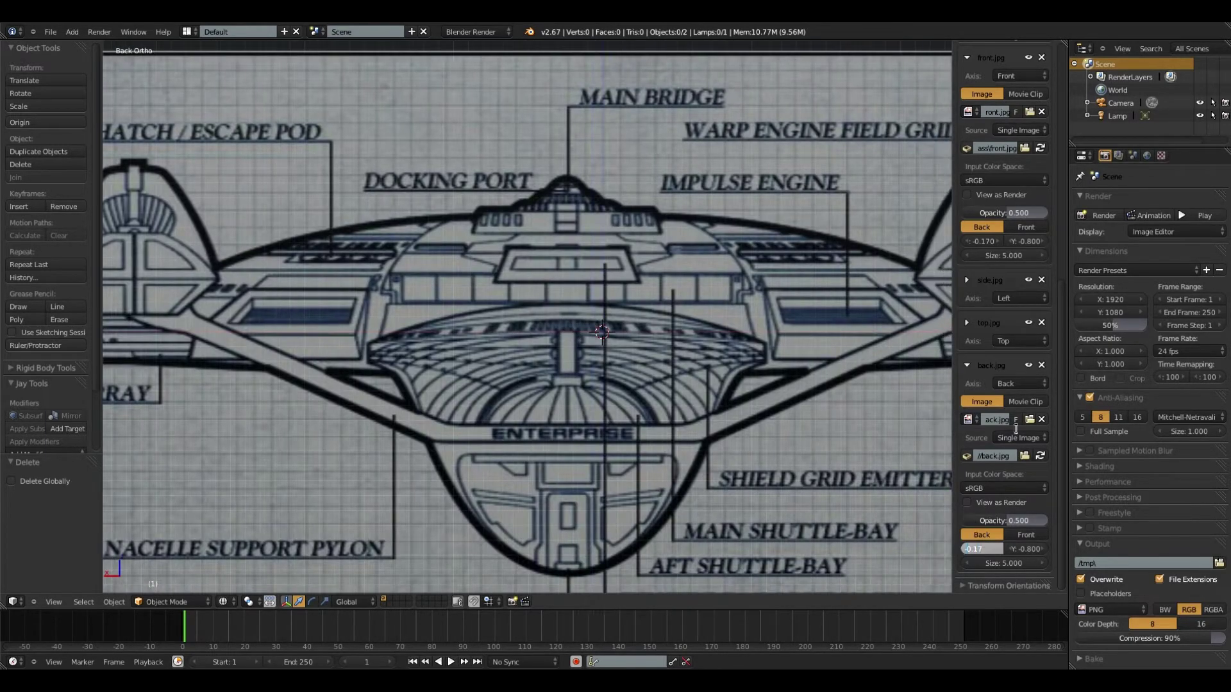
pyautogui.write('0.19')
pyautogui.press('Return')
pyautogui.moveTo(966, 550)
pyautogui.mouseDown()
pyautogui.moveTo(1019, 549)
pyautogui.moveTo(951, 549)
pyautogui.mouseUp()
# Check the blueprints in the side, front and top views and add bottom.jpg as a background on the Bottom axis.
pyautogui.press('KP_3')
pyautogui.scroll(-10, 753, 401)
pyautogui.press('KP_1')
pyautogui.press('KP_7')
pyautogui.scroll(8, 464, 176)
pyautogui.scroll(-4, 464, 176)
pyautogui.click(1001, 137)
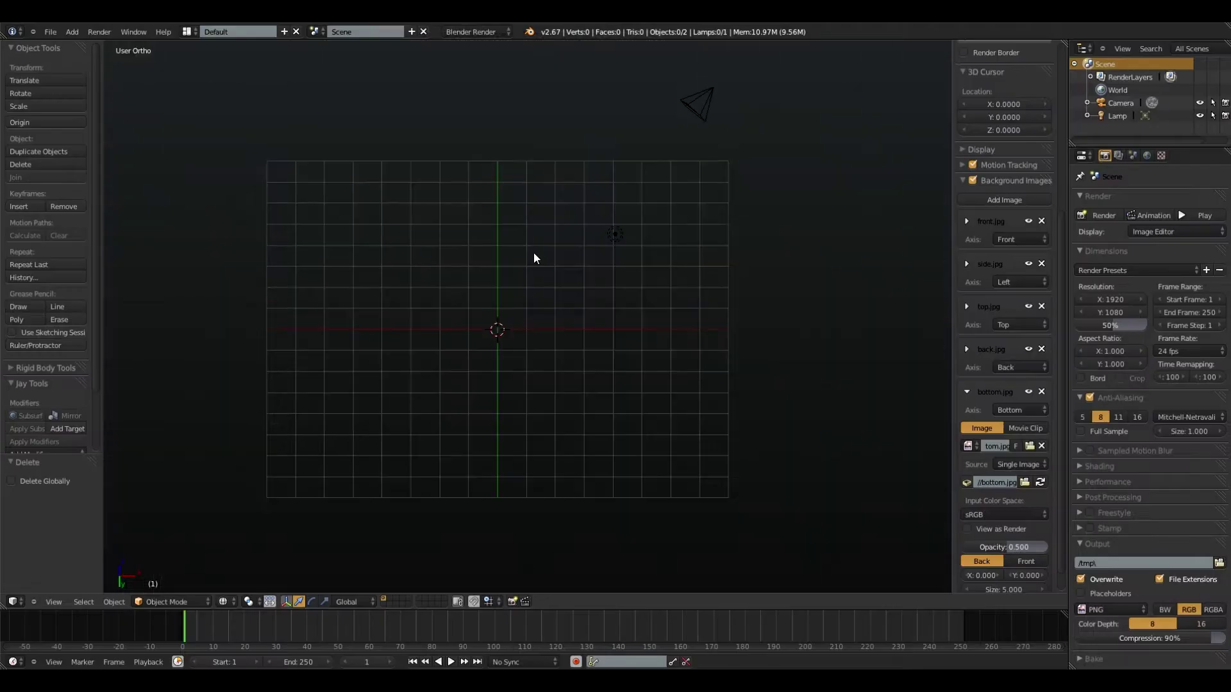
# Add a circle scaled to about 4.02, stretch it along Y and shift it about 0.73 in Y over the saucer.
pyautogui.press('KP_7')
pyautogui.scroll(3, 534, 258)
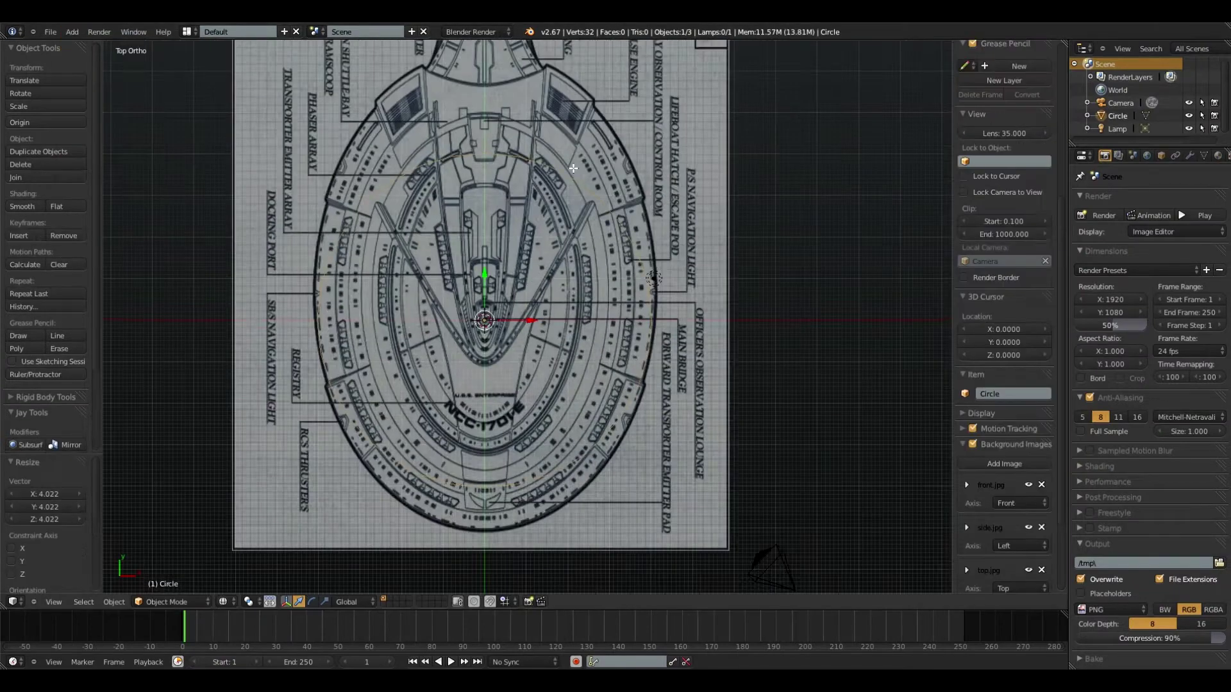
pyautogui.press('Tab')
pyautogui.scroll(-1, 572, 168)
pyautogui.press('s')
pyautogui.press('y')
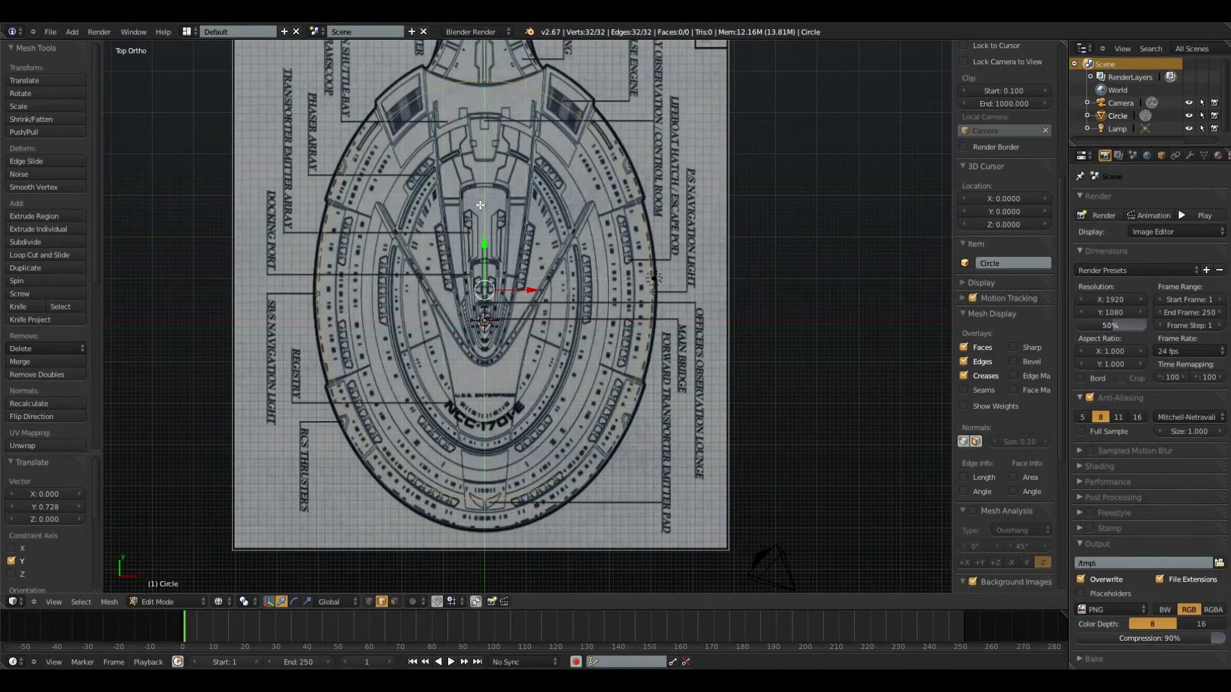
pyautogui.hotkey('ctrl', 'z')
pyautogui.hotkey('ctrl', 'shift', 'z')
# Fill the stretched circle with a face and inspect it in solid shading.
pyautogui.click(511, 195)
pyautogui.moveTo(635, 353); pyautogui.dragTo(575, 246, button='middle')
pyautogui.press('f')
pyautogui.press('z')
pyautogui.press('Tab')
pyautogui.scroll(2, 538, 253)
pyautogui.press('Tab')
pyautogui.press('Tab')
# Undo the face fill and the circle edits to clear the circle from the scene.
pyautogui.hotkey('ctrl', 'z')
pyautogui.hotkey('ctrl', 'z')
pyautogui.moveTo(612, 307); pyautogui.dragTo(590, 256, button='middle')
pyautogui.press('Tab')
pyautogui.moveTo(419, 218); pyautogui.dragTo(496, 371, button='middle')
pyautogui.hotkey('ctrl', 'z')
pyautogui.press('Tab')
pyautogui.hotkey('ctrl', 'z')
pyautogui.hotkey('ctrl', 'z')
pyautogui.press('KP_7')
# Add a 31-vertex circle, inspect it against the top blueprint and delete it.
pyautogui.press('space')
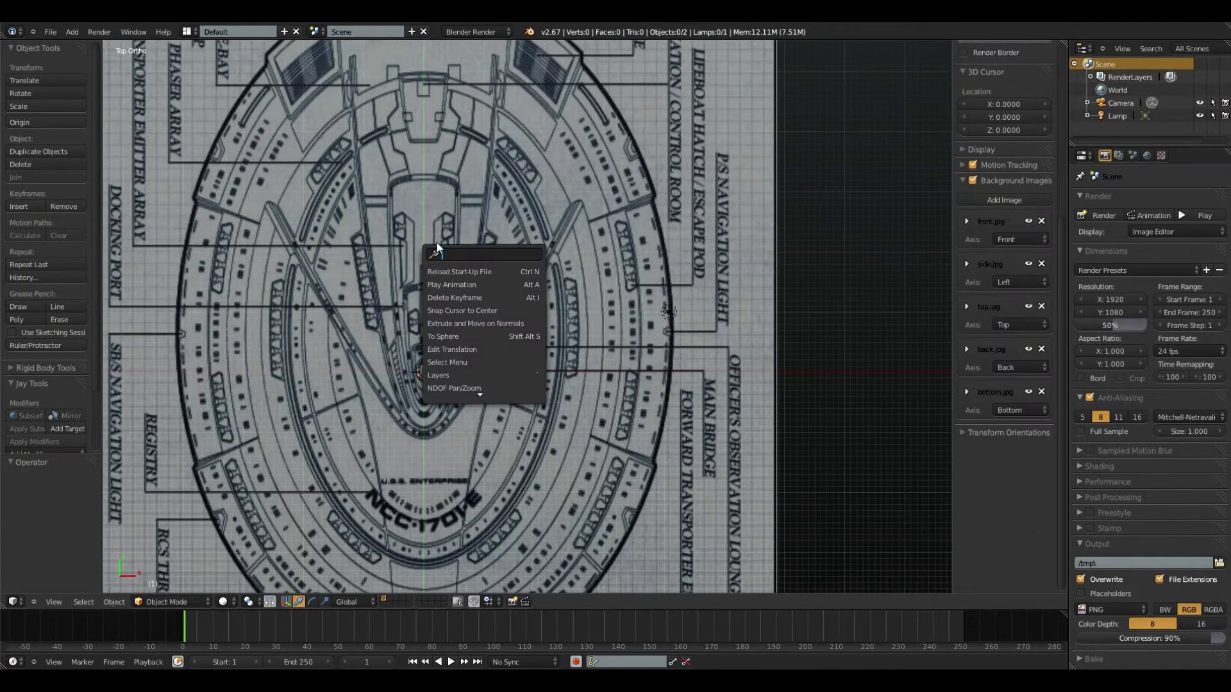
pyautogui.press('Return')
pyautogui.press('Tab')
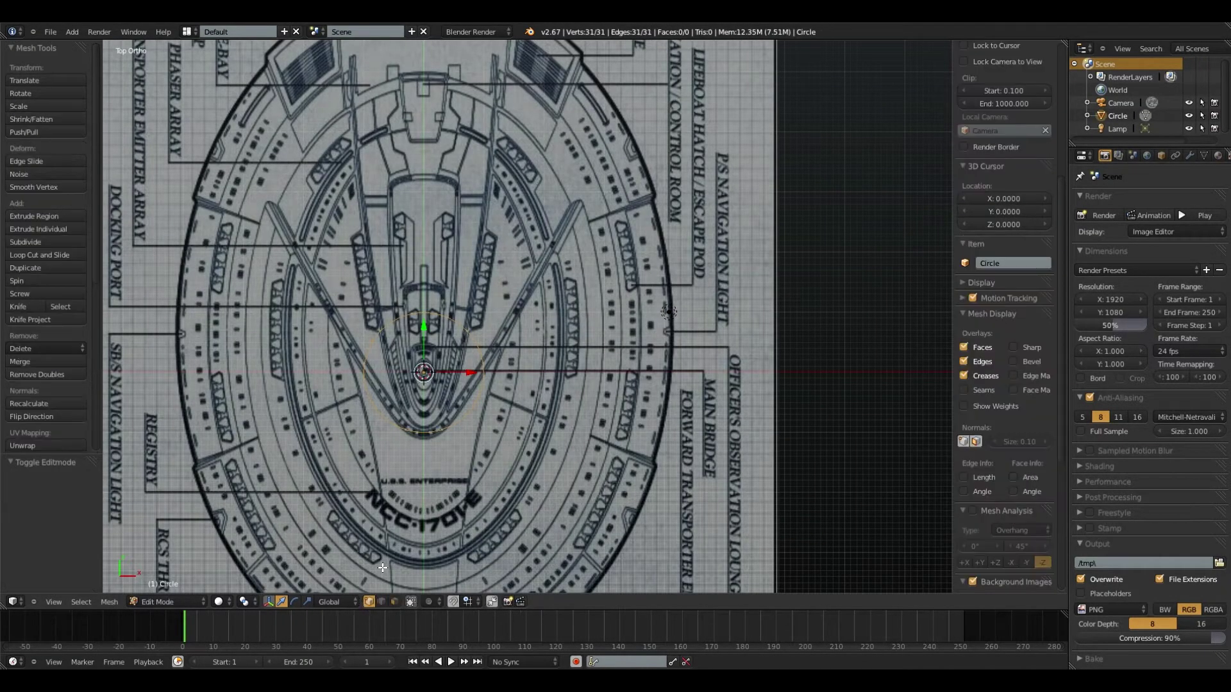
pyautogui.keyDown('shift'); pyautogui.moveTo(423, 385); pyautogui.dragTo(499, 298, button='middle'); pyautogui.keyUp('shift')
pyautogui.scroll(7, 500, 298)
pyautogui.press('x')
pyautogui.press('Return')
# Add a 32-vertex circle at the origin and open it for vertex editing.
pyautogui.scroll(-4, 478, 263)
pyautogui.press('space')
pyautogui.press('Return')
pyautogui.scroll(1, 109, 480)
pyautogui.press('Tab')
pyautogui.press('Tab')
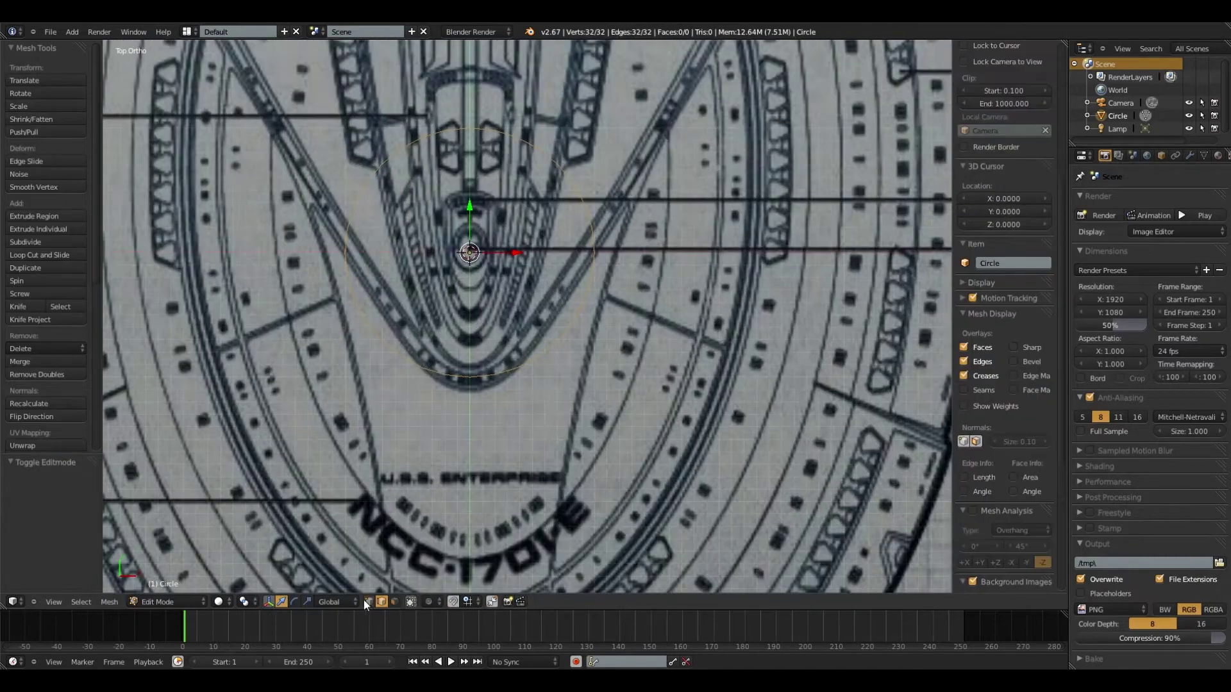
pyautogui.click(367, 601)
# Scale the circle to about 4.01, stretch it along Y and shift it along Y to follow the saucer outline.
pyautogui.scroll(-5, 552, 247)
pyautogui.keyDown('shift'); pyautogui.moveTo(551, 248); pyautogui.dragTo(506, 329, button='middle'); pyautogui.keyUp('shift')
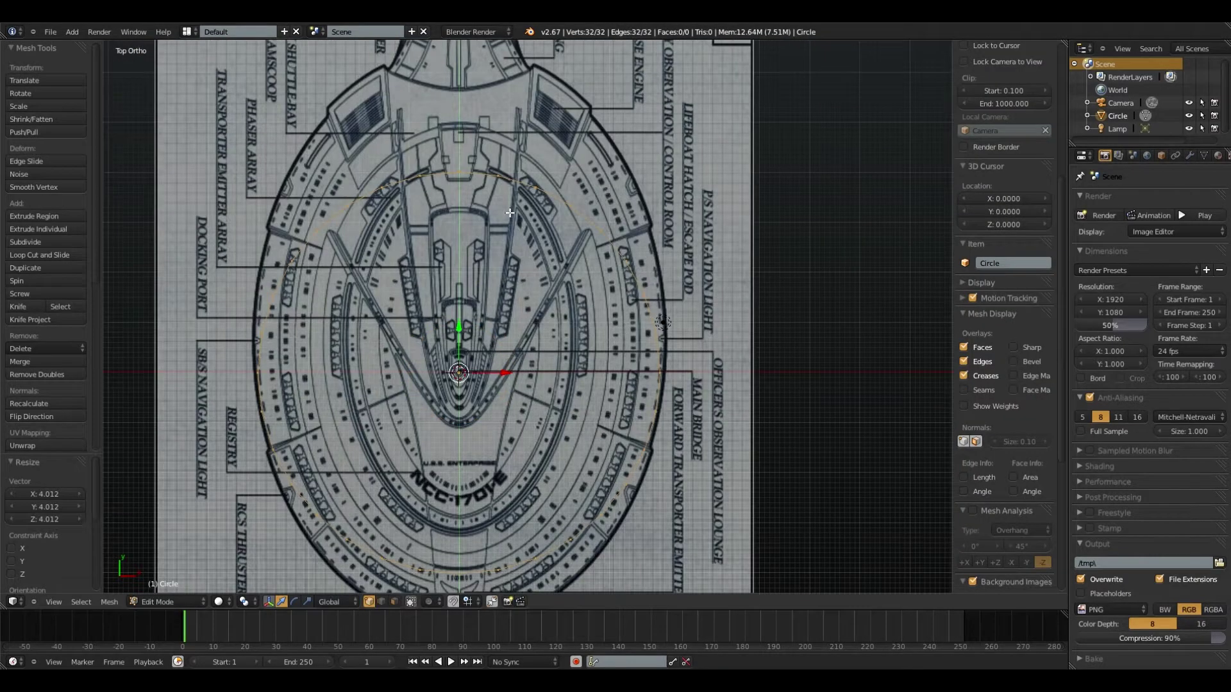
pyautogui.moveTo(461, 288); pyautogui.dragTo(462, 288)
pyautogui.keyDown('shift'); pyautogui.moveTo(759, 275); pyautogui.dragTo(788, 176, button='middle'); pyautogui.keyUp('shift')
pyautogui.moveTo(488, 189); pyautogui.dragTo(488, 190)
pyautogui.scroll(-2, 610, 245)
pyautogui.moveTo(497, 218); pyautogui.dragTo(673, 211, button='middle')
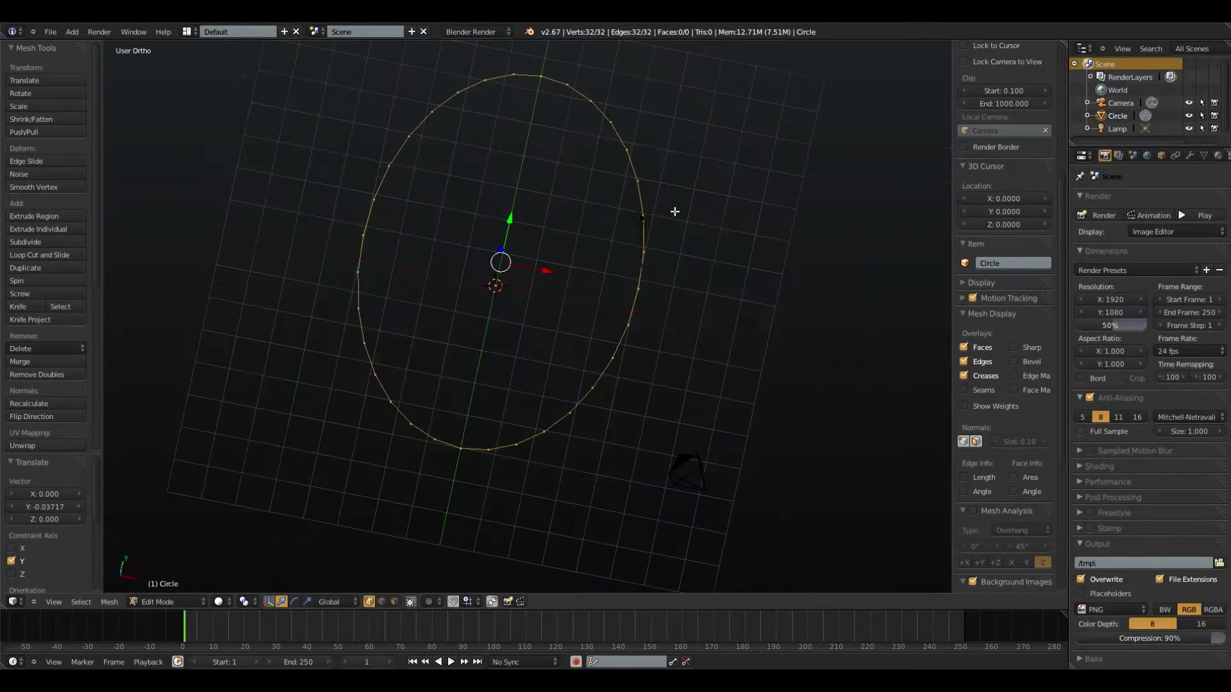
# Rescale the ellipse in the top view to fit the saucer's outer edge.
pyautogui.press('KP_7')
pyautogui.scroll(2, 603, 266)
pyautogui.keyDown('shift'); pyautogui.moveTo(602, 266); pyautogui.dragTo(595, 253, button='middle'); pyautogui.keyUp('shift')
pyautogui.press('s')
pyautogui.click(487, 103)
# Fill the ellipse with a face and knife-cut it in half lengthwise along the Y axis.
pyautogui.keyDown('shift'); pyautogui.moveTo(487, 102); pyautogui.dragTo(484, 254, button='middle'); pyautogui.keyUp('shift')
pyautogui.moveTo(485, 254); pyautogui.dragTo(426, 508, button='middle')
pyautogui.press('f')
pyautogui.press('k')
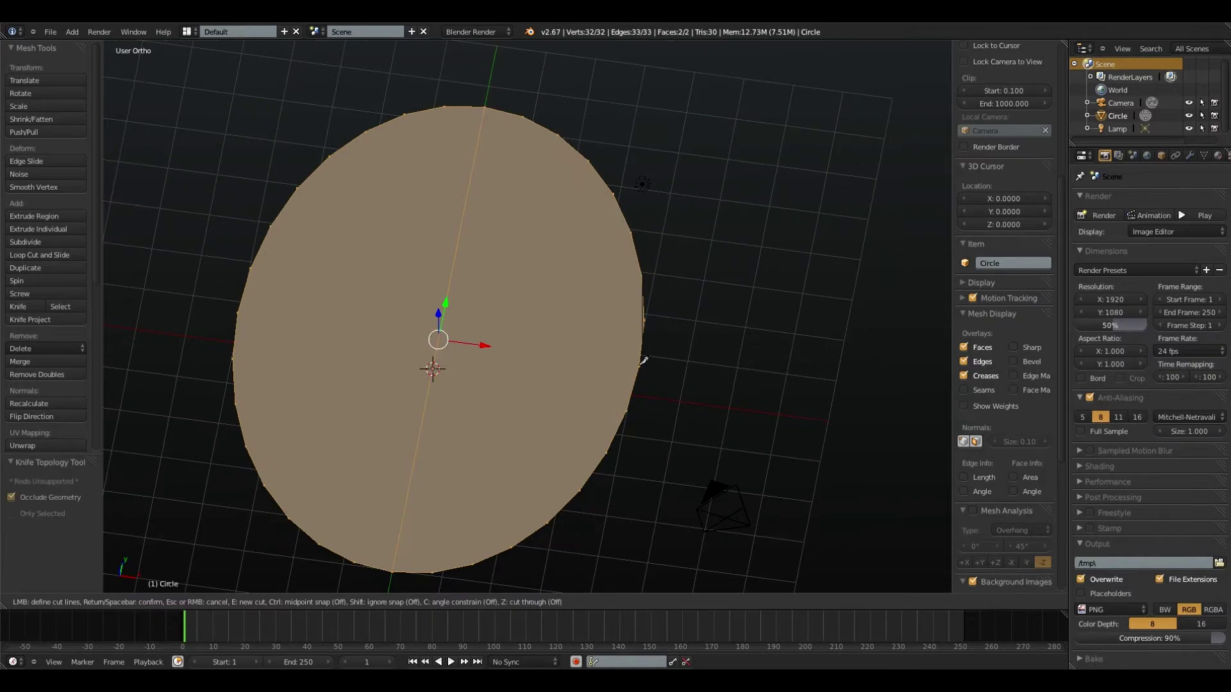
# Delete the lower-left quarter's vertices and knife-cut radial edges from the centre to the rim vertices of the lower-right quarter.
pyautogui.press('a')
pyautogui.moveTo(468, 371); pyautogui.dragTo(444, 362, button='middle')
pyautogui.press('KP_7')
pyautogui.scroll(-4, 444, 361)
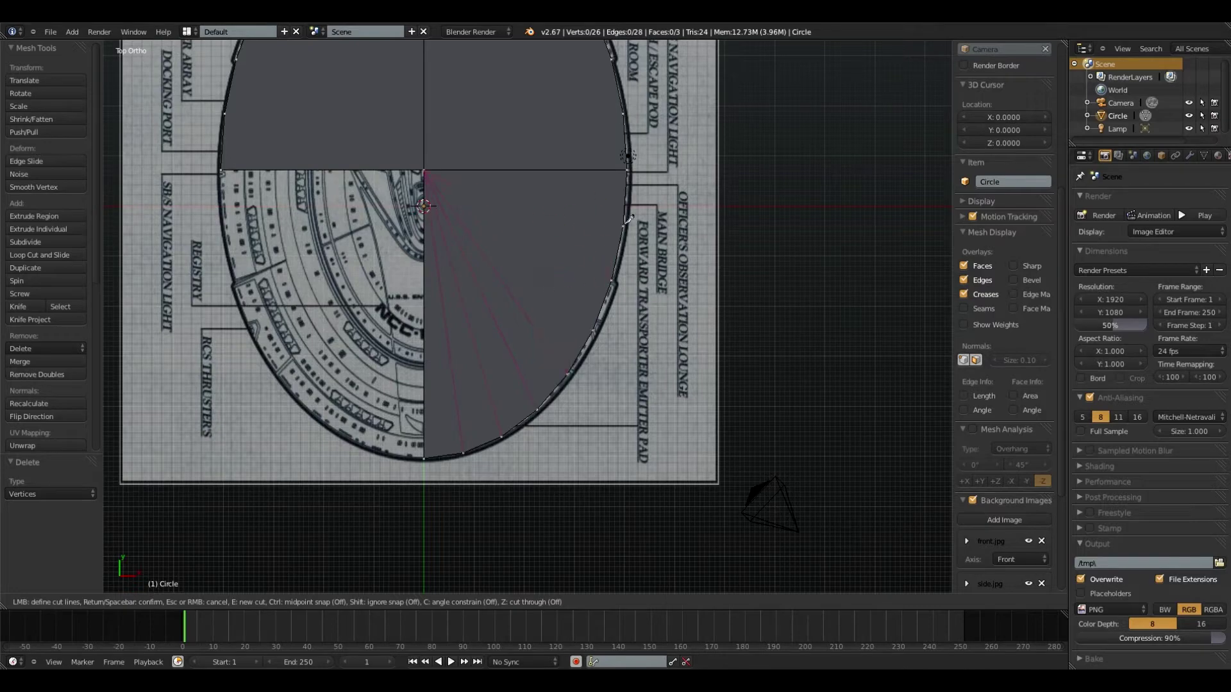
pyautogui.press('Return')
pyautogui.scroll(6, 532, 506)
pyautogui.scroll(-6, 406, 517)
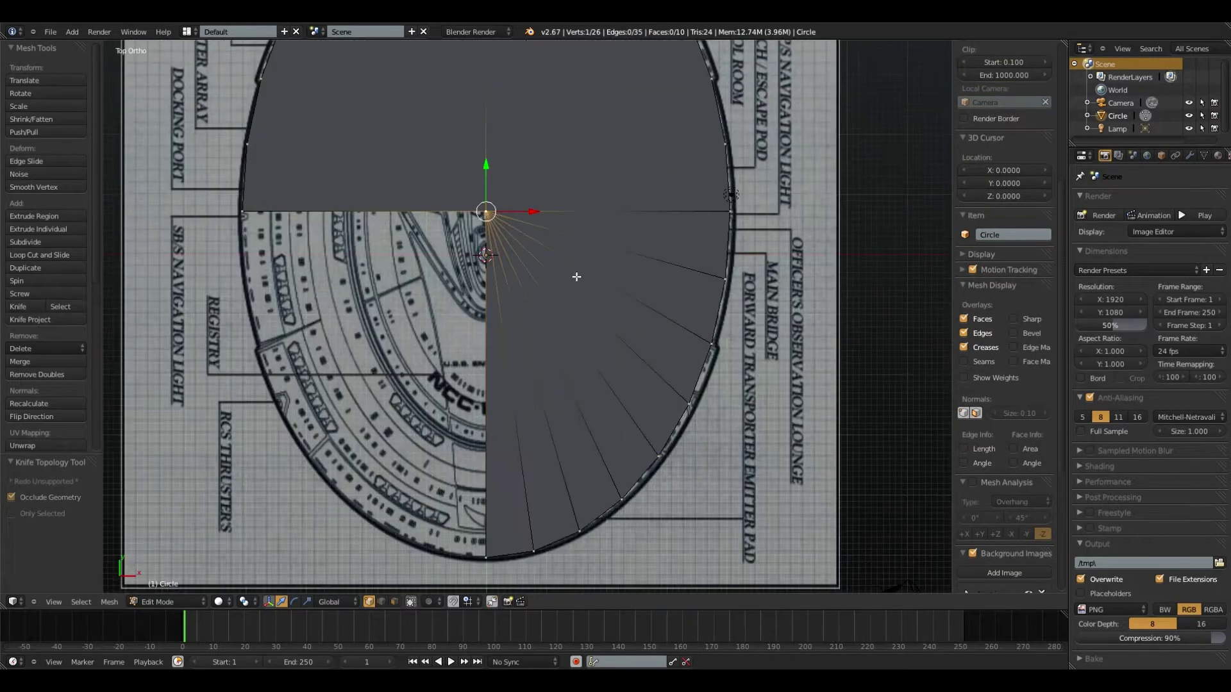
# Lasso the rim vertices of the upper-left quarter and delete them, leaving only half of the saucer disc.
pyautogui.scroll(-4, 591, 385)
pyautogui.keyDown('ctrl'); pyautogui.moveTo(440, 259); pyautogui.dragTo(500, 121); pyautogui.keyUp('ctrl')
pyautogui.press('x')
pyautogui.click(596, 212)
# Knife-cut radial edges from the centre to the rim vertices in the upper-right quarter of the disc.
pyautogui.keyDown('shift'); pyautogui.moveTo(596, 211); pyautogui.dragTo(557, 310, button='middle'); pyautogui.keyUp('shift')
pyautogui.scroll(7, 557, 311)
pyautogui.press('k')
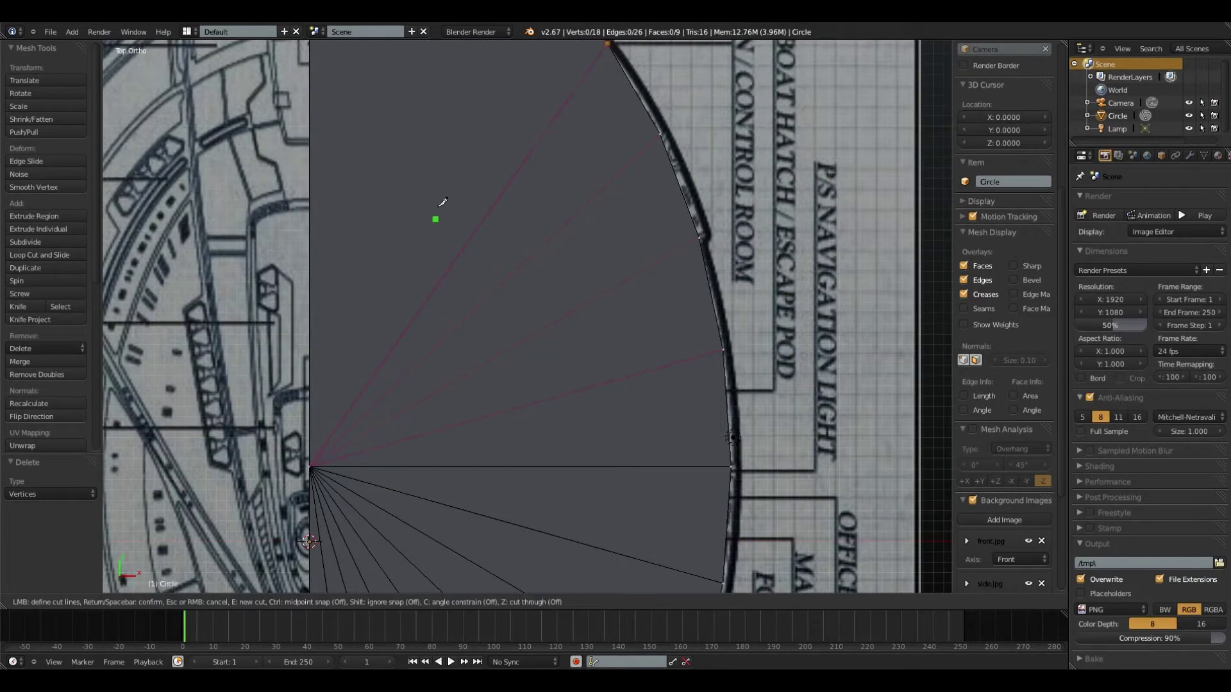
pyautogui.scroll(-5, 442, 202)
pyautogui.press('Return')
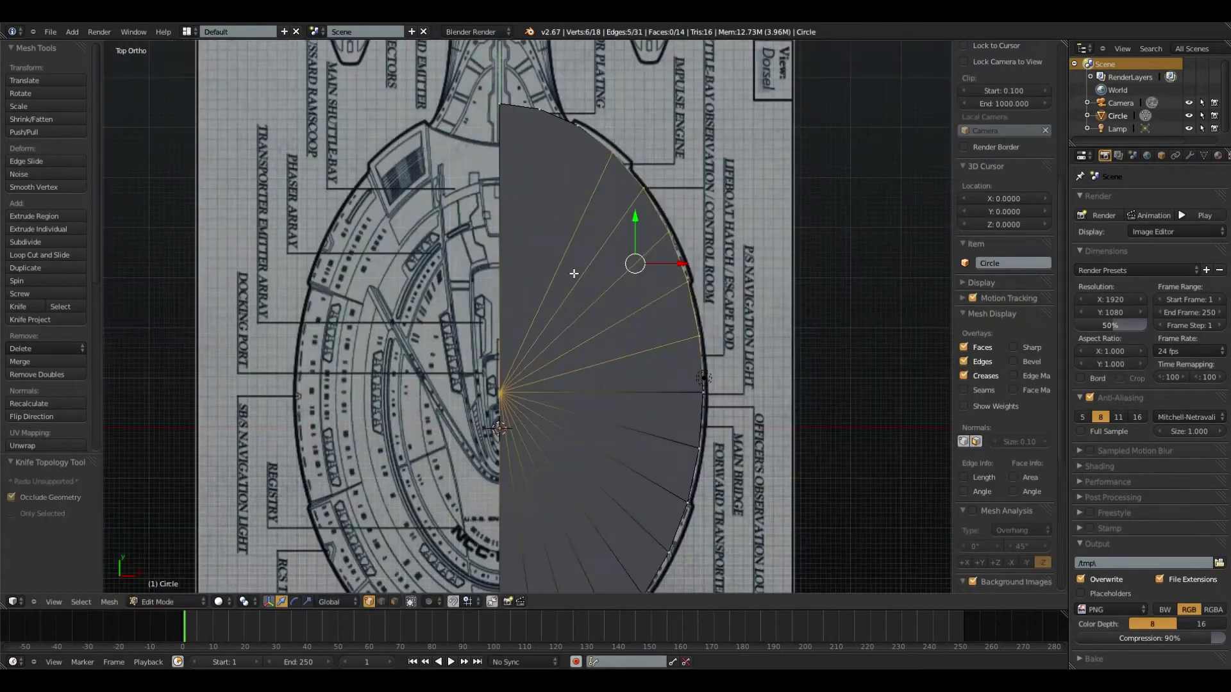
# Knife-cut the remaining radial edges from the centre to the upper rim vertices nearest the centreline.
pyautogui.scroll(8, 527, 366)
pyautogui.rightClick(398, 486)
pyautogui.scroll(-7, 465, 535)
pyautogui.press('k')
pyautogui.click(540, 203)
pyautogui.press('Return')
pyautogui.scroll(-4, 634, 186)
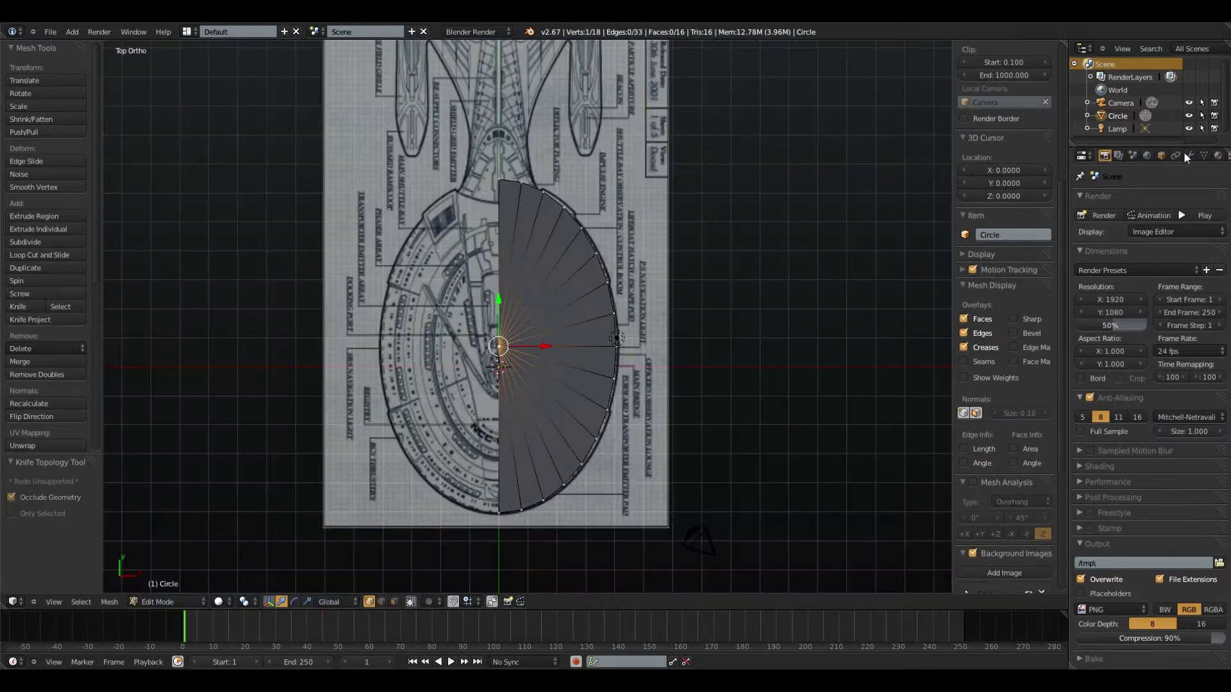
# Add a Mirror modifier to the half disc and apply it from Object Mode to complete the saucer.
pyautogui.click(1189, 155)
pyautogui.click(1149, 200)
pyautogui.click(926, 326)
pyautogui.click(1115, 236)
pyautogui.press('Tab')
pyautogui.click(1115, 237)
pyautogui.press('KP_7')
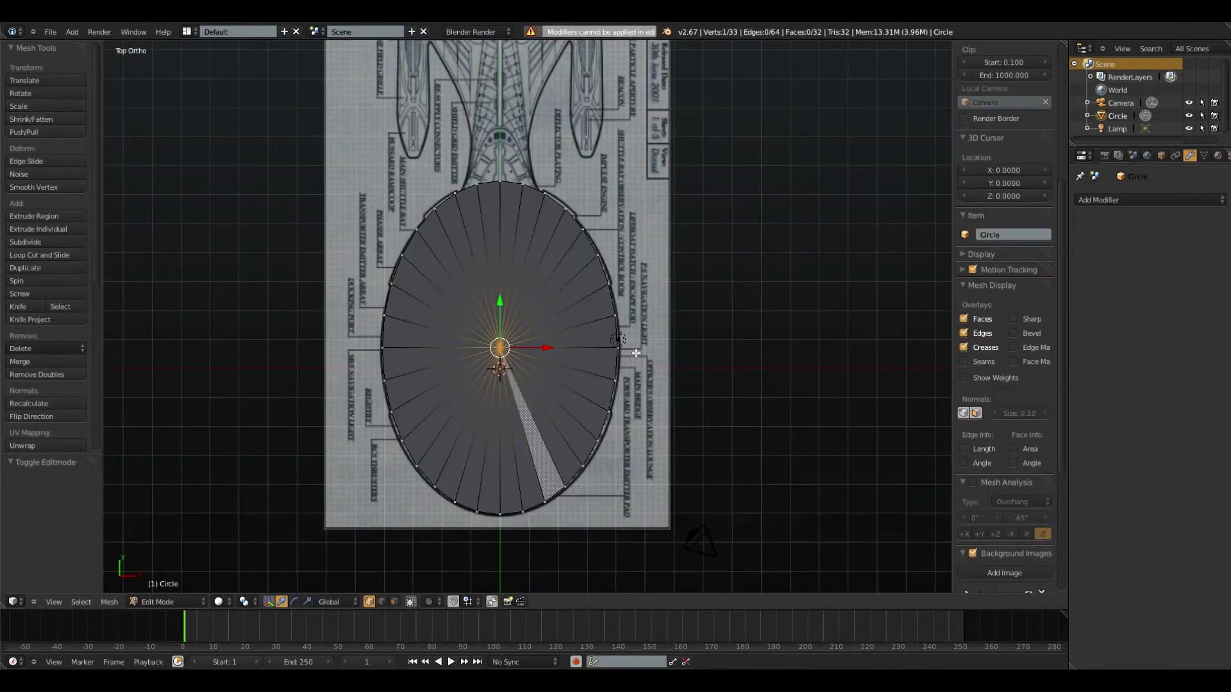
# Select the disc's outer edge loop and extrude it 0.045 downward along Z in the side view to form the rim.
pyautogui.moveTo(634, 352); pyautogui.dragTo(667, 368, button='middle')
pyautogui.press('ctrl+KP_3')
pyautogui.scroll(11, 725, 431)
pyautogui.keyDown('shift'); pyautogui.moveTo(725, 410); pyautogui.dragTo(524, 382, button='middle'); pyautogui.keyUp('shift')
pyautogui.scroll(-8, 525, 382)
pyautogui.keyDown('alt'); pyautogui.rightClick(525, 382); pyautogui.keyUp('alt')
pyautogui.press('ctrl+KP_3')
pyautogui.scroll(9, 525, 382)
pyautogui.keyDown('shift'); pyautogui.moveTo(587, 300); pyautogui.dragTo(489, 312, button='middle'); pyautogui.keyUp('shift')
pyautogui.press('e')
pyautogui.click(174, 255)
pyautogui.scroll(-9, 174, 254)
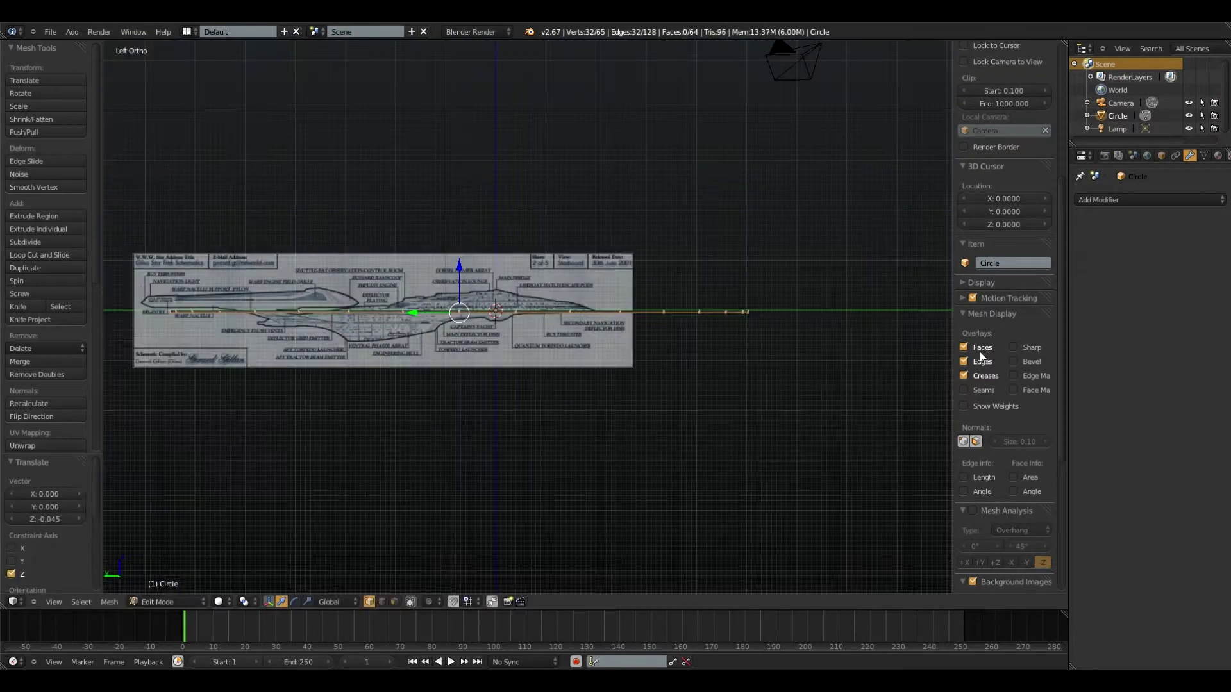
# Open the side.jpg background image settings and enlarge the image to a size of 11.160.
pyautogui.scroll(1, 942, 351)
pyautogui.click(965, 313)
pyautogui.click(968, 482)
pyautogui.scroll(-6, 987, 487)
pyautogui.moveTo(1010, 529); pyautogui.dragTo(1096, 530)
pyautogui.scroll(-1, 942, 512)
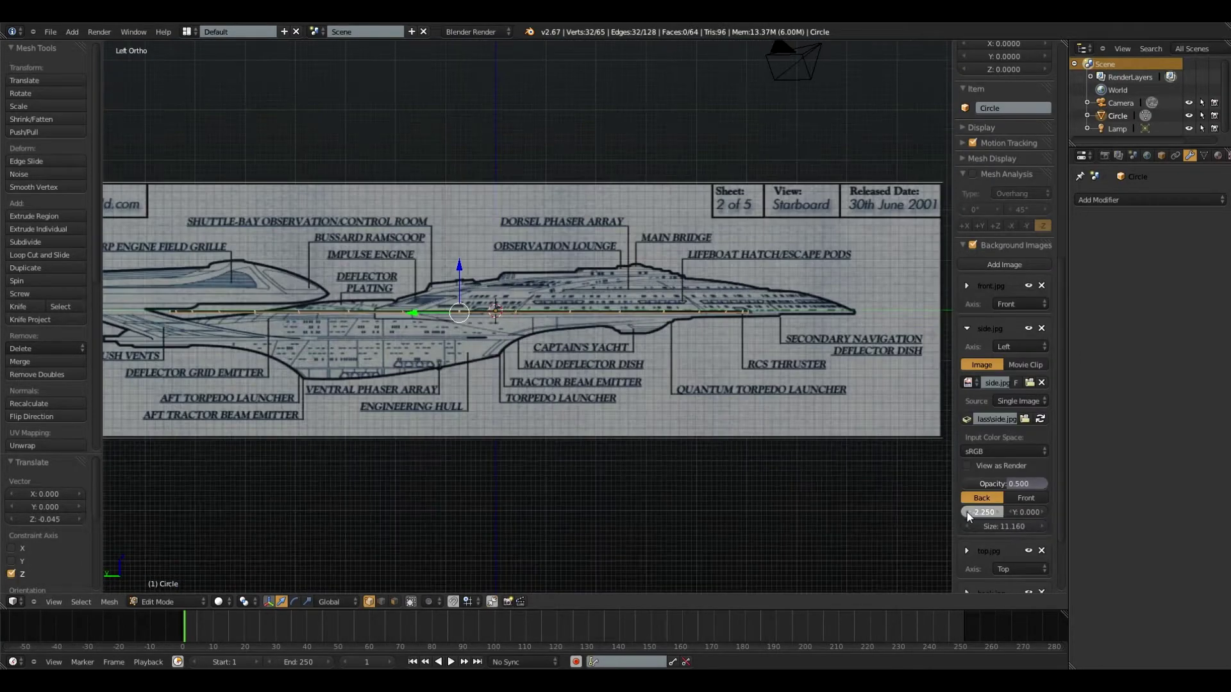
# Set the side.jpg background to X offset -6.350 and size 13.500 so its saucer lines up with the disc.
pyautogui.moveTo(966, 512); pyautogui.dragTo(864, 513)
pyautogui.moveTo(1004, 526); pyautogui.dragTo(1121, 526)
pyautogui.moveTo(967, 510); pyautogui.dragTo(889, 510)
pyautogui.click(966, 511)
pyautogui.click(967, 511)
pyautogui.click(1042, 526)
pyautogui.click(1042, 526)
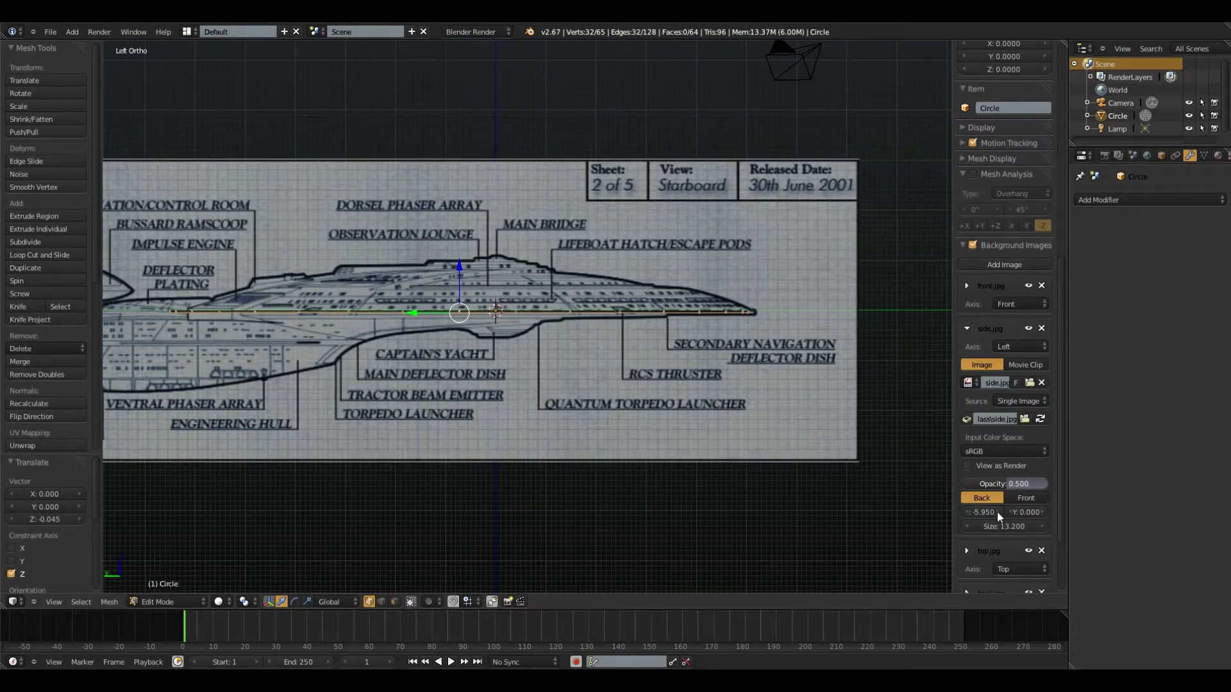
pyautogui.click(1042, 527)
pyautogui.click(966, 512)
# Nudge the rim's edge loop down along Z to match the saucer edge on the side blueprint.
pyautogui.scroll(5, 746, 334)
pyautogui.keyDown('shift'); pyautogui.moveTo(745, 334); pyautogui.dragTo(602, 326, button='middle'); pyautogui.keyUp('shift')
pyautogui.moveTo(212, 250); pyautogui.dragTo(218, 260)
pyautogui.scroll(-2, 384, 275)
pyautogui.keyDown('shift'); pyautogui.moveTo(385, 275); pyautogui.dragTo(603, 256, button='middle'); pyautogui.keyUp('shift')
pyautogui.scroll(-3, 604, 256)
# Raise the extruded upper hull loop along Z in the front view and add a loop cut between it and the rim.
pyautogui.press('KP_1')
pyautogui.scroll(2, 641, 255)
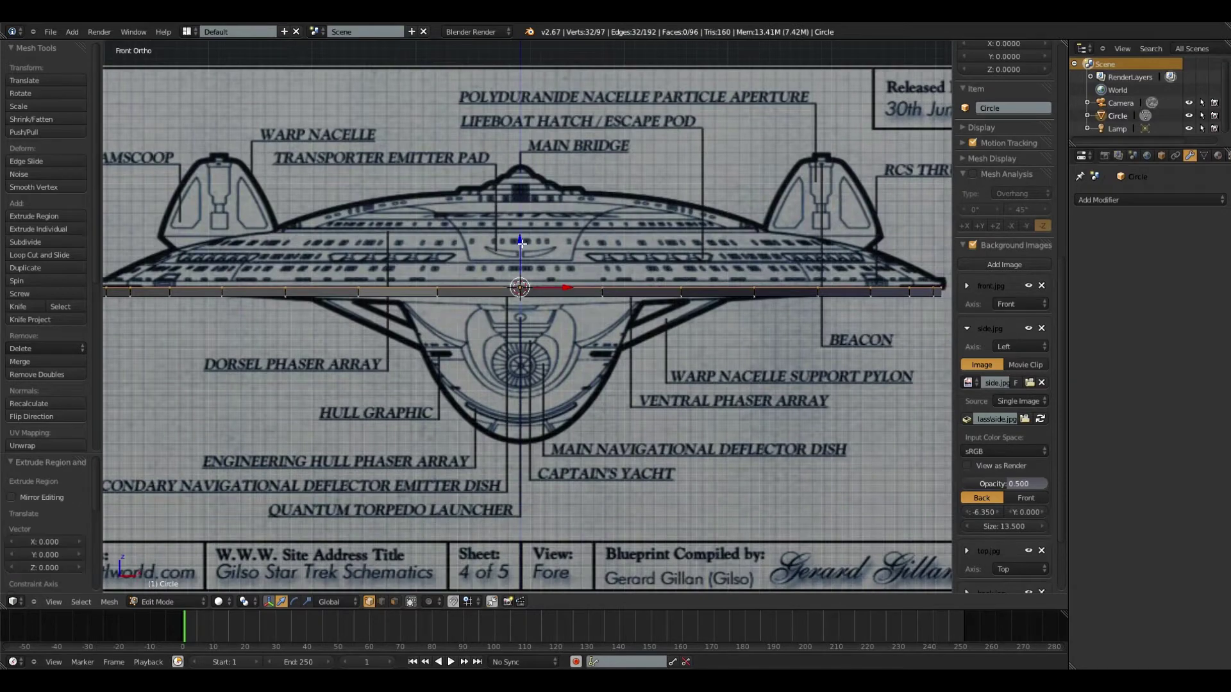
pyautogui.press('g')
pyautogui.press('z')
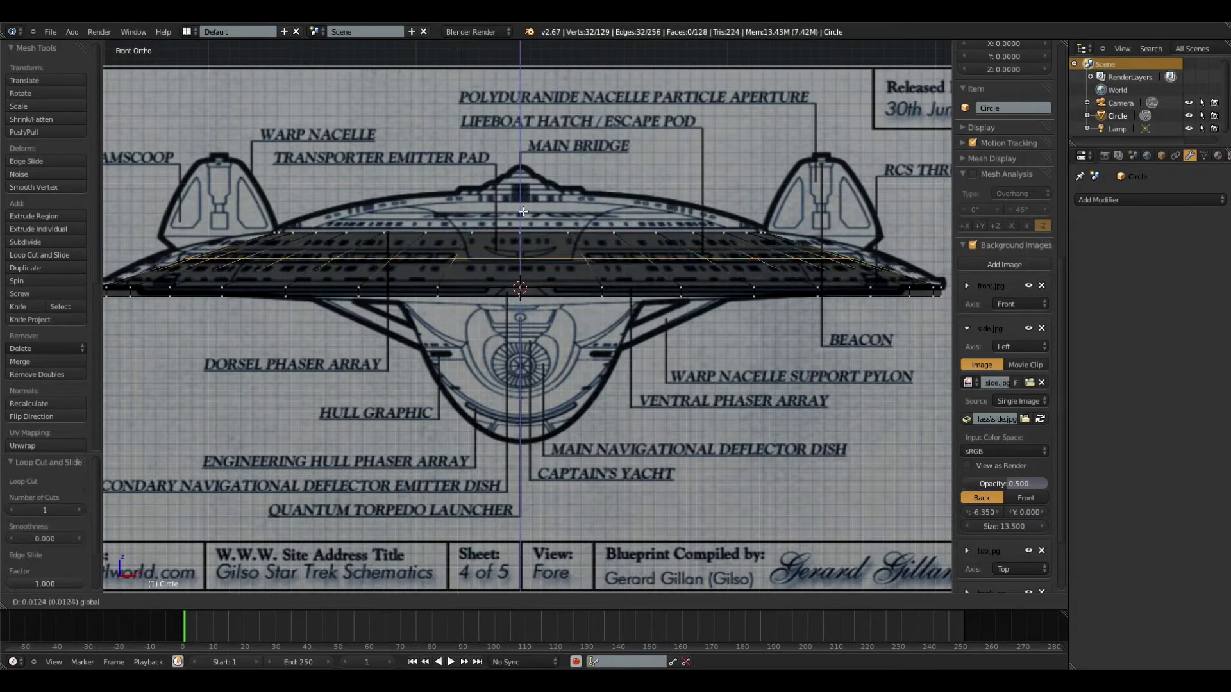
pyautogui.click(523, 210)
# Scale the inner hull loop to 0.927 along X to follow the top blueprint.
pyautogui.moveTo(574, 151)
pyautogui.keyDown('shift'); pyautogui.mouseDown(button='middle')
pyautogui.moveTo(607, 223)
pyautogui.moveTo(551, 362)
pyautogui.moveTo(398, 316)
pyautogui.mouseUp(button='middle'); pyautogui.keyUp('shift')
pyautogui.press('z')
pyautogui.press('KP_7')
pyautogui.scroll(5, 665, 295)
pyautogui.press('z')
pyautogui.scroll(-7, 542, 332)
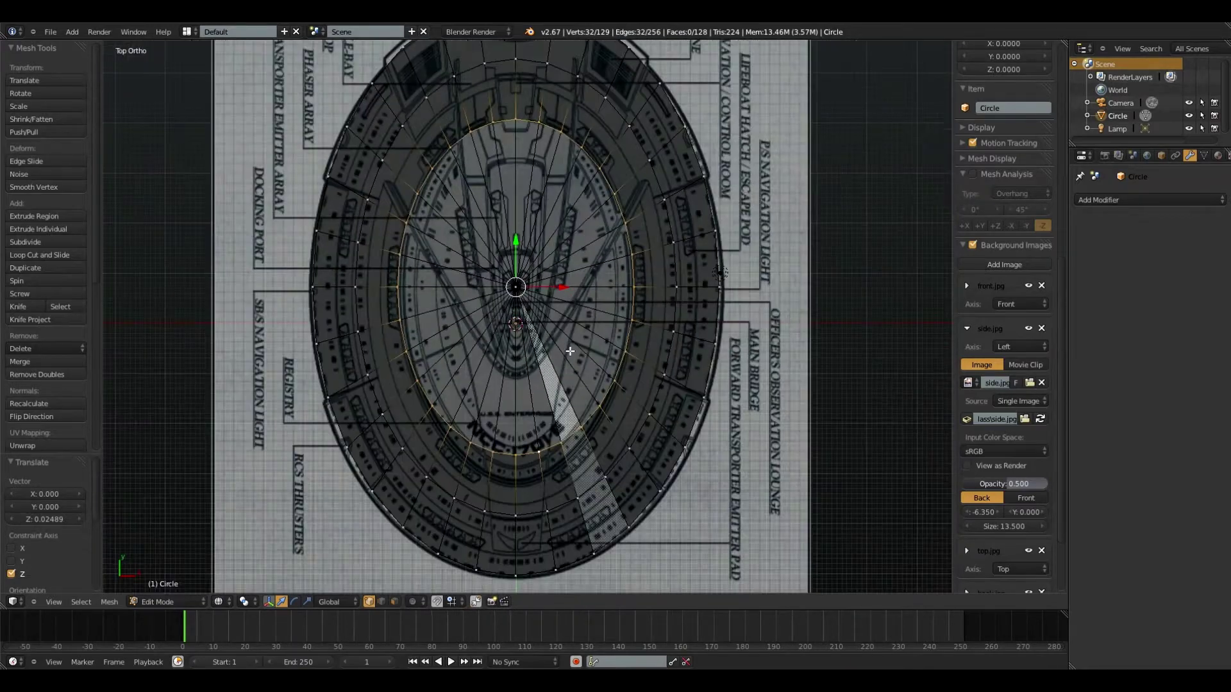
pyautogui.keyDown('shift'); pyautogui.moveTo(570, 351); pyautogui.dragTo(577, 313, button='middle'); pyautogui.keyUp('shift')
pyautogui.press('s')
pyautogui.press('x')
pyautogui.click(695, 352)
pyautogui.keyDown('shift'); pyautogui.moveTo(555, 367); pyautogui.dragTo(552, 410, button='middle'); pyautogui.keyUp('shift')
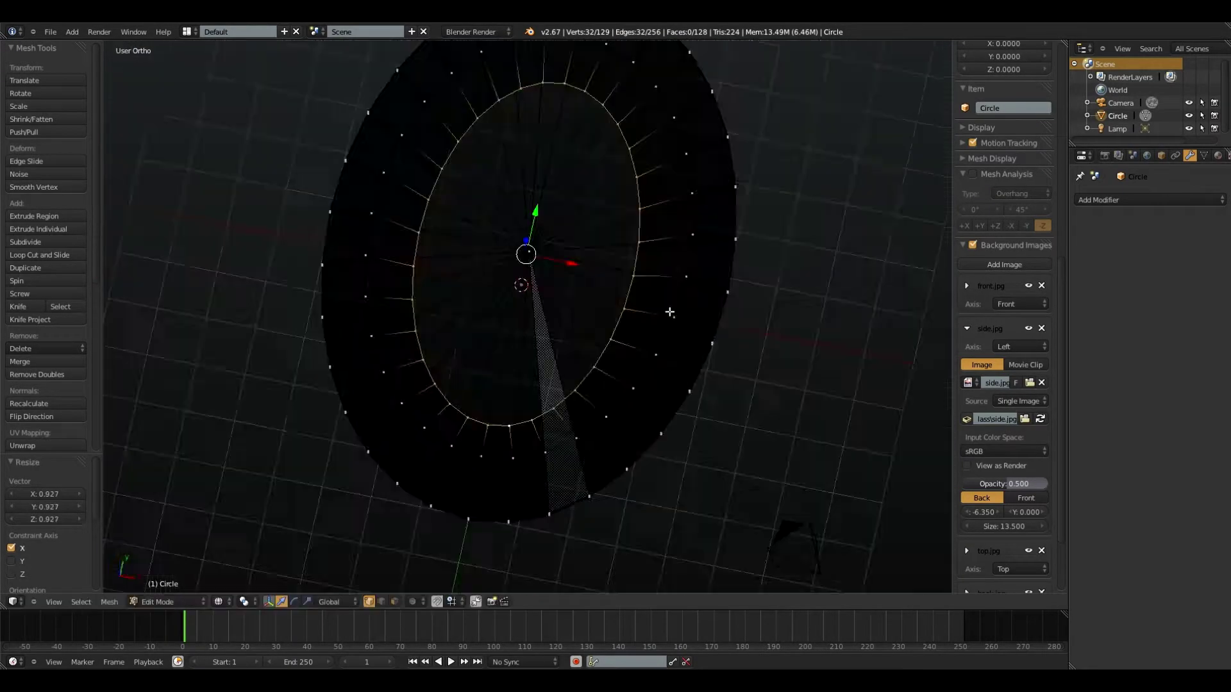
pyautogui.press('KP_7')
pyautogui.scroll(1, 558, 289)
# Rescale the upper hull loop in the front view to fit the saucer's outline.
pyautogui.press('KP_1')
pyautogui.scroll(2, 502, 171)
pyautogui.scroll(2, 503, 171)
pyautogui.keyDown('shift'); pyautogui.moveTo(675, 235); pyautogui.dragTo(645, 317, button='middle'); pyautogui.keyUp('shift')
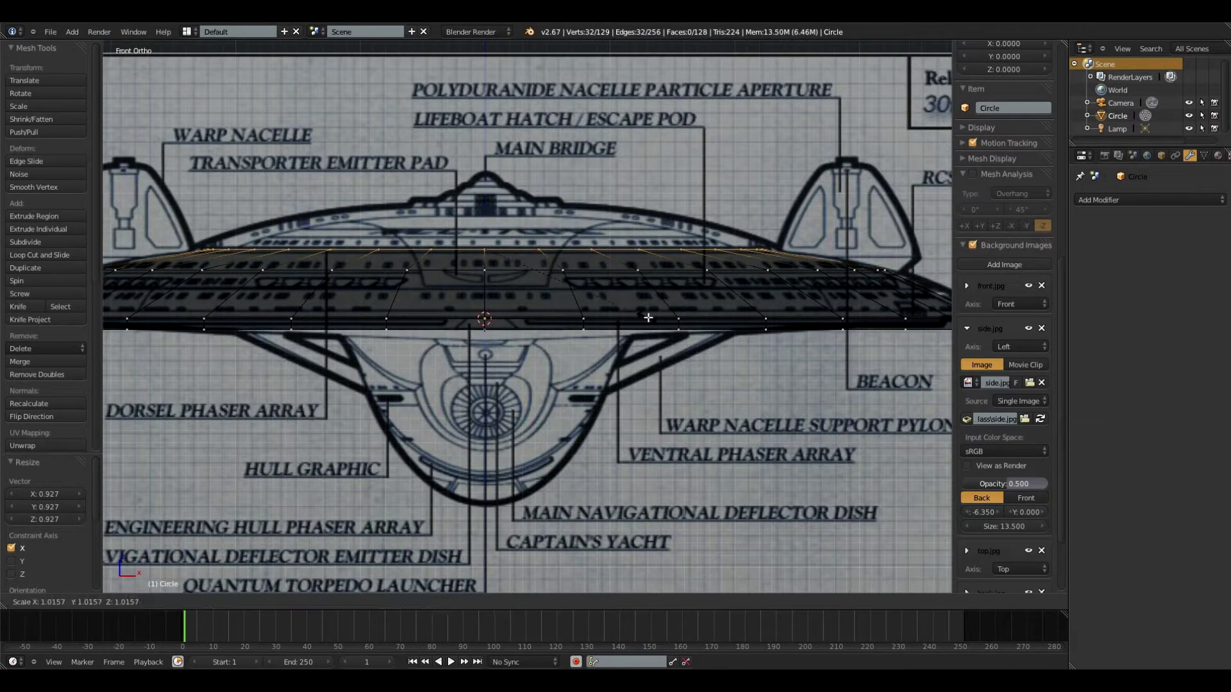
pyautogui.click(706, 246)
pyautogui.moveTo(705, 245); pyautogui.dragTo(665, 277, button='middle')
pyautogui.press('KP_1')
# Extrude the upper hull loop and scale the new loop to about 0.99 against the front blueprint.
pyautogui.scroll(2, 673, 244)
pyautogui.keyDown('shift'); pyautogui.moveTo(684, 184); pyautogui.dragTo(736, 205, button='middle'); pyautogui.keyUp('shift')
pyautogui.moveTo(693, 151); pyautogui.dragTo(696, 114, button='middle')
pyautogui.press('KP_1')
pyautogui.press('e')
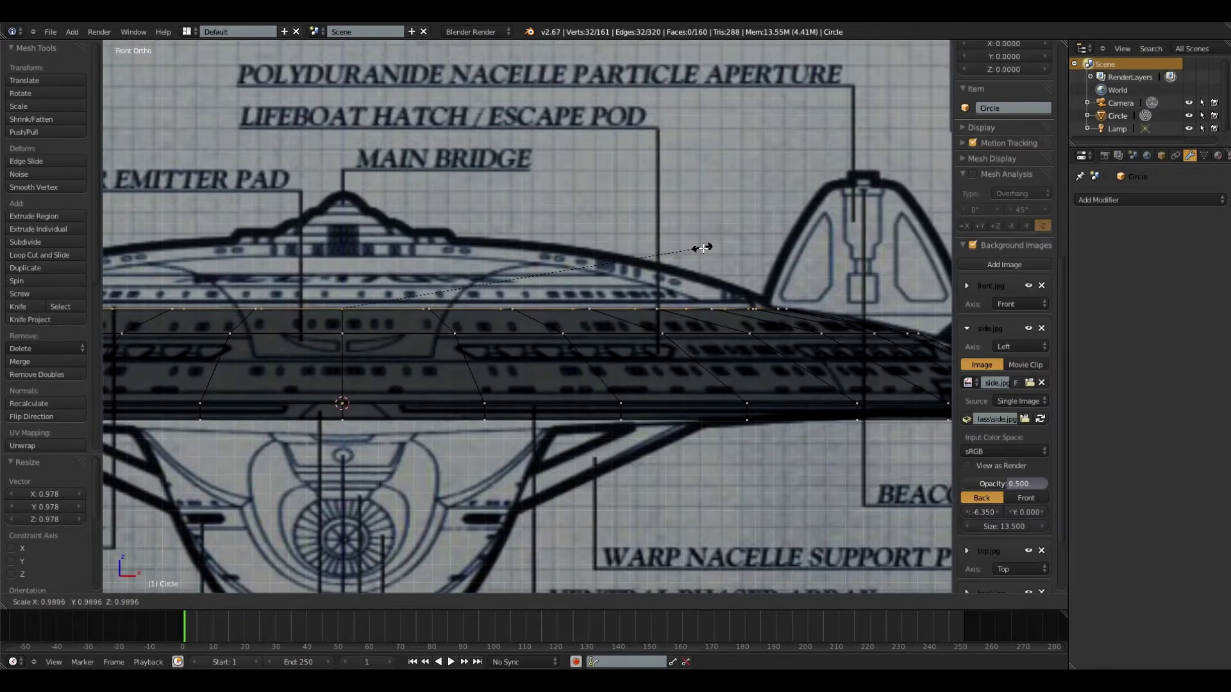
pyautogui.click(703, 247)
pyautogui.keyDown('shift'); pyautogui.moveTo(703, 248); pyautogui.dragTo(739, 253, button='middle'); pyautogui.keyUp('shift')
# Move the next upper hull loop along Z and scale it to 0.990 to follow the saucer's curve.
pyautogui.press('g')
pyautogui.press('z')
pyautogui.click(588, 275)
pyautogui.press('s')
pyautogui.click(585, 275)
pyautogui.scroll(-6, 585, 276)
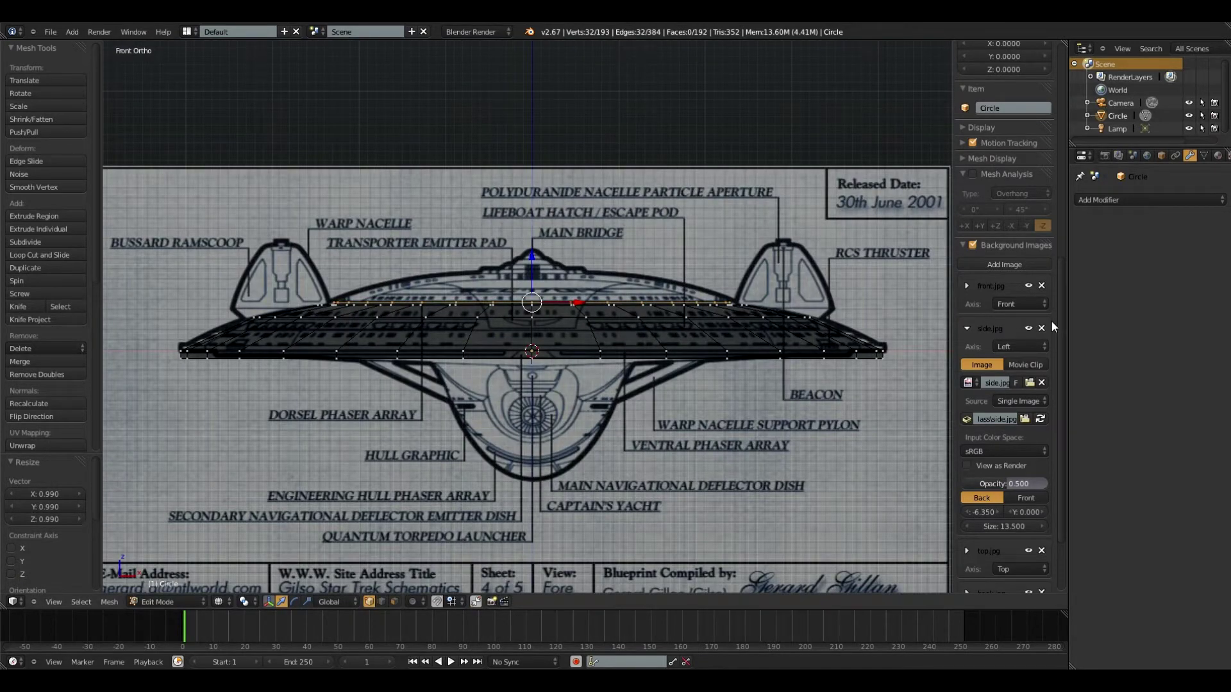
# Extrude the top hull loop along Z and scale it inward towards the bridge.
pyautogui.scroll(2, 650, 239)
pyautogui.press('e')
pyautogui.press('z')
pyautogui.click(631, 272)
pyautogui.press('s')
pyautogui.rightClick(682, 287)
# Lower the innermost hull loop by 0.02074 along Z to meet the base of the bridge.
pyautogui.press('g')
pyautogui.press('z')
pyautogui.click(606, 271)
pyautogui.click(540, 237)
pyautogui.scroll(-4, 540, 237)
pyautogui.moveTo(540, 237); pyautogui.dragTo(615, 378, button='middle')
# Select the innermost loop in the top view, stretch it along Y and scale it to 0.867 along X around the bridge.
pyautogui.press('KP_7')
pyautogui.scroll(2, 516, 425)
pyautogui.keyDown('shift'); pyautogui.moveTo(517, 425); pyautogui.dragTo(548, 285, button='middle'); pyautogui.keyUp('shift')
pyautogui.rightClick(511, 314)
pyautogui.keyDown('alt'); pyautogui.rightClick(520, 311); pyautogui.keyUp('alt')
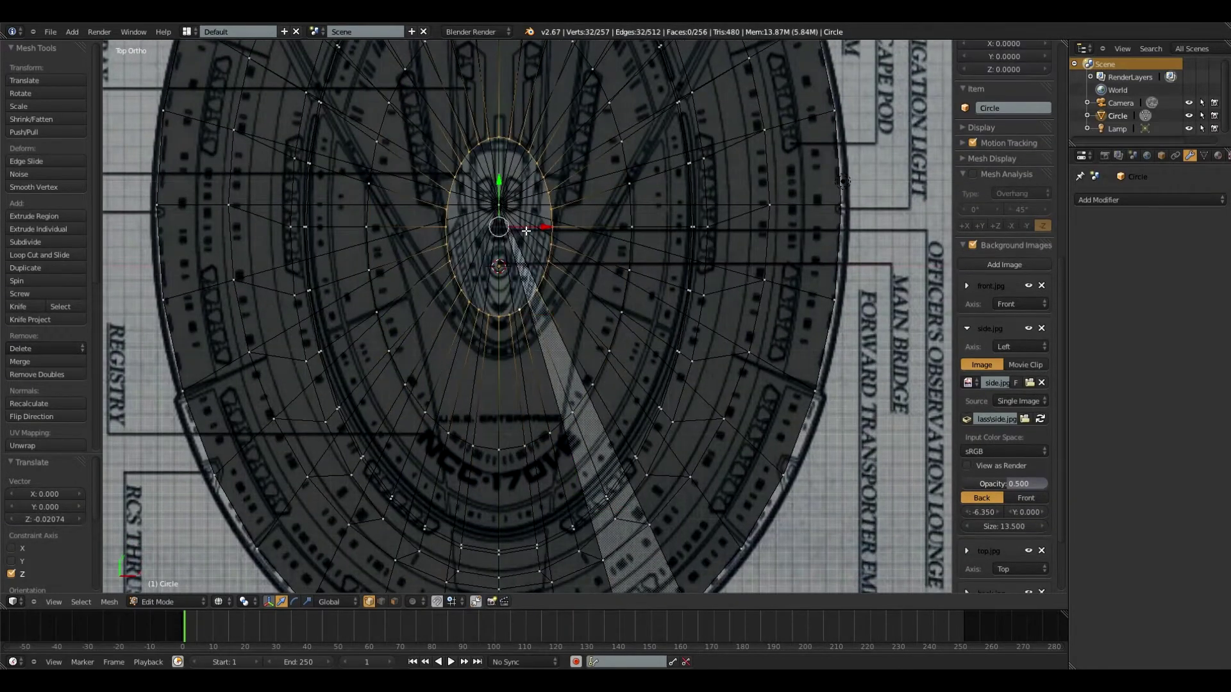
pyautogui.press('s')
pyautogui.press('y')
pyautogui.click(653, 258)
pyautogui.click(631, 262)
pyautogui.scroll(-4, 630, 263)
pyautogui.scroll(4, 536, 308)
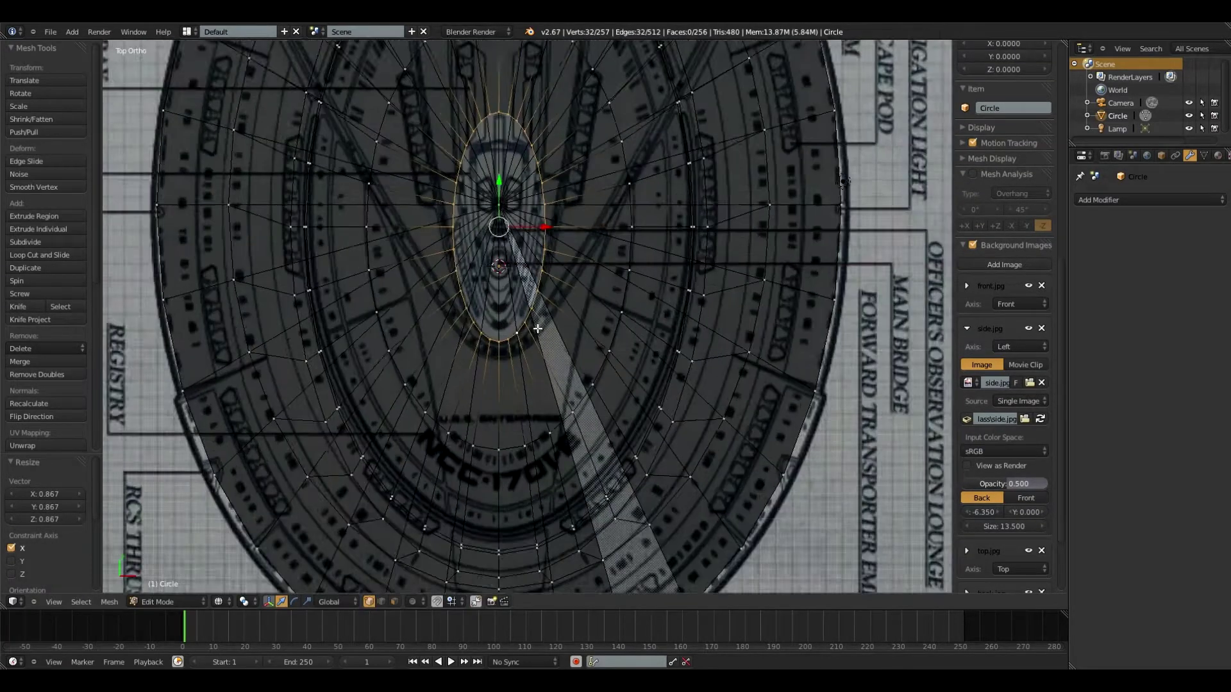
# Extrude the innermost loop in place and scale the new loop inward within the bridge outline.
pyautogui.scroll(-3, 527, 308)
pyautogui.scroll(5, 527, 308)
pyautogui.keyDown('shift'); pyautogui.moveTo(558, 209); pyautogui.dragTo(571, 348, button='middle'); pyautogui.keyUp('shift')
pyautogui.press('e')
pyautogui.rightClick(738, 425)
pyautogui.press('s')
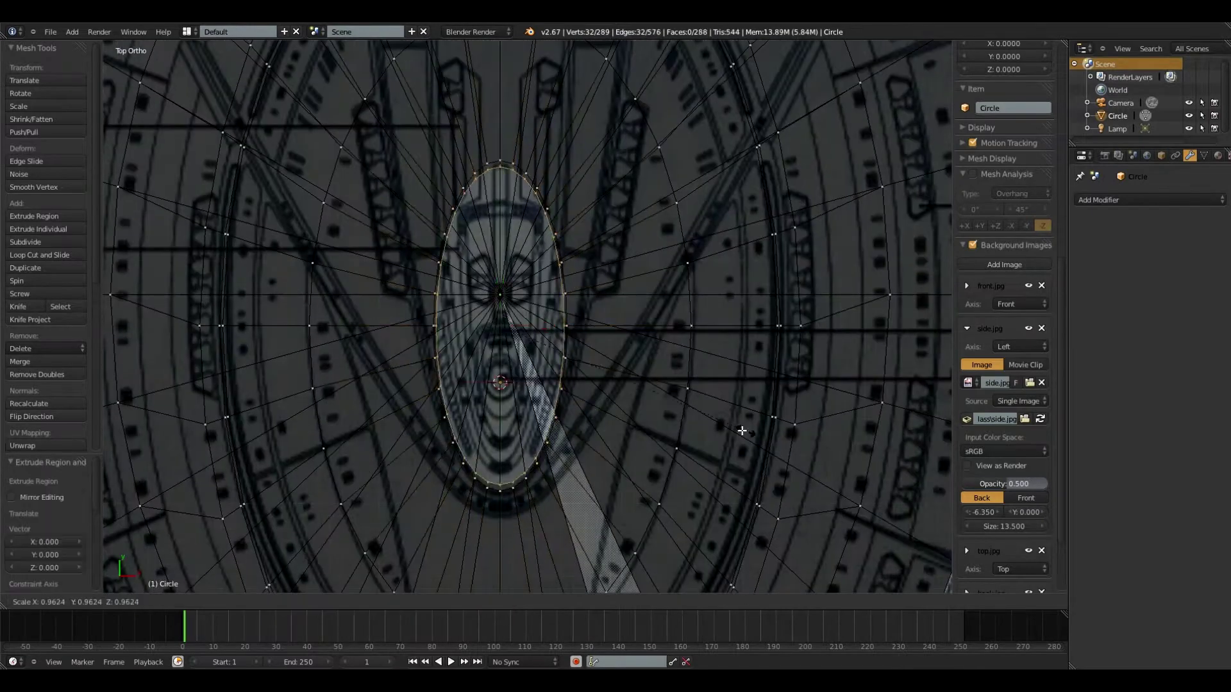
pyautogui.click(670, 392)
# Adjust the new bridge loop along Y and raise it 0.06416 along Z in the front view.
pyautogui.press('s')
pyautogui.press('y')
pyautogui.press('KP_1')
pyautogui.press('g')
pyautogui.press('z')
pyautogui.click(485, 412)
pyautogui.scroll(-1, 482, 410)
pyautogui.scroll(1, 478, 401)
# Try raising the bridge loop further along Z, then undo the last two edits to it.
pyautogui.press('g')
pyautogui.press('z')
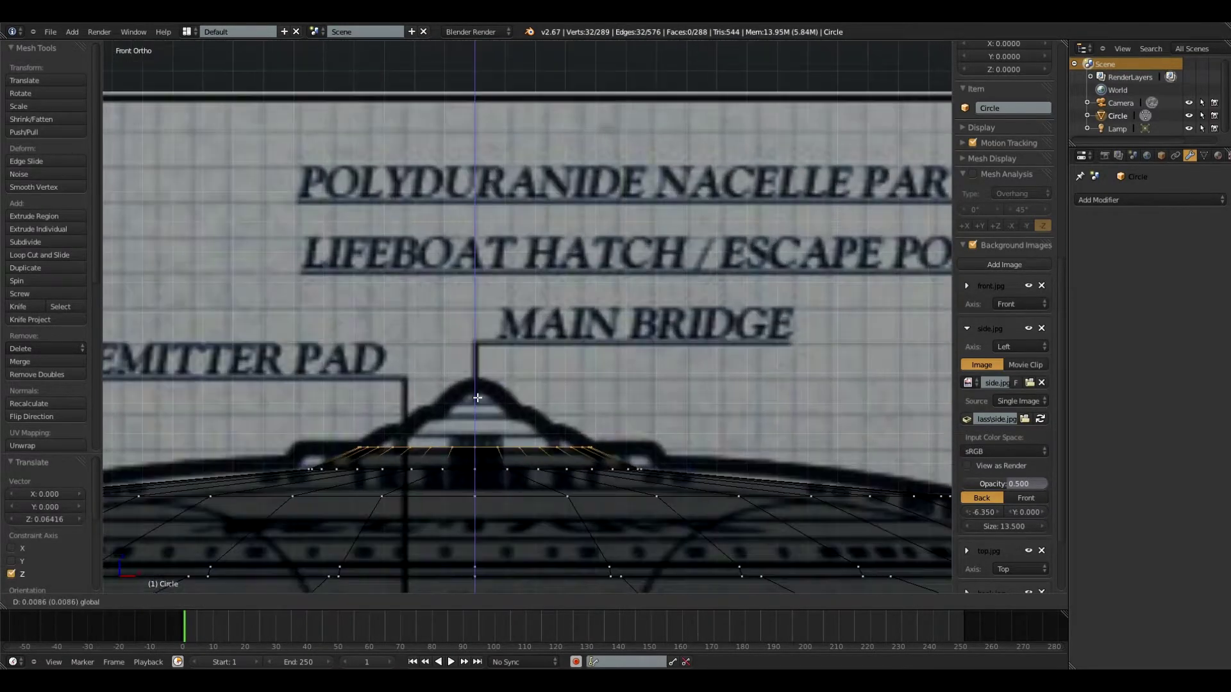
pyautogui.press('Escape')
pyautogui.hotkey('ctrl', 'z')
pyautogui.hotkey('ctrl', 'z')
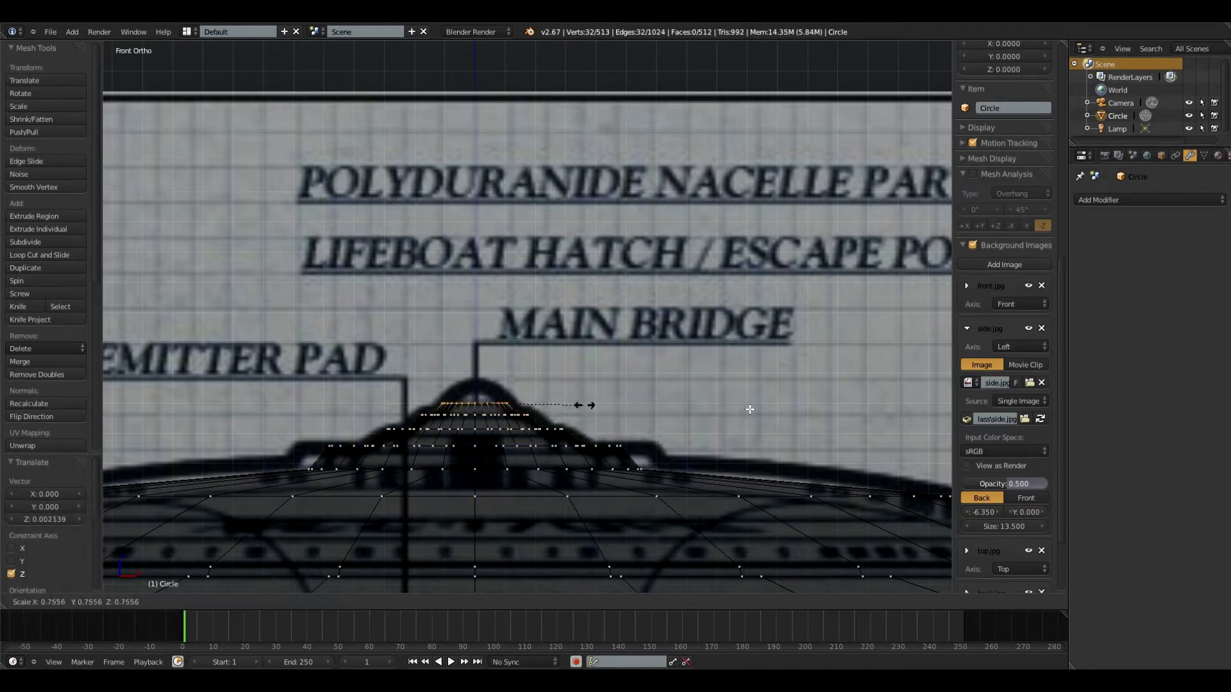
# Scale the top bridge loop inward and adjust its height along Z to follow the dome outline in the front view.
pyautogui.click(546, 371)
pyautogui.press('g')
pyautogui.press('z')
pyautogui.click(546, 378)
pyautogui.press('z')
pyautogui.moveTo(546, 378)
pyautogui.mouseDown(button='middle')
pyautogui.moveTo(665, 429)
pyautogui.moveTo(616, 386)
pyautogui.mouseUp(button='middle')
pyautogui.press('z')
# Select the bridge's lower edge loop in the top view and move it -0.09495 along Y.
pyautogui.press('KP_7')
pyautogui.press('z')
pyautogui.press('z')
pyautogui.scroll(8, 610, 280)
pyautogui.keyDown('alt'); pyautogui.rightClick(555, 182); pyautogui.keyUp('alt')
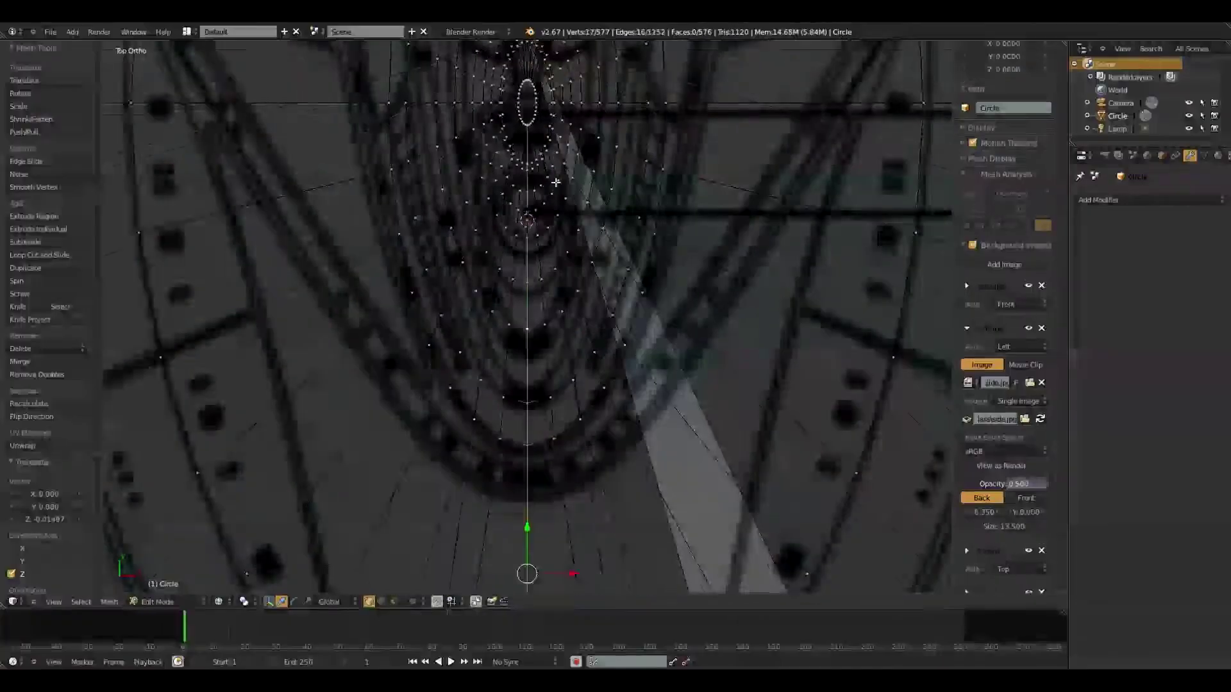
pyautogui.keyDown('shift'); pyautogui.moveTo(555, 181); pyautogui.dragTo(552, 276, button='middle'); pyautogui.keyUp('shift')
pyautogui.keyDown('alt'); pyautogui.rightClick(555, 420); pyautogui.keyUp('alt')
pyautogui.moveTo(525, 149); pyautogui.dragTo(525, 165)
# Scale the neighbouring bridge edge loops along X to match the blueprint outline.
pyautogui.press('s')
pyautogui.press('x')
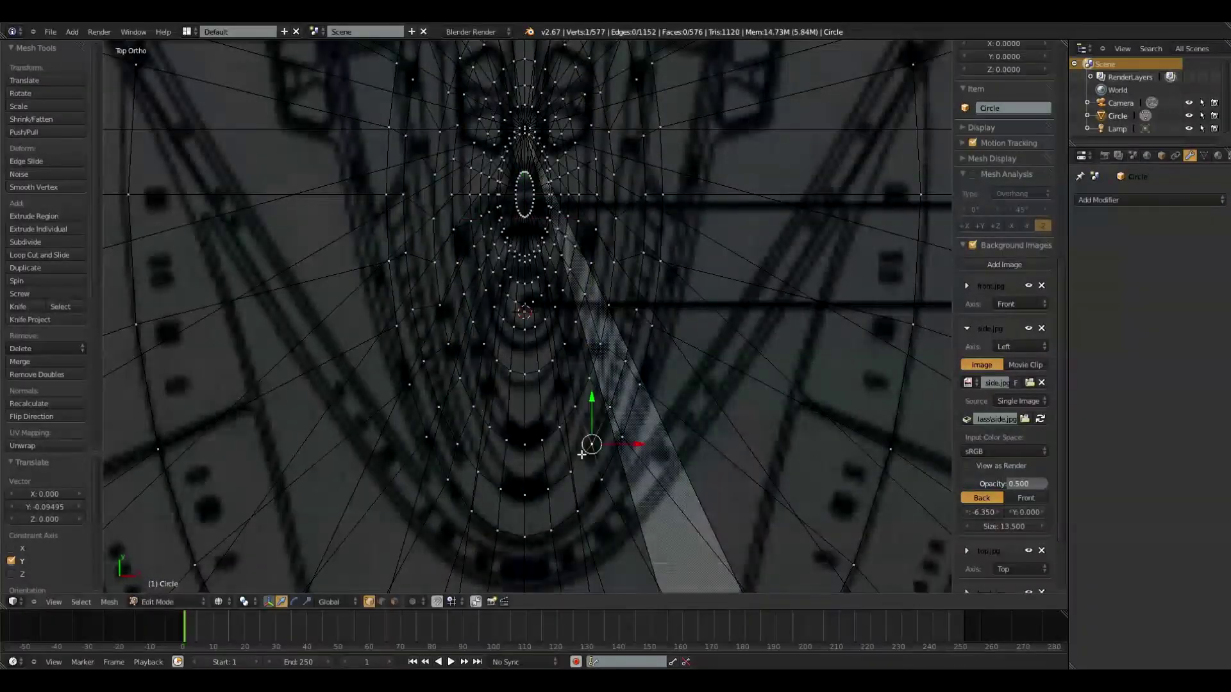
pyautogui.click(597, 404)
pyautogui.keyDown('alt'); pyautogui.rightClick(563, 426); pyautogui.keyUp('alt')
pyautogui.press('s')
pyautogui.press('x')
pyautogui.click(731, 336)
pyautogui.rightClick(545, 319)
# Select all the upper bridge edge loops together, from the inner ring out to the lower bridge loop.
pyautogui.moveTo(599, 256)
pyautogui.keyDown('shift'); pyautogui.mouseDown(button='middle')
pyautogui.moveTo(605, 276)
pyautogui.moveTo(632, 233)
pyautogui.moveTo(651, 288)
pyautogui.mouseUp(button='middle'); pyautogui.keyUp('shift')
pyautogui.press('z')
pyautogui.keyDown('alt'); pyautogui.rightClick(667, 276); pyautogui.keyUp('alt')
pyautogui.keyDown('alt'); pyautogui.keyDown('shift'); pyautogui.rightClick(723, 282); pyautogui.keyUp('shift'); pyautogui.keyUp('alt')
pyautogui.hotkey('ctrl', 'z')
pyautogui.keyDown('alt'); pyautogui.keyDown('shift'); pyautogui.rightClick(704, 287); pyautogui.keyUp('shift'); pyautogui.keyUp('alt')
pyautogui.scroll(5, 680, 288)
pyautogui.keyDown('alt'); pyautogui.keyDown('shift'); pyautogui.rightClick(665, 337); pyautogui.keyUp('shift'); pyautogui.keyUp('alt')
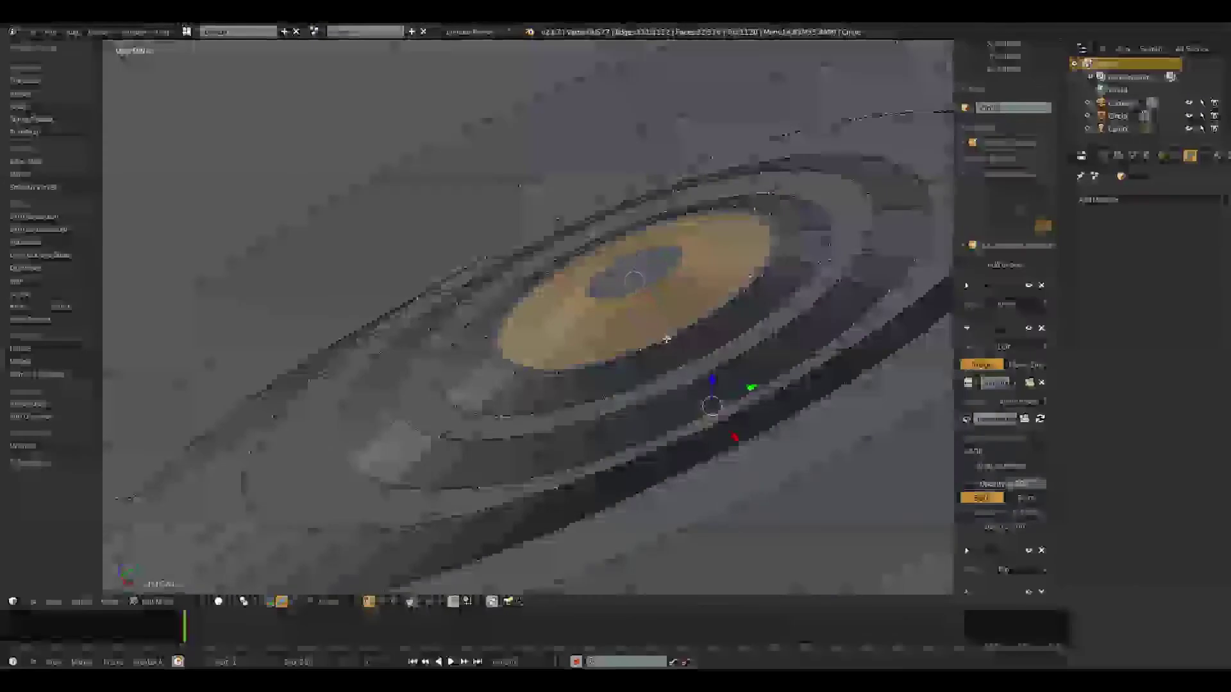
pyautogui.hotkey('ctrl', 'z')
pyautogui.keyDown('alt'); pyautogui.keyDown('shift'); pyautogui.rightClick(686, 372); pyautogui.keyUp('shift'); pyautogui.keyUp('alt')
pyautogui.scroll(-2, 687, 373)
pyautogui.keyDown('alt'); pyautogui.keyDown('shift'); pyautogui.rightClick(651, 385); pyautogui.keyUp('shift'); pyautogui.keyUp('alt')
pyautogui.keyDown('alt'); pyautogui.keyDown('shift'); pyautogui.rightClick(647, 397); pyautogui.keyUp('shift'); pyautogui.keyUp('alt')
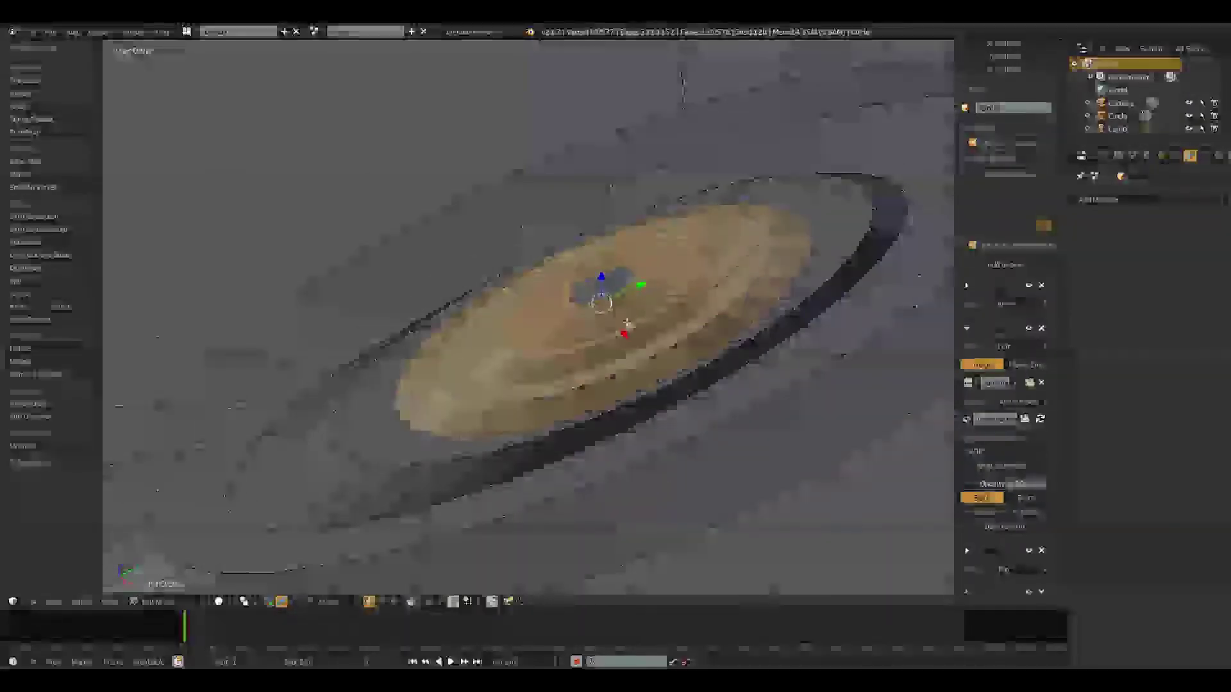
# Move the selected bridge loops -0.09623 along Y over the top-view blueprint.
pyautogui.press('KP_7')
pyautogui.scroll(-2, 558, 365)
pyautogui.press('z')
pyautogui.press('g')
pyautogui.press('y')
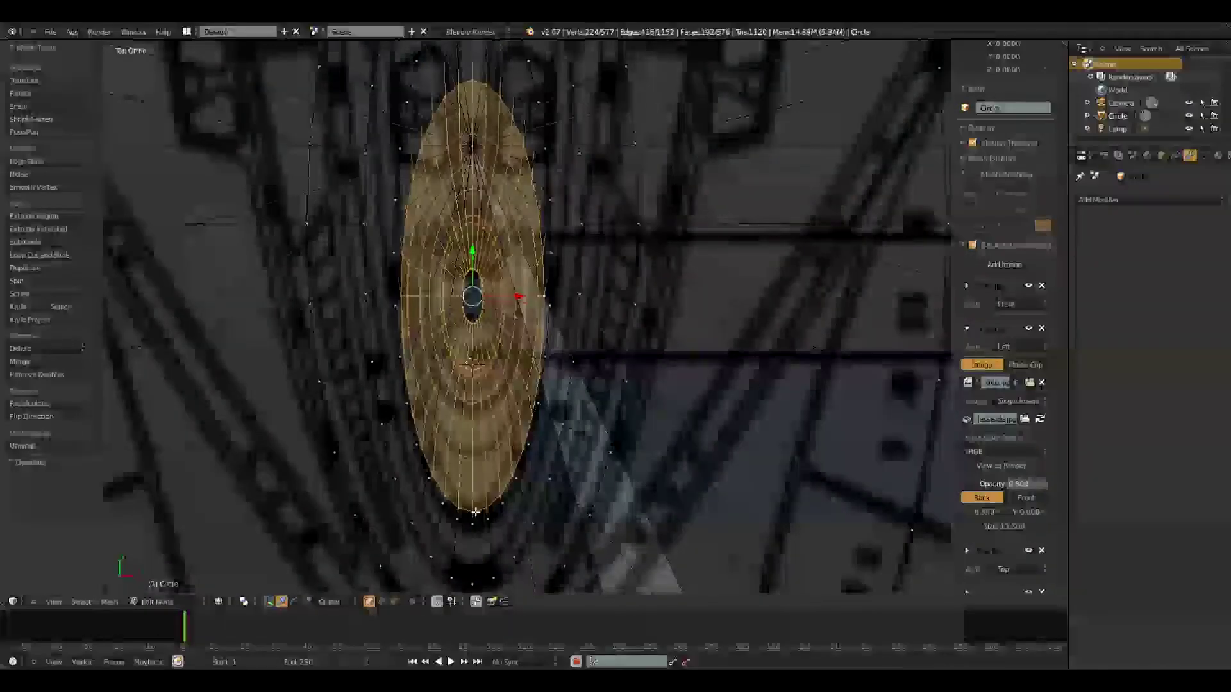
pyautogui.moveTo(498, 478); pyautogui.dragTo(487, 346, button='middle')
pyautogui.press('KP_7')
pyautogui.moveTo(414, 282); pyautogui.dragTo(415, 218)
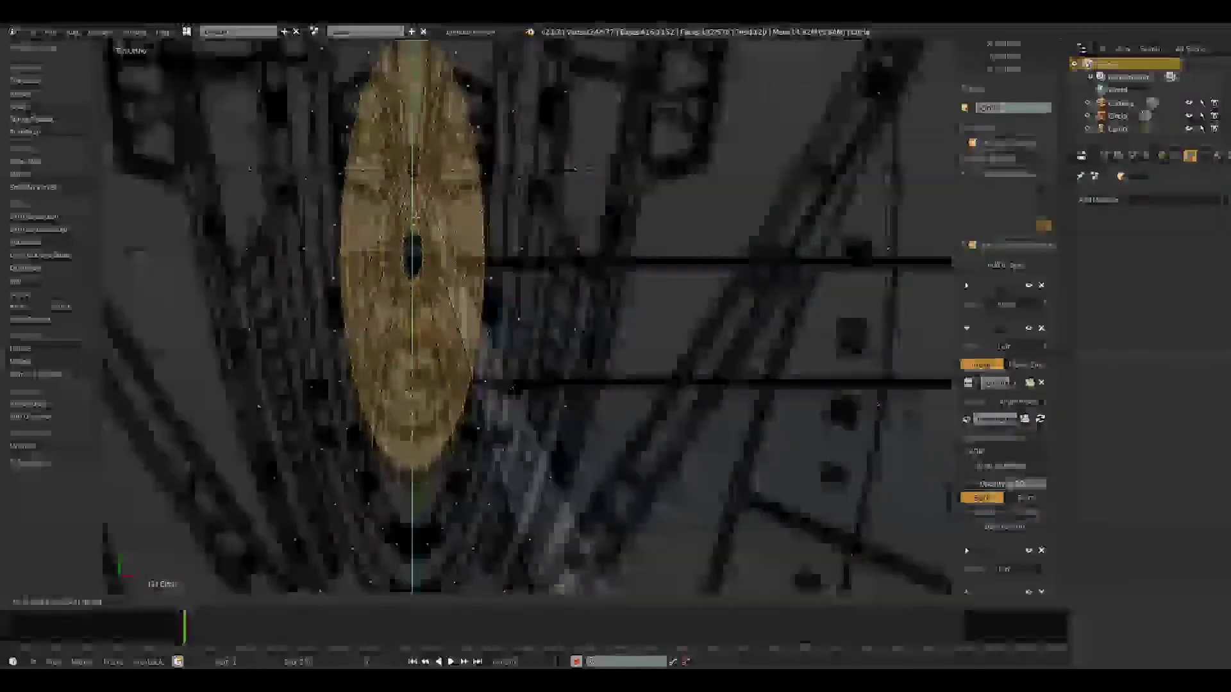
pyautogui.scroll(-5, 484, 249)
pyautogui.keyDown('shift'); pyautogui.moveTo(558, 358); pyautogui.dragTo(525, 220, button='middle'); pyautogui.keyUp('shift')
pyautogui.scroll(-14, 524, 220)
pyautogui.moveTo(577, 262); pyautogui.dragTo(489, 219, button='middle')
pyautogui.scroll(14, 498, 333)
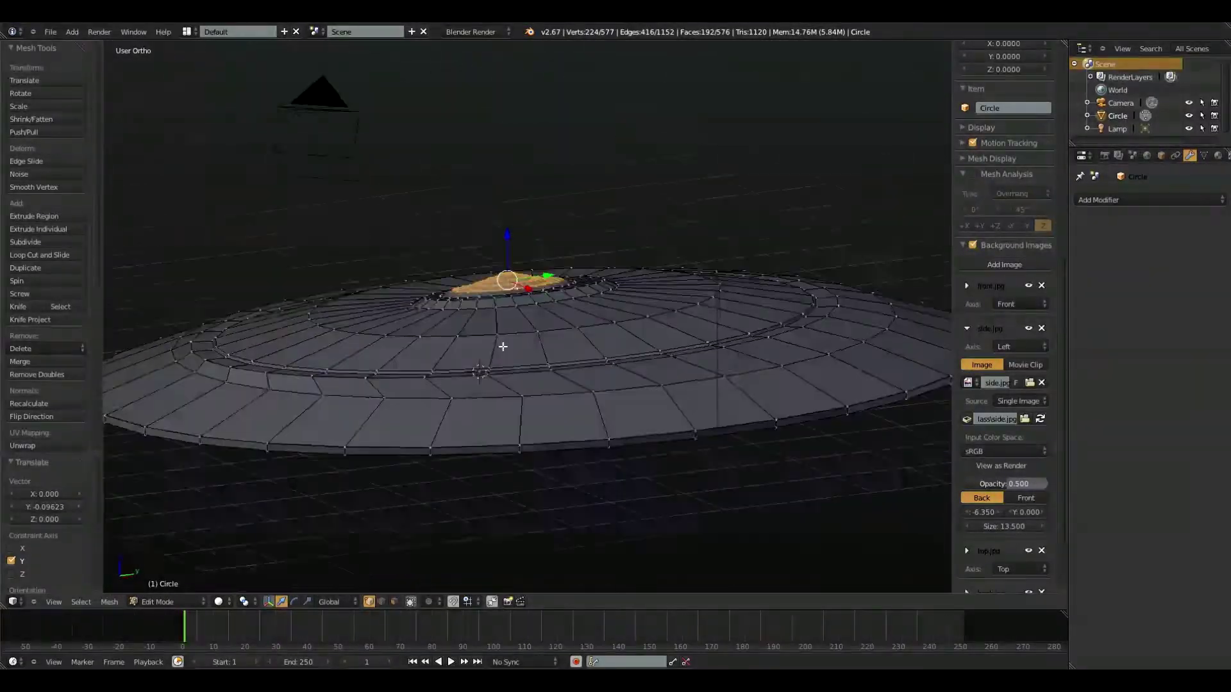
# Shift the outer bridge loop and the rings inside it along Y in the top view.
pyautogui.press('KP_7')
pyautogui.press('z')
pyautogui.keyDown('shift'); pyautogui.moveTo(428, 539); pyautogui.dragTo(455, 446, button='middle'); pyautogui.keyUp('shift')
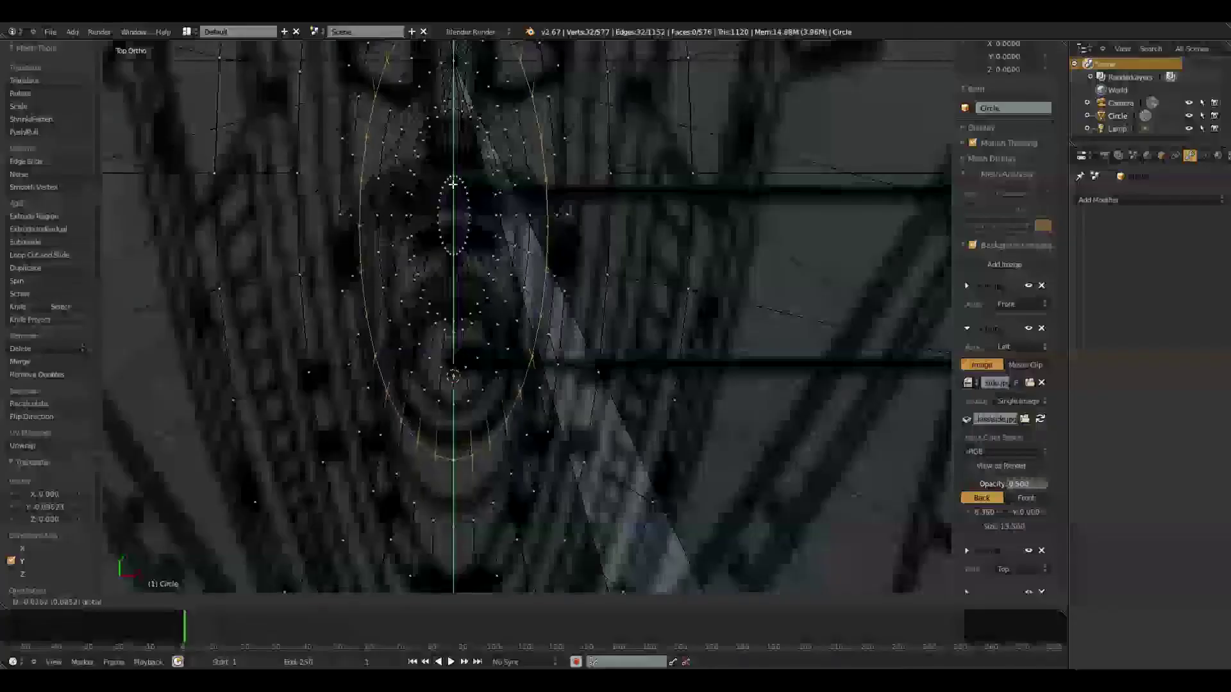
pyautogui.click(453, 177)
pyautogui.moveTo(452, 215); pyautogui.dragTo(453, 266)
# Centre the inner bridge loops over the blueprint's bridge circle along Y and enlarge the innermost loop by 2.306.
pyautogui.rightClick(465, 365)
pyautogui.keyDown('alt'); pyautogui.rightClick(465, 365); pyautogui.keyUp('alt')
pyautogui.moveTo(453, 168); pyautogui.dragTo(449, 230)
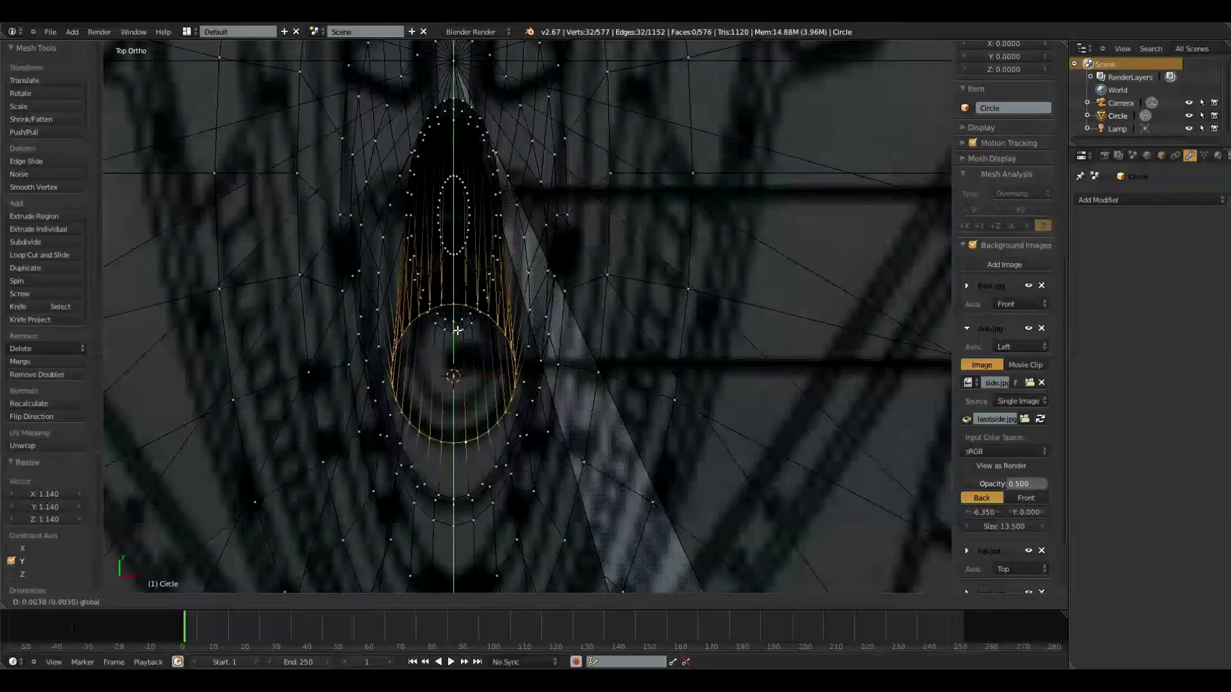
pyautogui.click(465, 247)
pyautogui.rightClick(454, 331)
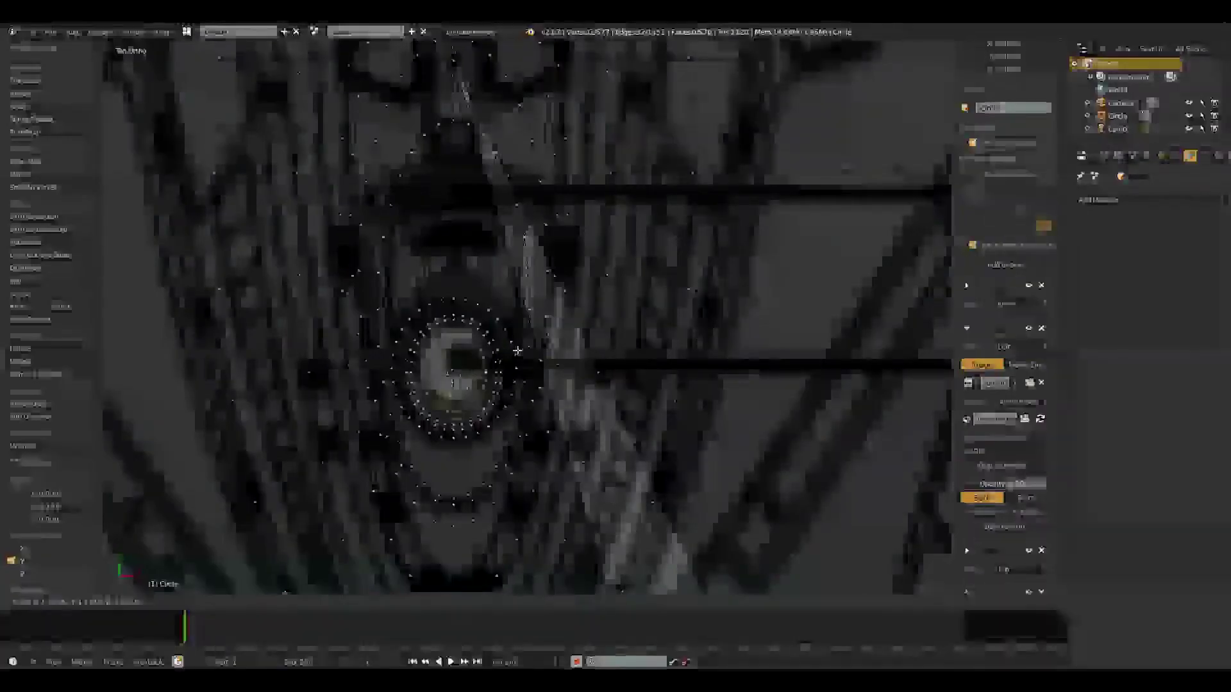
pyautogui.moveTo(461, 359); pyautogui.dragTo(360, 357, button='middle')
pyautogui.rightClick(537, 416)
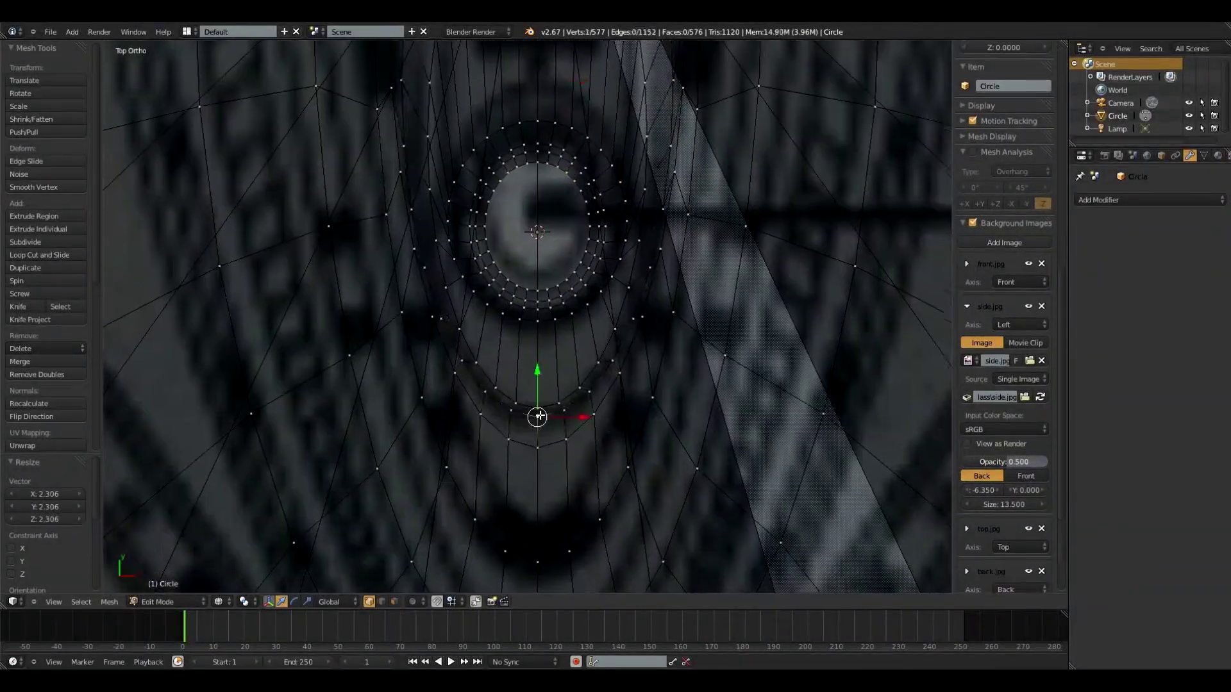
# Adjust the bridge loop's height along Z against the front blueprint and scale it along Y.
pyautogui.press('KP_1')
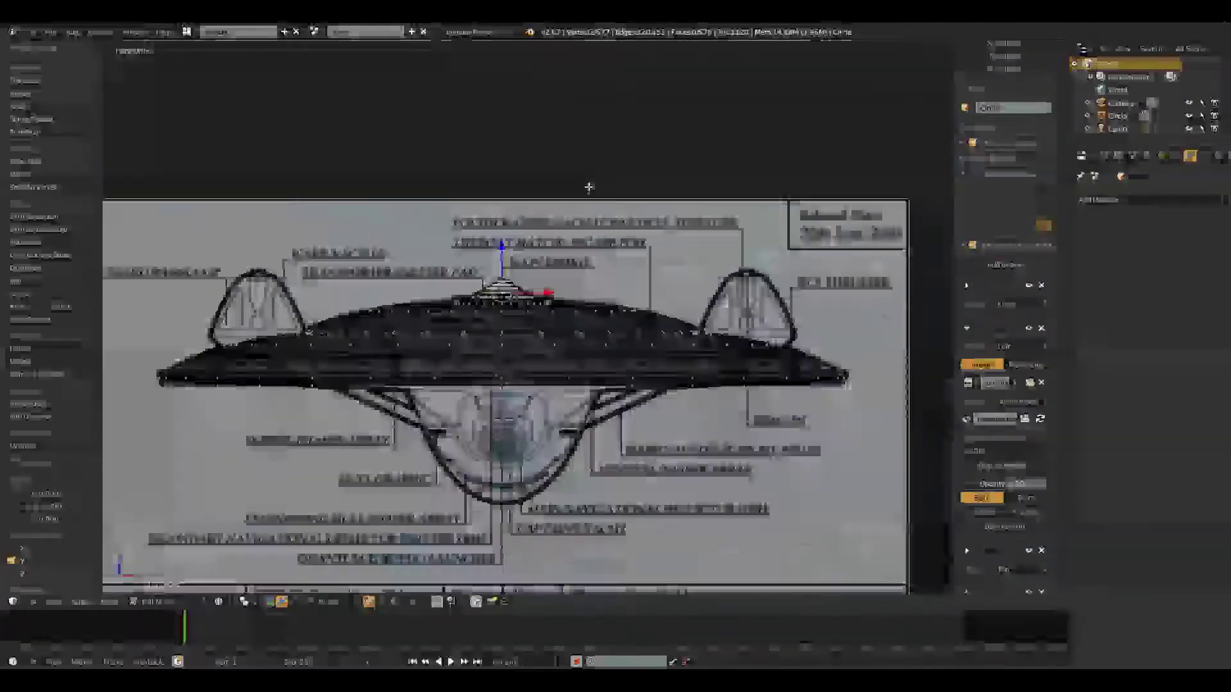
pyautogui.moveTo(588, 186); pyautogui.dragTo(577, 192, button='middle')
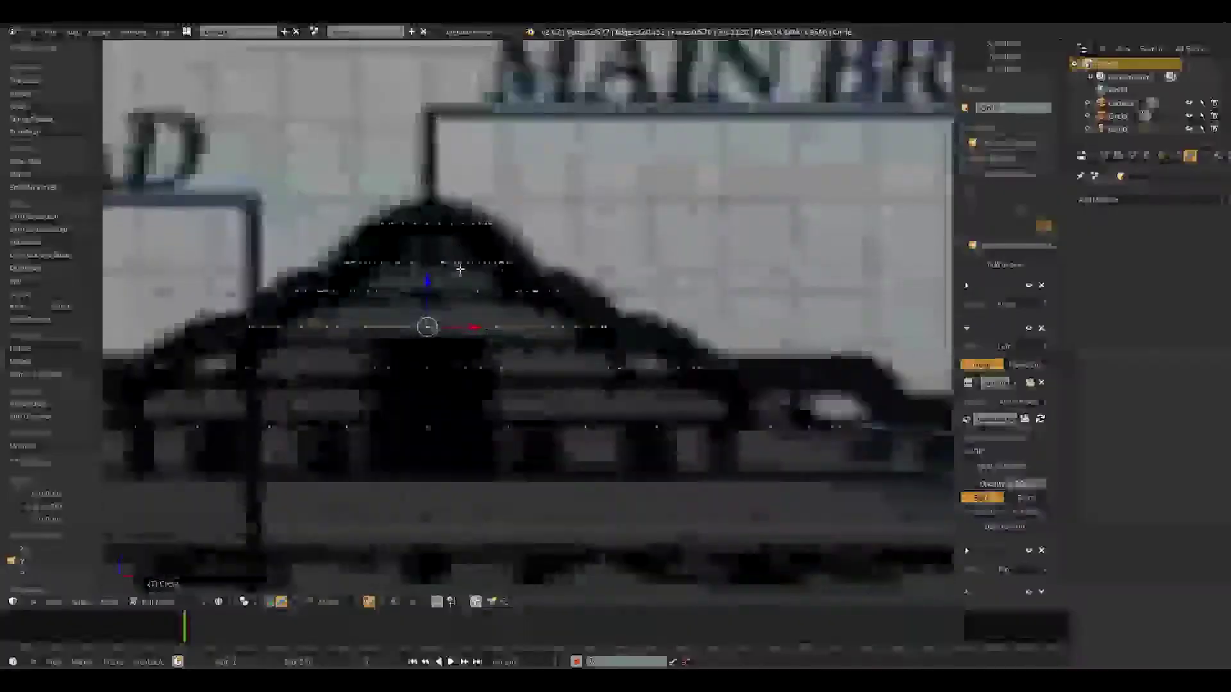
pyautogui.scroll(3, 449, 289)
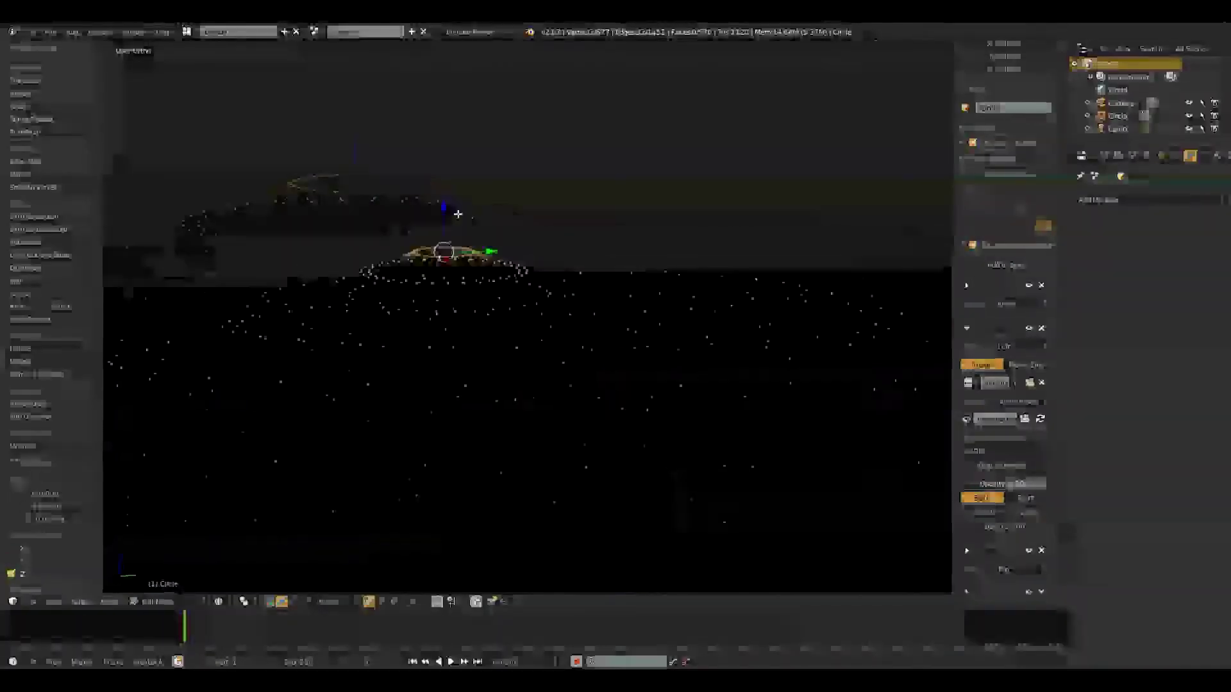
pyautogui.press('z')
pyautogui.moveTo(457, 214)
pyautogui.mouseDown(button='middle')
pyautogui.moveTo(396, 332)
pyautogui.moveTo(286, 286)
pyautogui.moveTo(558, 302)
pyautogui.moveTo(361, 249)
pyautogui.mouseUp(button='middle')
pyautogui.scroll(3, 395, 332)
pyautogui.scroll(-4, 558, 302)
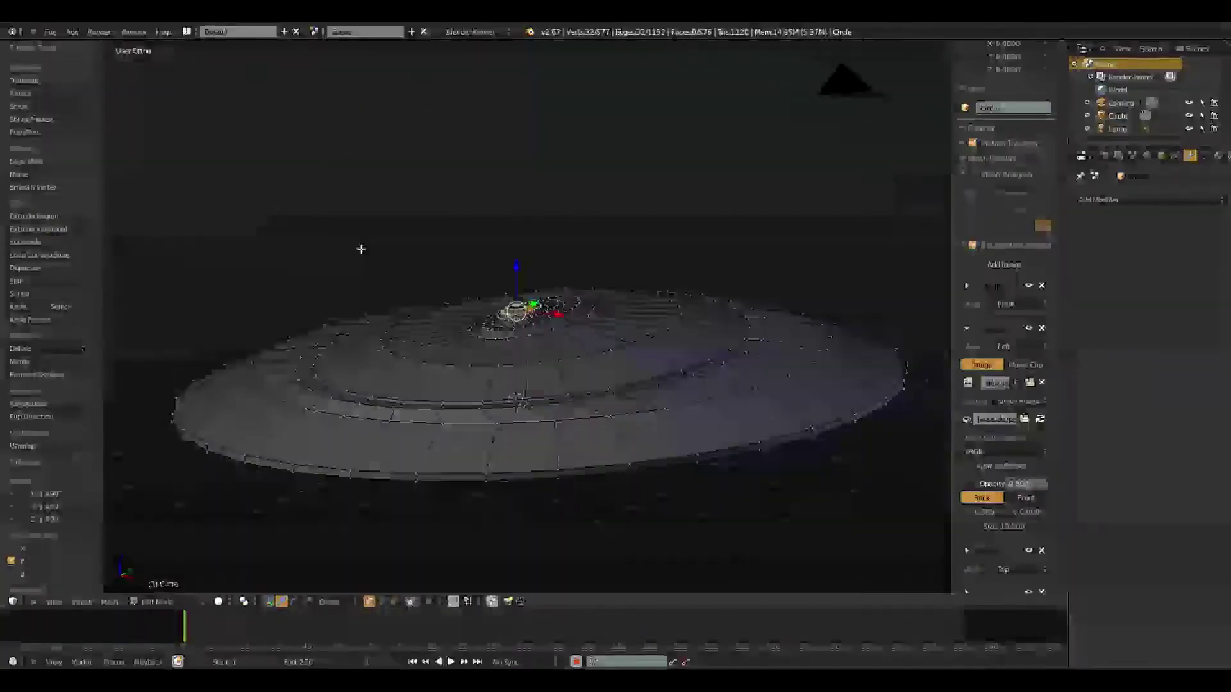
# Box-select the saucer half on the negative X side in the top view and delete its vertices.
pyautogui.press('KP_7')
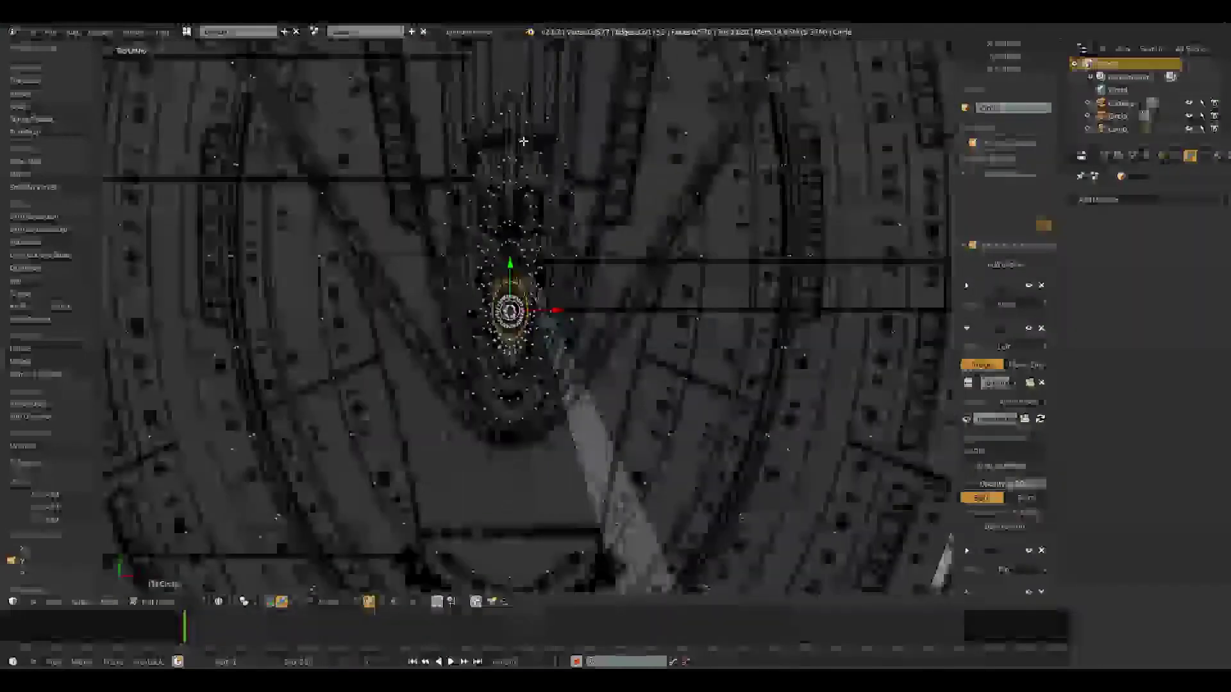
pyautogui.scroll(-5, 527, 316)
pyautogui.scroll(2, 521, 537)
pyautogui.scroll(-3, 517, 532)
pyautogui.rightClick(513, 546)
pyautogui.rightClick(485, 545)
pyautogui.press('b')
pyautogui.moveTo(338, 50); pyautogui.dragTo(512, 564)
pyautogui.scroll(15, 521, 350)
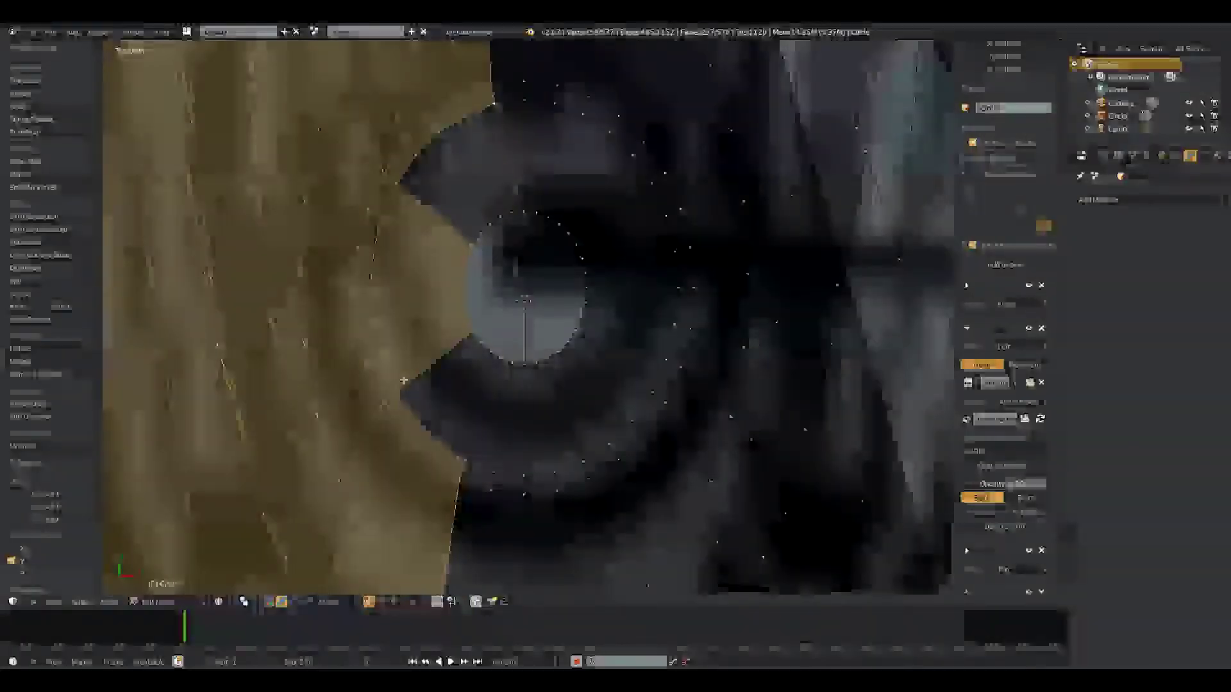
pyautogui.scroll(-8, 403, 381)
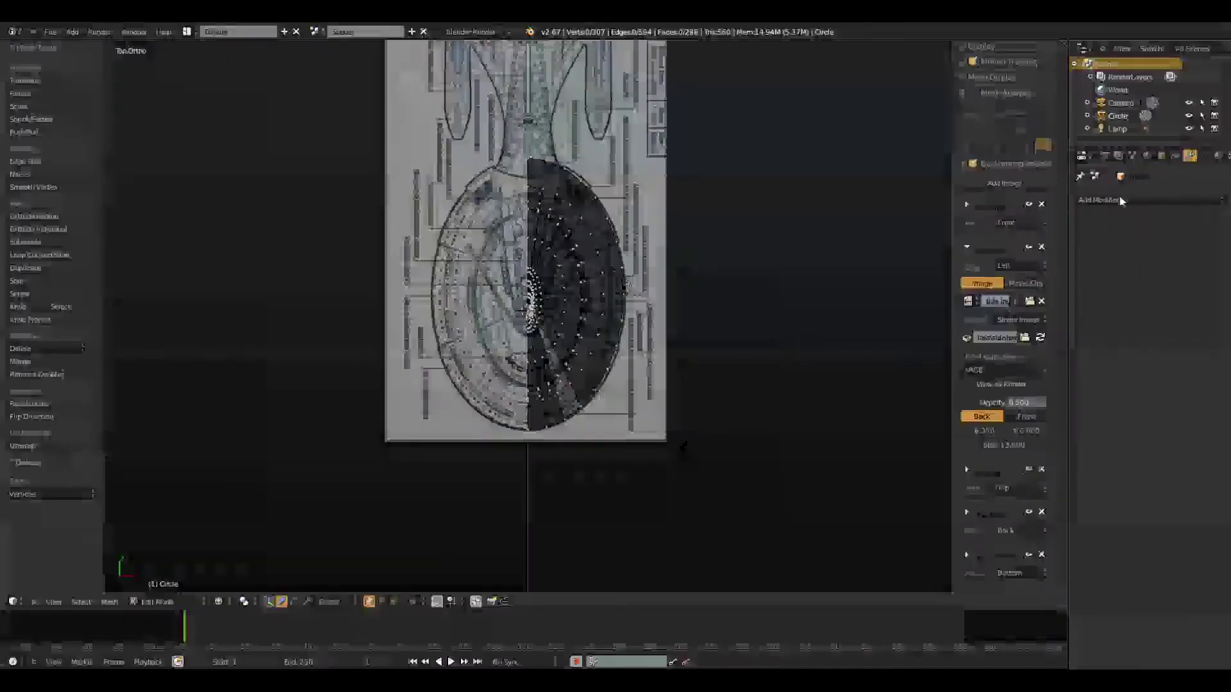
# Add a Mirror modifier to the remaining half of the saucer.
pyautogui.click(1119, 201)
pyautogui.click(977, 320)
pyautogui.moveTo(705, 321); pyautogui.dragTo(584, 276, button='middle')
pyautogui.scroll(8, 558, 330)
pyautogui.rightClick(580, 317)
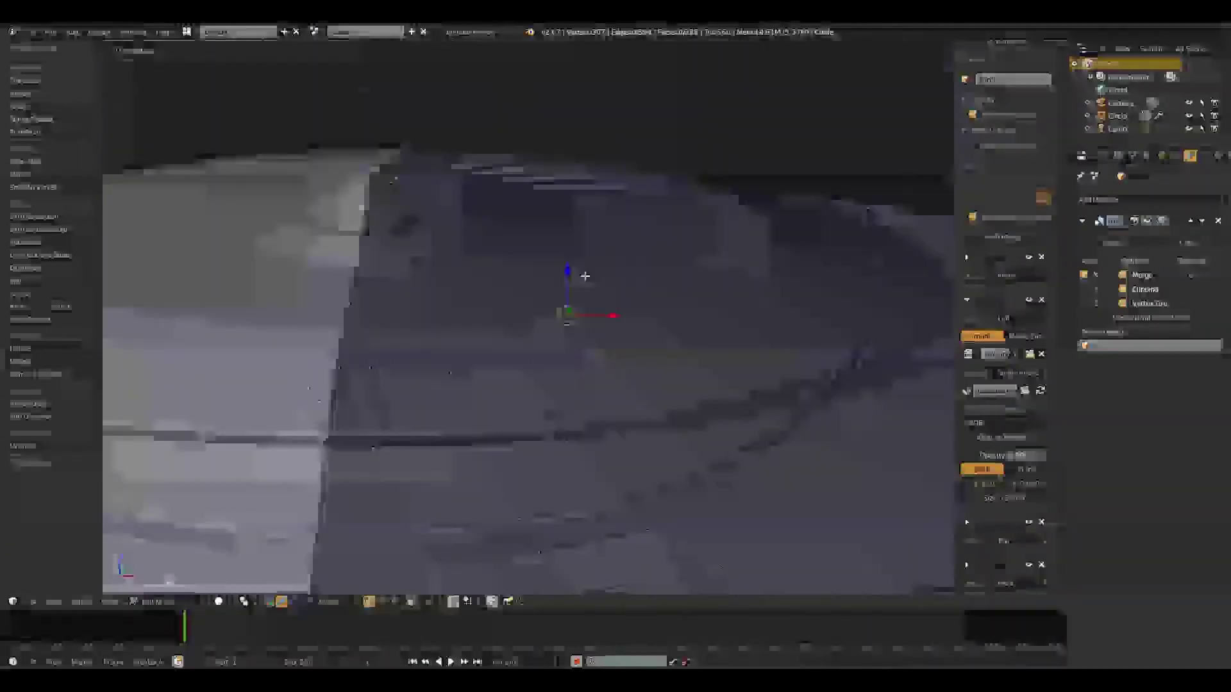
pyautogui.press('KP_7')
pyautogui.scroll(4, 443, 328)
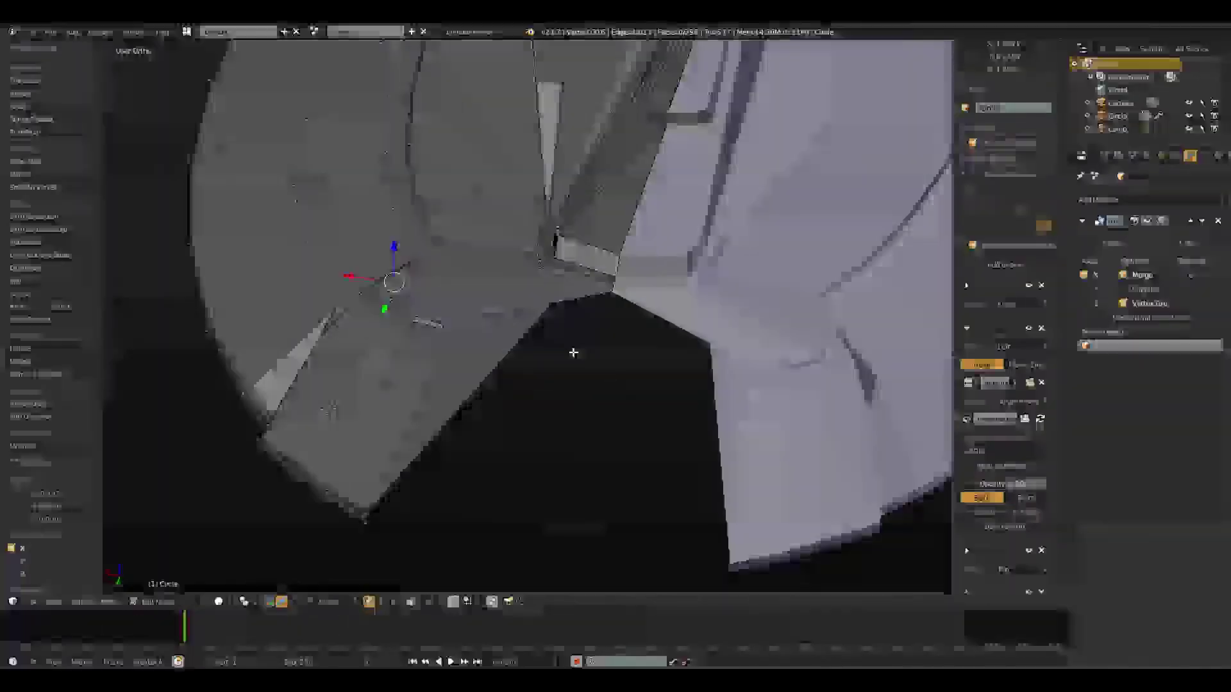
# Cut new edges into the saucer's aft faces with the Knife tool.
pyautogui.moveTo(573, 352); pyautogui.dragTo(624, 234, button='middle')
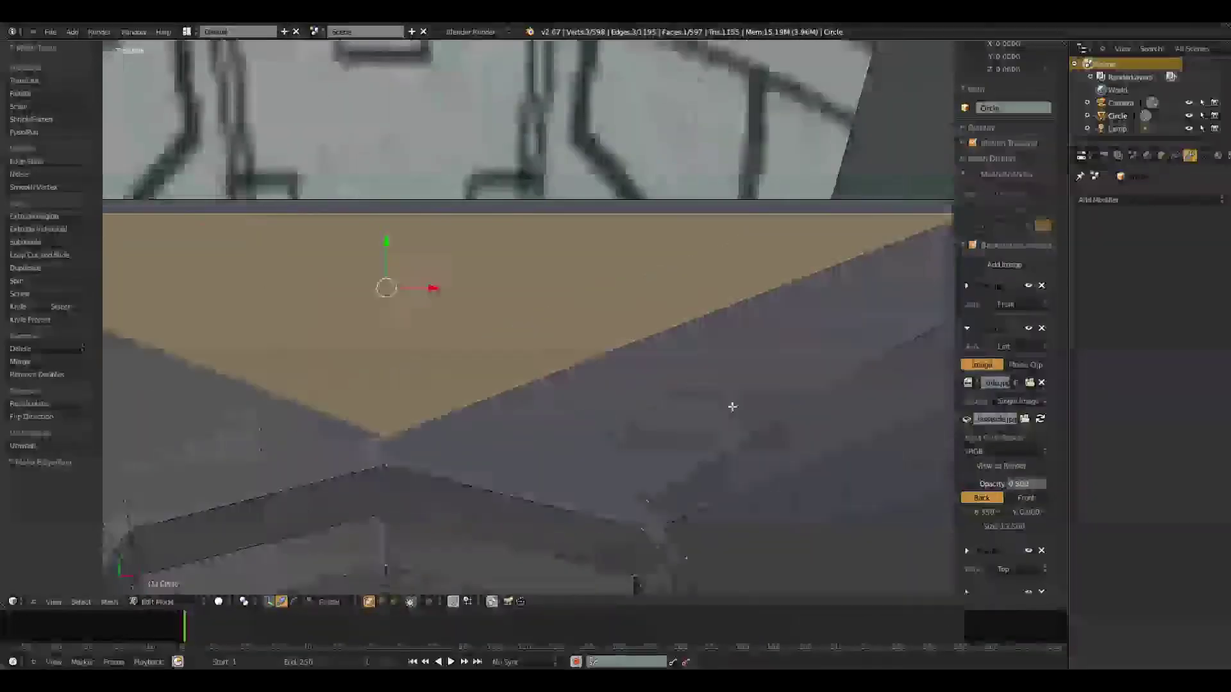
pyautogui.press('k')
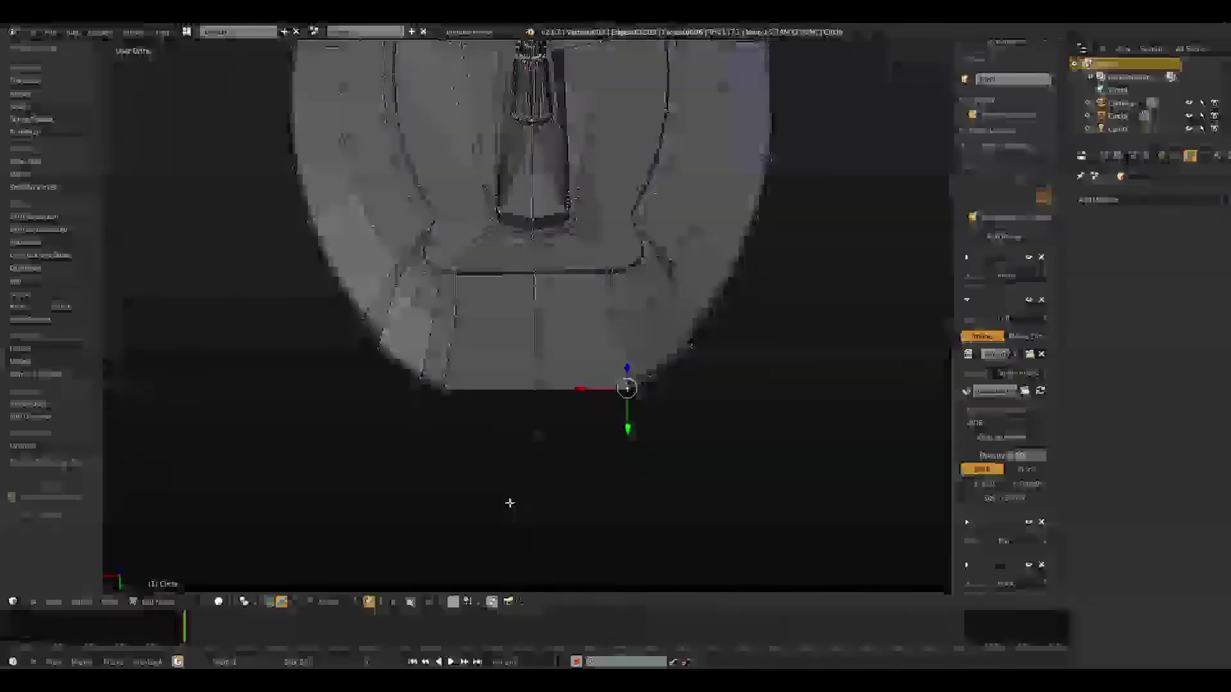
pyautogui.scroll(2, 378, 448)
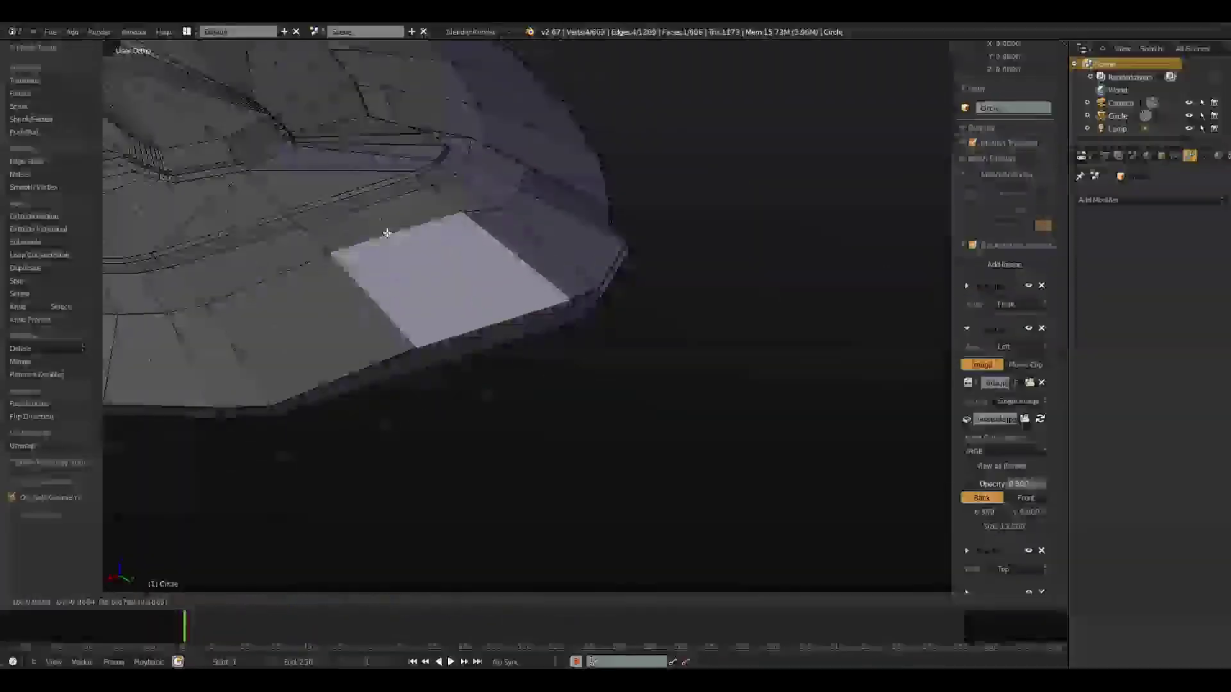
# Select the aft deck faces, raise them along Z against the side blueprint and shift them 0.126 along Y.
pyautogui.keyDown('shift'); pyautogui.rightClick(453, 329); pyautogui.keyUp('shift')
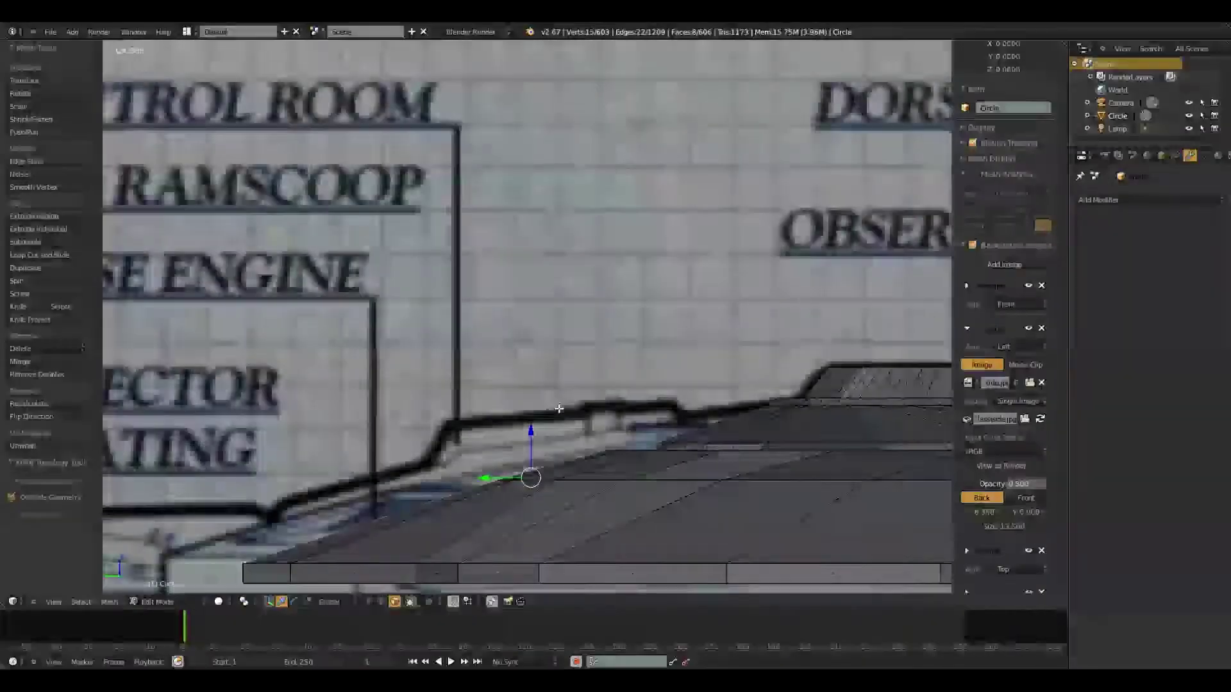
pyautogui.keyDown('shift'); pyautogui.moveTo(559, 408); pyautogui.dragTo(557, 403, button='middle'); pyautogui.keyUp('shift')
pyautogui.moveTo(528, 428); pyautogui.dragTo(526, 397)
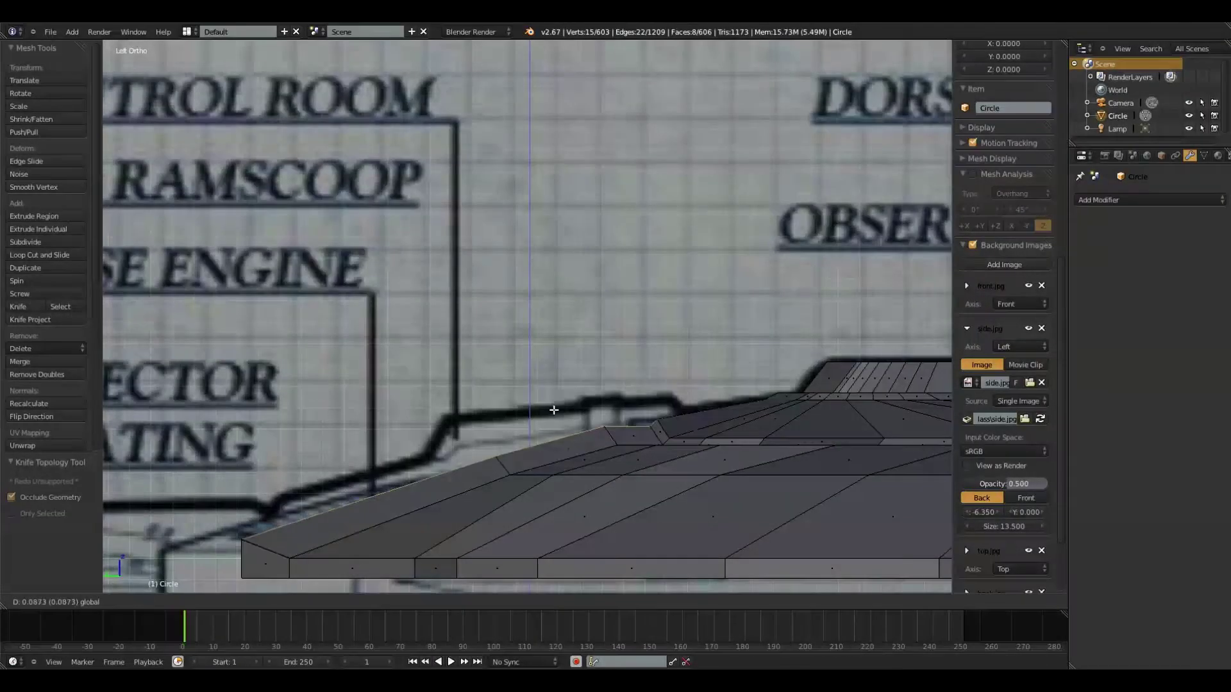
pyautogui.click(545, 408)
pyautogui.moveTo(546, 408); pyautogui.dragTo(651, 421, button='middle')
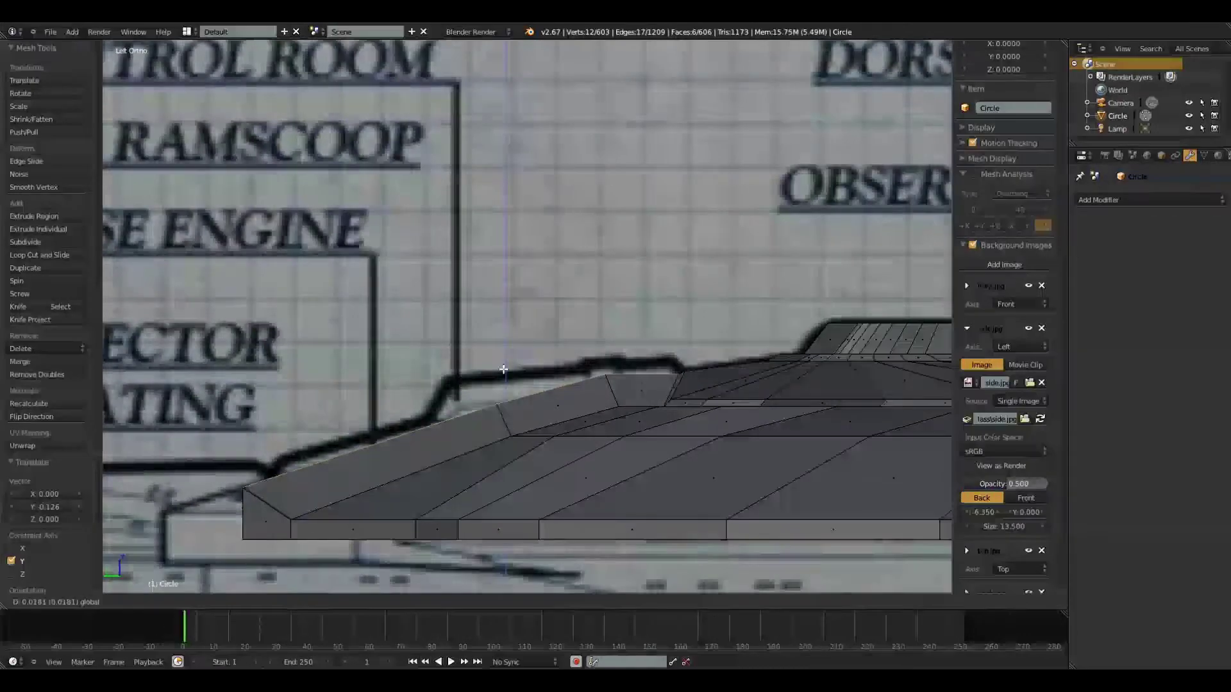
# Fit the raised aft block's upper vertices to the side outline and add a loop cut slid by a factor of -0.460.
pyautogui.press('z')
pyautogui.click(365, 601)
pyautogui.press('a')
pyautogui.press('b')
pyautogui.moveTo(586, 341); pyautogui.dragTo(612, 370)
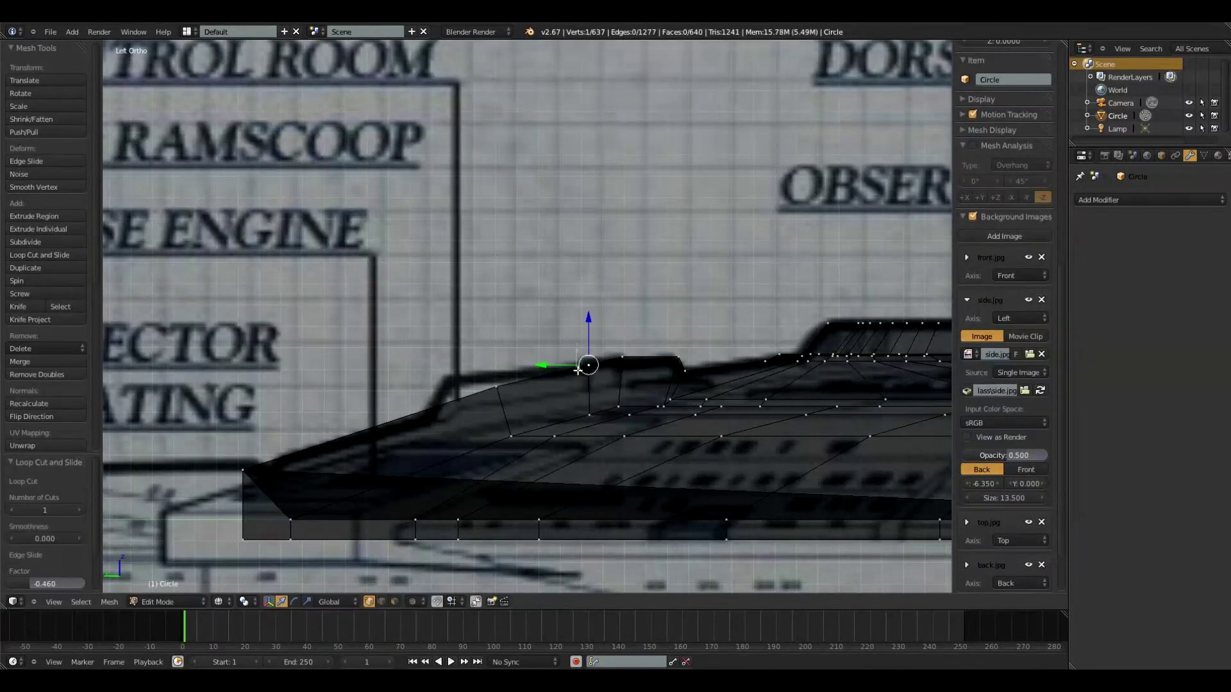
# Move the block's front-face vertices along Y and lower the new aft loop's top vertices along Z to the blueprint step.
pyautogui.moveTo(559, 361); pyautogui.dragTo(551, 360)
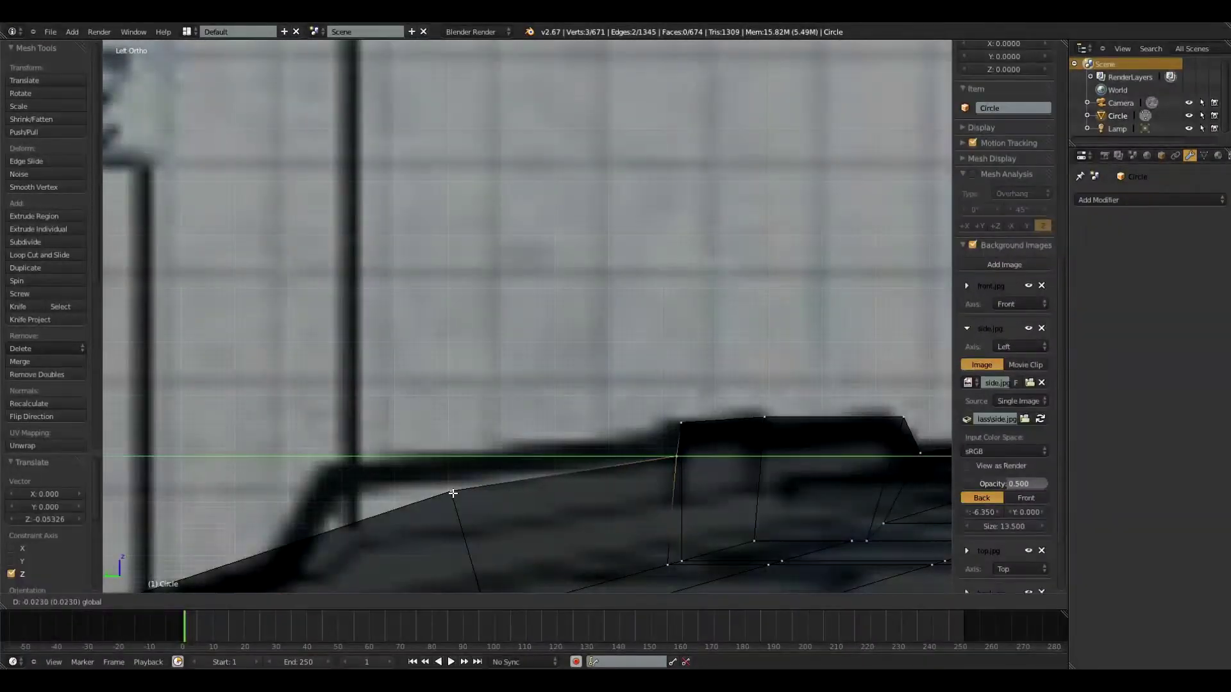
pyautogui.click(452, 492)
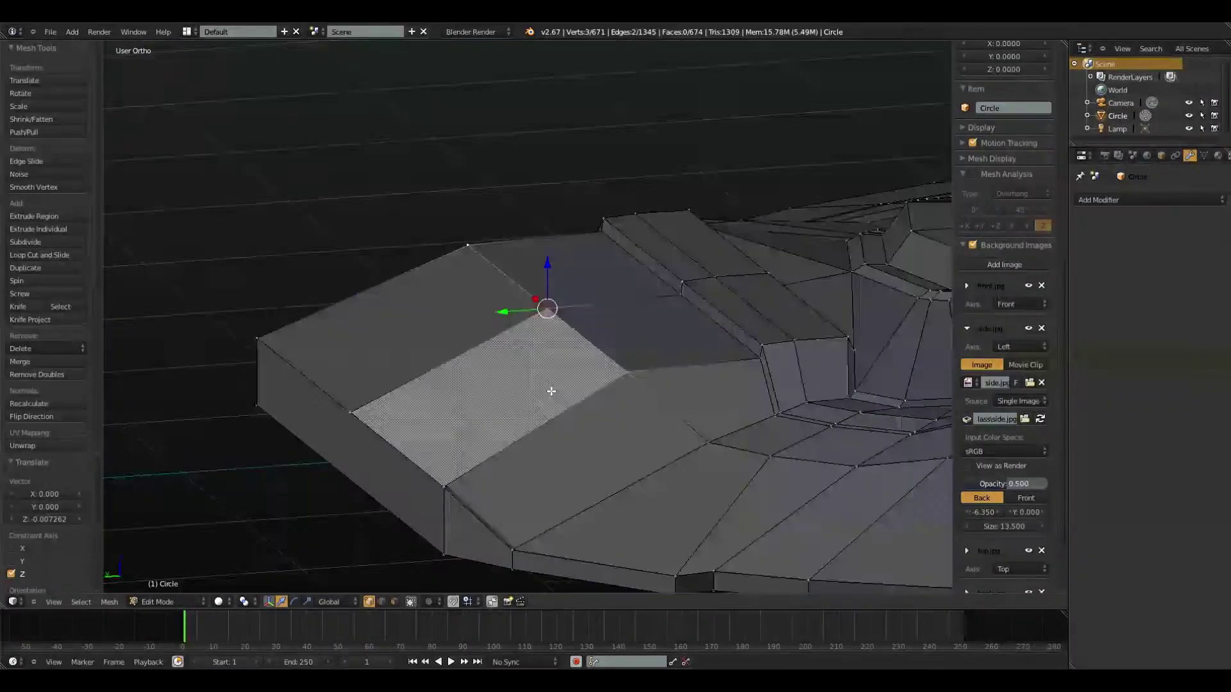
pyautogui.moveTo(549, 390); pyautogui.dragTo(188, 422, button='middle')
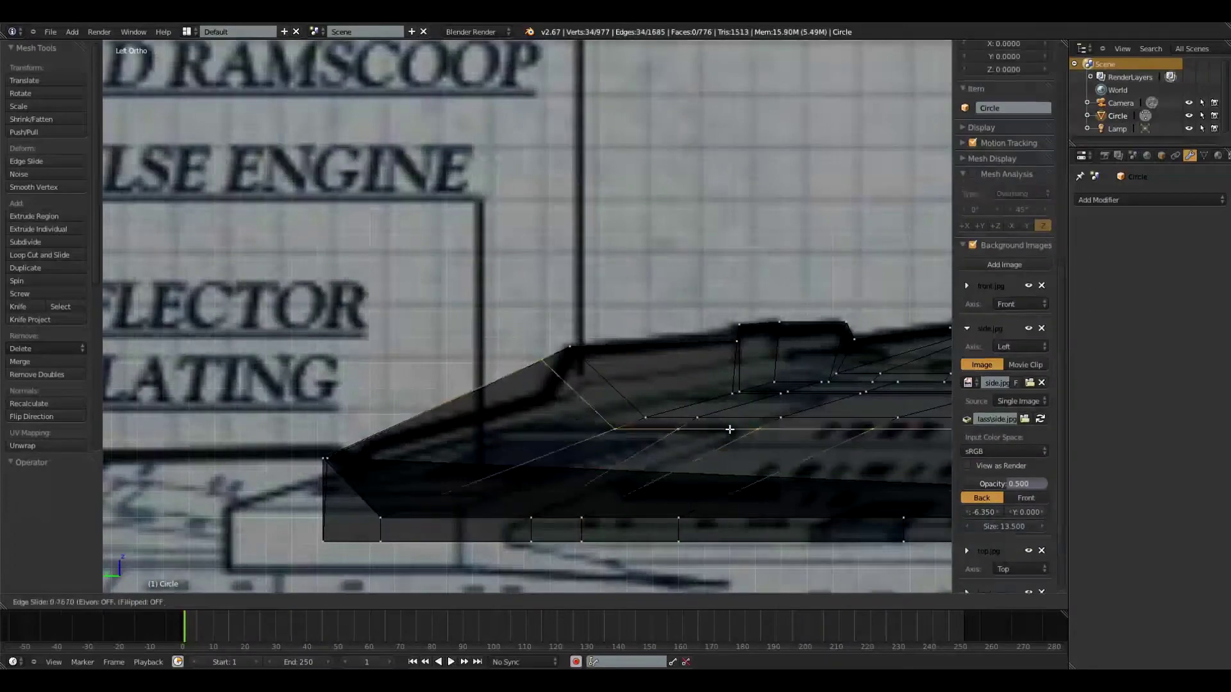
# Slide a new edge loop along the saucer's aft slope, below the shuttle-bay step.
pyautogui.rightClick(443, 400)
pyautogui.press('e')
pyautogui.click(436, 403)
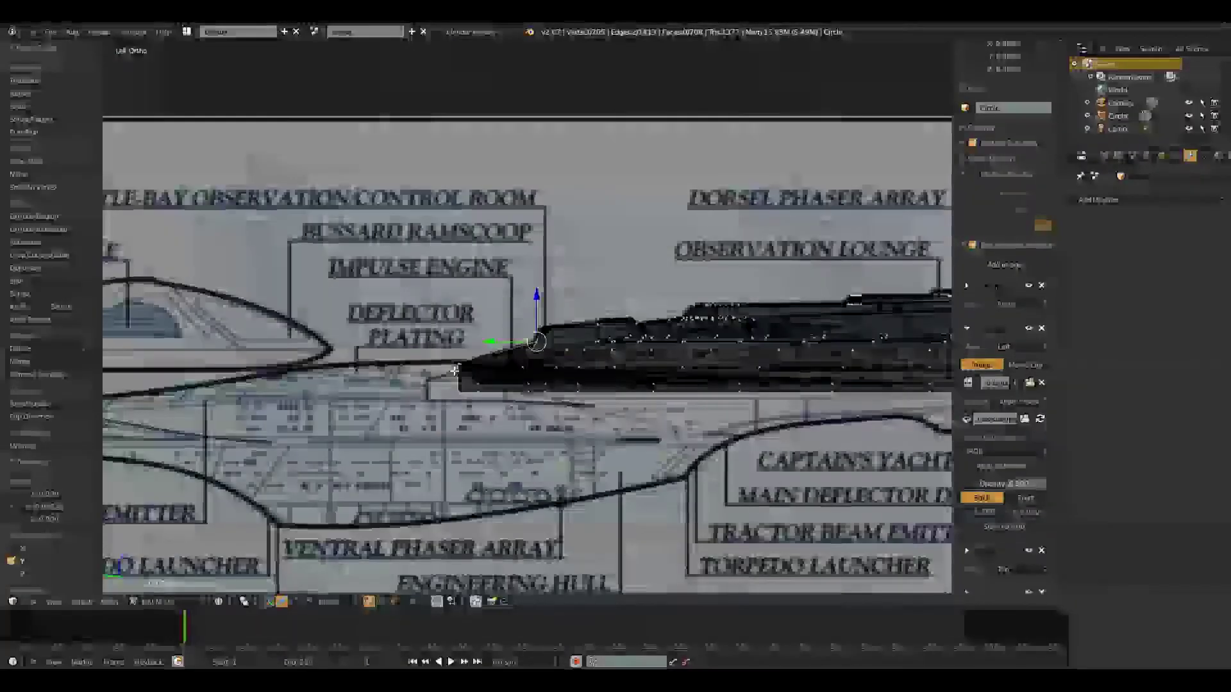
# Try moving the saucer's aft rim vertices along Z in the left view, then undo the move.
pyautogui.scroll(5, 454, 370)
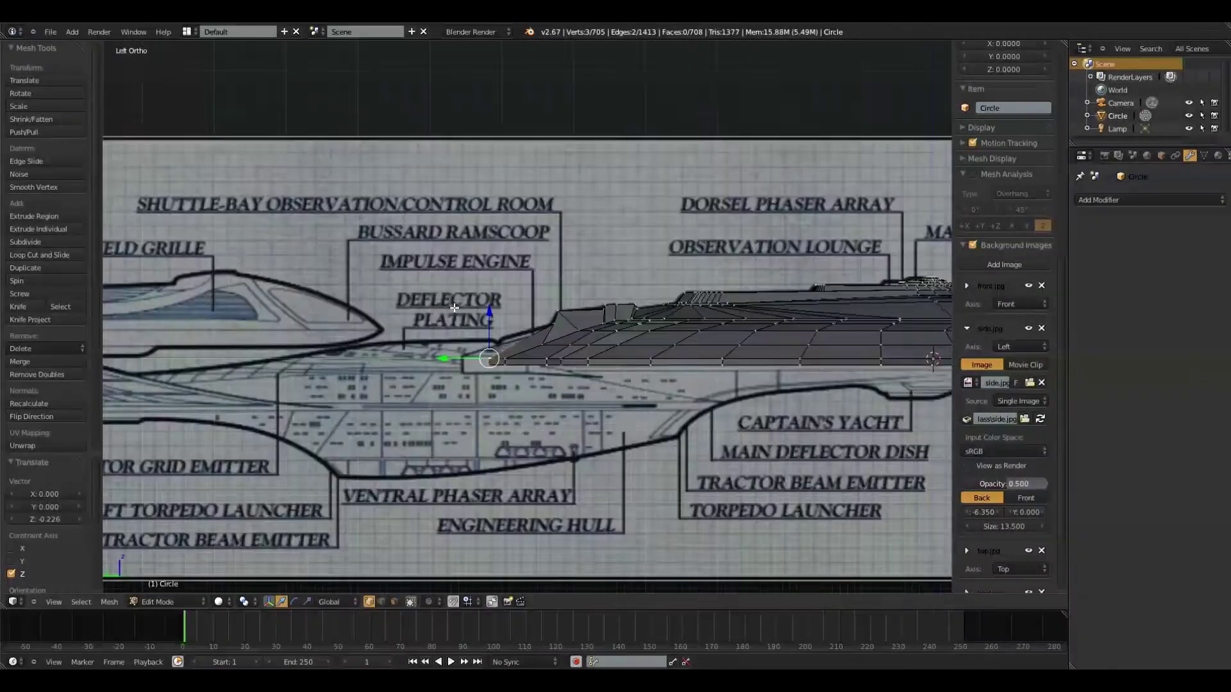
pyautogui.scroll(4, 449, 359)
pyautogui.press('g')
pyautogui.press('z')
pyautogui.click(261, 485)
pyautogui.hotkey('ctrl', 'z')
# Extend the saucer's aft rim vertices along Y and raise the upper ones 0.05521 along Z.
pyautogui.press('z')
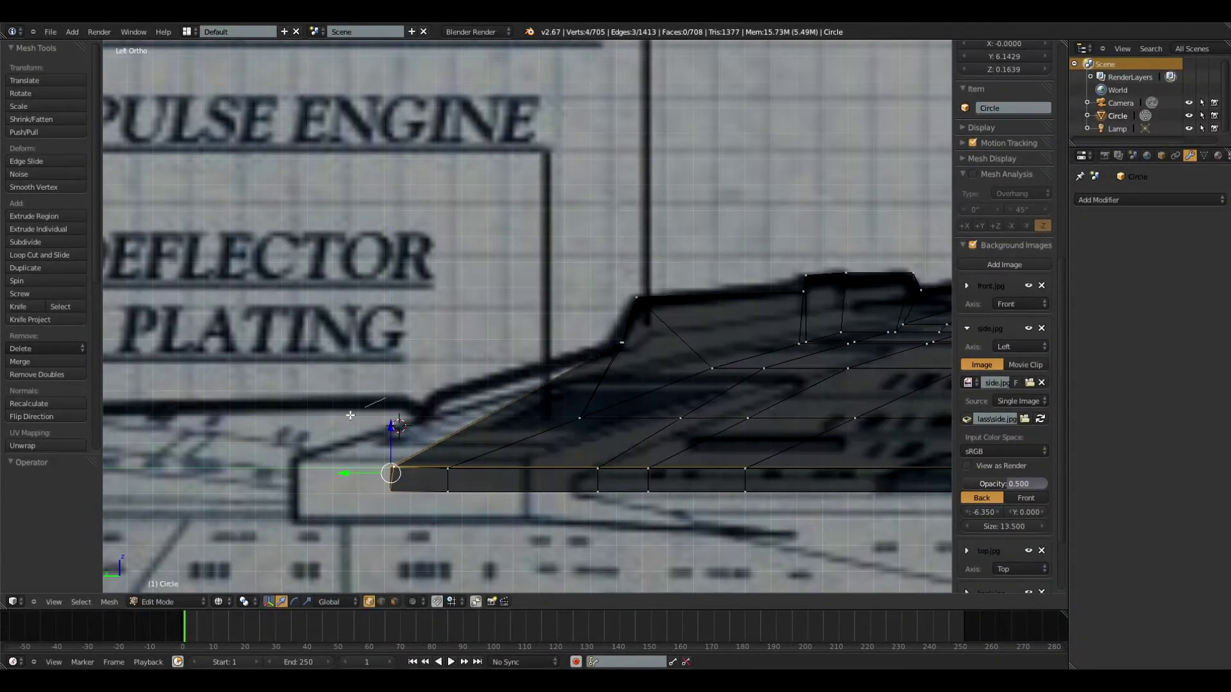
pyautogui.moveTo(341, 478); pyautogui.dragTo(302, 467)
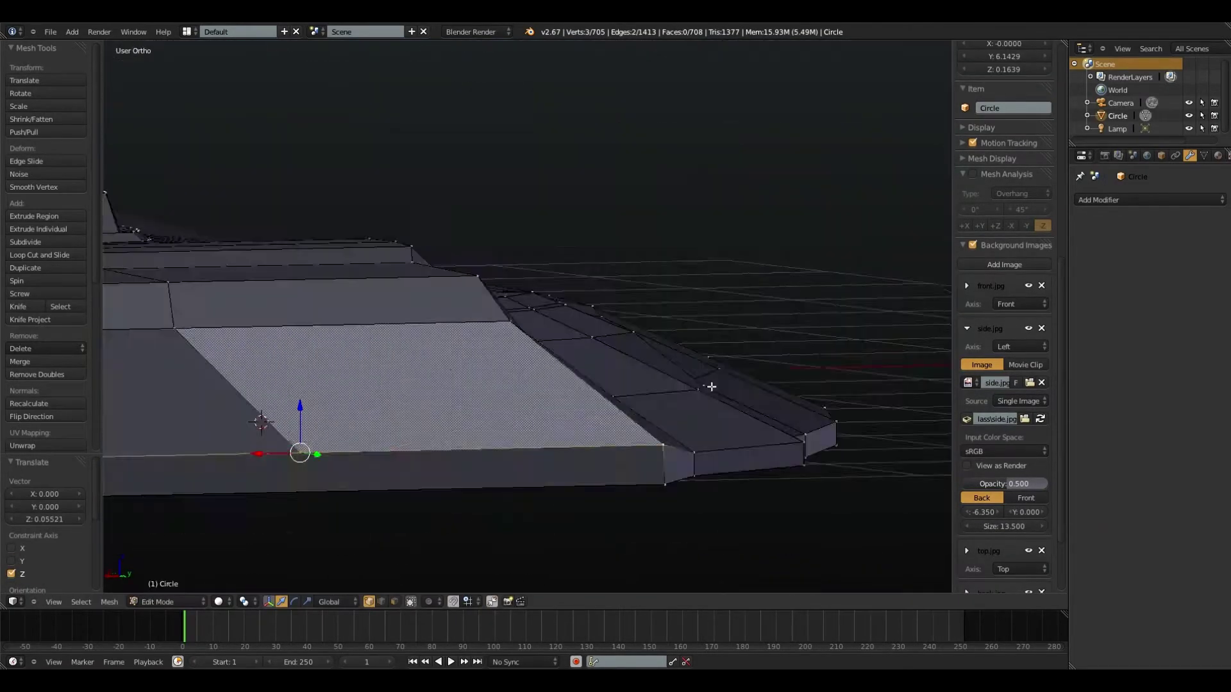
pyautogui.scroll(-6, 564, 391)
pyautogui.moveTo(711, 386); pyautogui.dragTo(519, 423, button='middle')
pyautogui.scroll(8, 489, 401)
pyautogui.scroll(-5, 489, 401)
pyautogui.press('KP_7')
pyautogui.scroll(5, 305, 126)
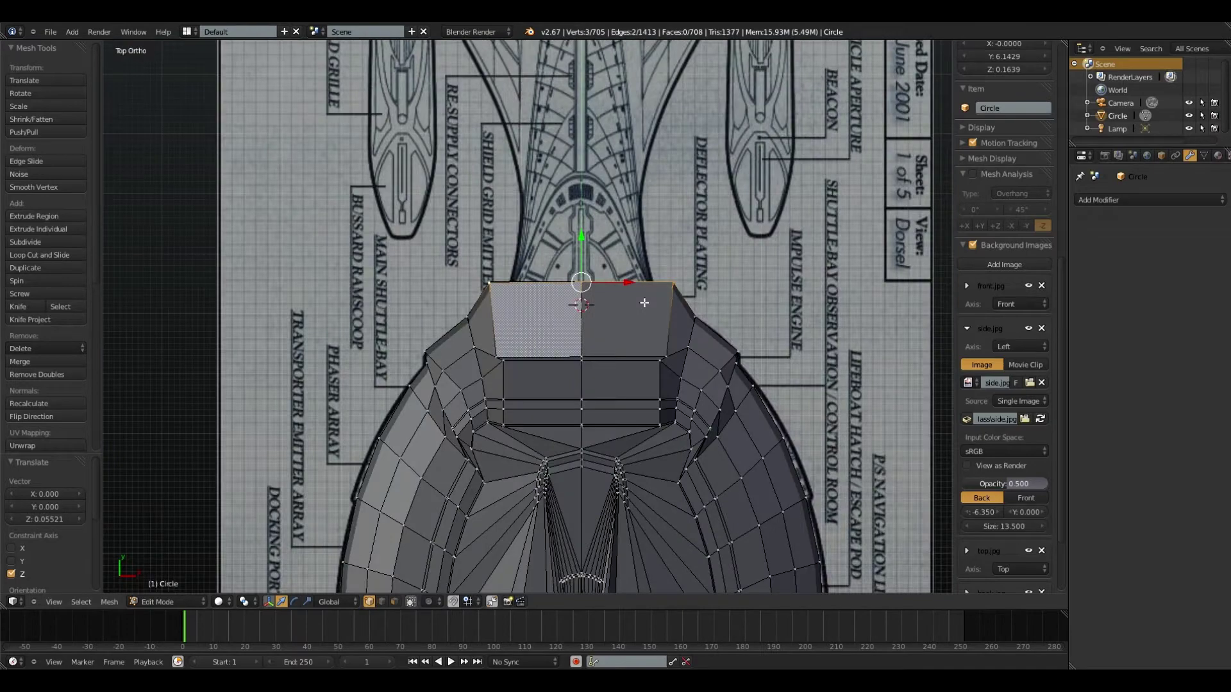
# Select the saucer's aft shuttle-bay section in wireframe and narrow it along X to match the top blueprint.
pyautogui.moveTo(388, 380)
pyautogui.keyDown('ctrl'); pyautogui.mouseDown()
pyautogui.moveTo(837, 415)
pyautogui.moveTo(760, 52)
pyautogui.moveTo(385, 45)
pyautogui.mouseUp(); pyautogui.keyUp('ctrl')
pyautogui.press('z')
pyautogui.keyDown('ctrl'); pyautogui.moveTo(314, 51); pyautogui.dragTo(296, 107); pyautogui.keyUp('ctrl')
pyautogui.keyDown('ctrl'); pyautogui.moveTo(406, 423); pyautogui.dragTo(402, 417); pyautogui.keyUp('ctrl')
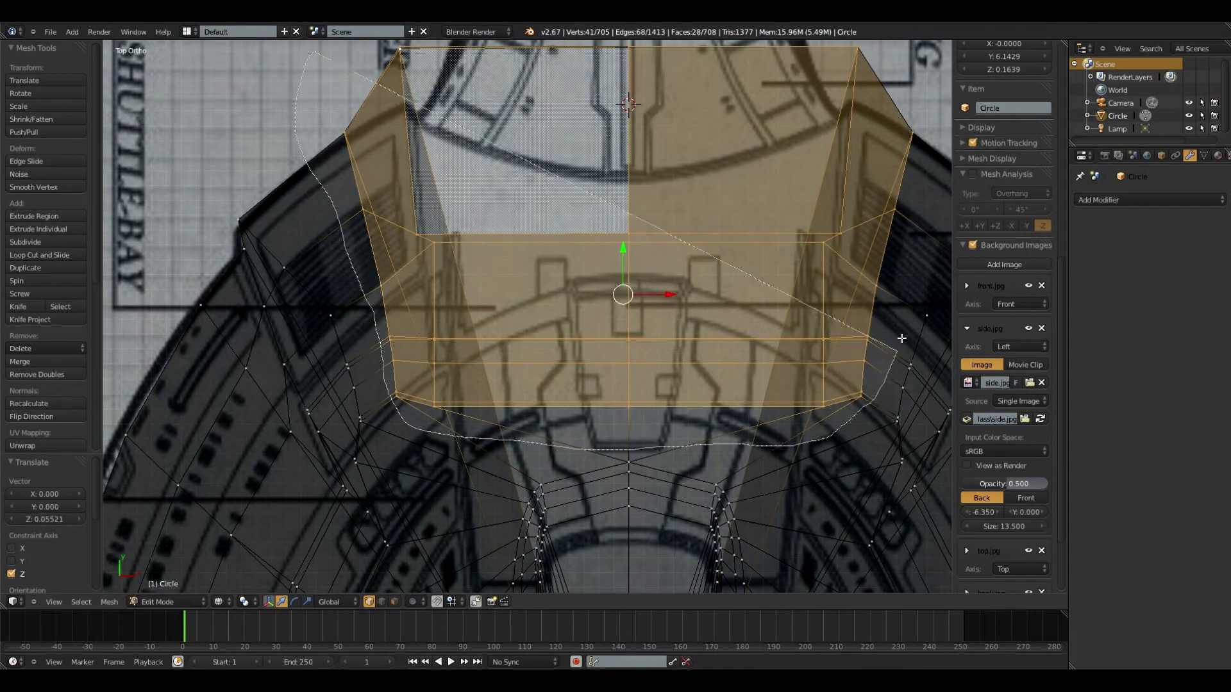
pyautogui.press('s')
pyautogui.press('x')
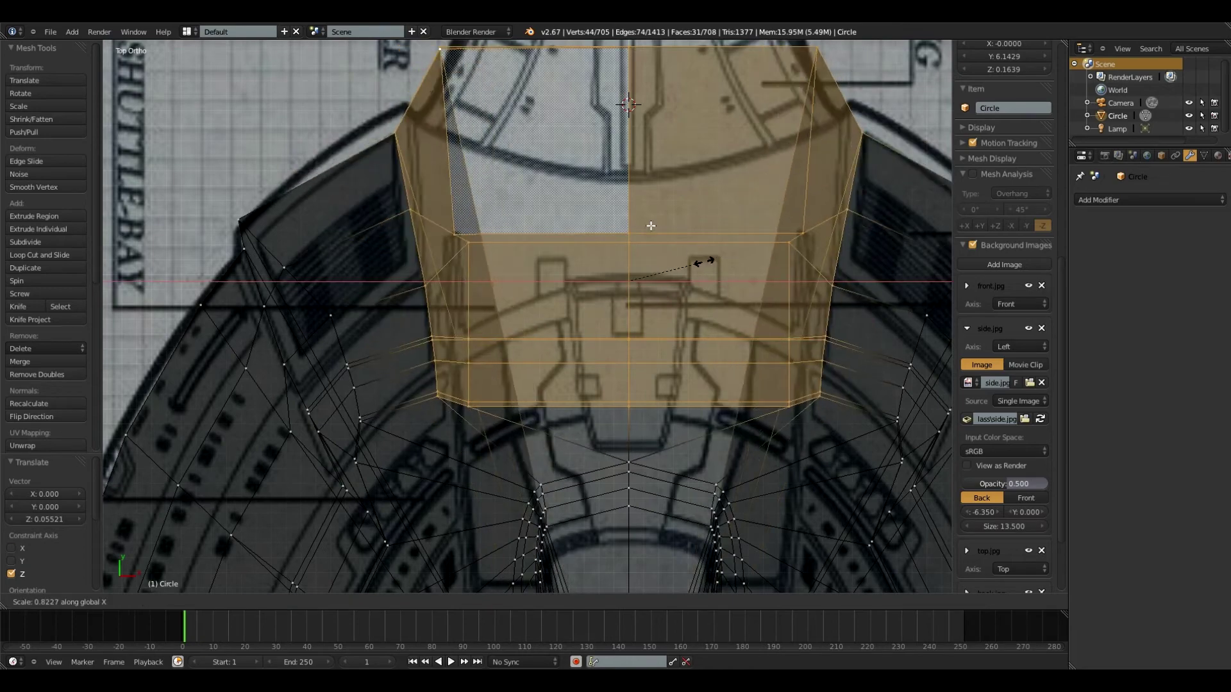
pyautogui.click(648, 225)
# Fine-tune the aft section's scale along Y and X against the top blueprint, returning to solid shading.
pyautogui.press('s')
pyautogui.press('y')
pyautogui.press('s')
pyautogui.press('x')
pyautogui.click(801, 282)
pyautogui.click(725, 215)
pyautogui.press('z')
# Examine the narrowed aft section and the saucer's side profile from several angles.
pyautogui.moveTo(648, 276); pyautogui.dragTo(766, 156, button='middle')
pyautogui.scroll(-6, 766, 157)
pyautogui.press('Tab')
pyautogui.moveTo(767, 263)
pyautogui.mouseDown(button='middle')
pyautogui.moveTo(432, 292)
pyautogui.moveTo(423, 253)
pyautogui.moveTo(521, 185)
pyautogui.moveTo(324, 310)
pyautogui.moveTo(530, 242)
pyautogui.moveTo(371, 284)
pyautogui.moveTo(693, 474)
pyautogui.mouseUp(button='middle')
pyautogui.moveTo(657, 373); pyautogui.dragTo(703, 387, button='middle')
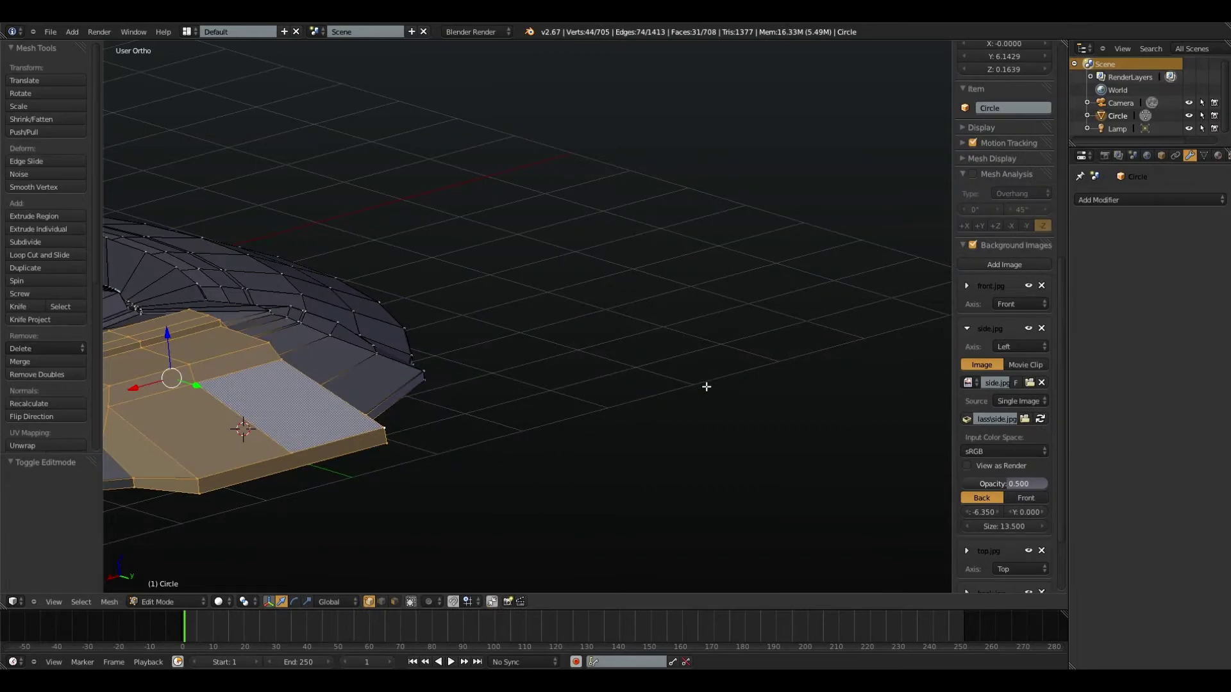
pyautogui.press('ctrl+KP_3')
pyautogui.scroll(-6, 736, 302)
pyautogui.scroll(6, 731, 295)
pyautogui.press('z')
pyautogui.keyDown('shift'); pyautogui.moveTo(814, 302); pyautogui.dragTo(598, 323, button='middle'); pyautogui.keyUp('shift')
pyautogui.moveTo(598, 323)
pyautogui.mouseDown(button='middle')
pyautogui.moveTo(571, 319)
pyautogui.moveTo(620, 298)
pyautogui.mouseUp(button='middle')
# Select the complete edge loop around the saucer's lower rim.
pyautogui.press('z')
pyautogui.scroll(6, 387, 258)
pyautogui.rightClick(228, 173)
pyautogui.keyDown('alt'); pyautogui.rightClick(357, 150); pyautogui.keyUp('alt')
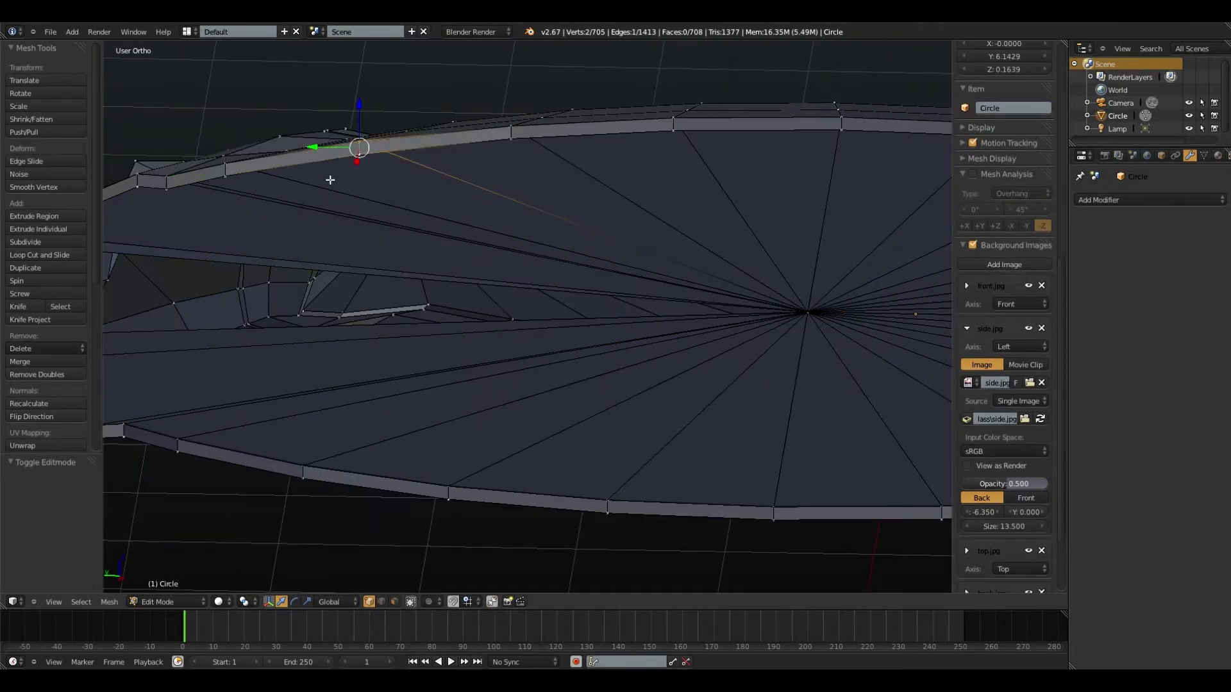
pyautogui.scroll(-3, 329, 179)
pyautogui.keyDown('alt'); pyautogui.rightClick(365, 224); pyautogui.keyUp('alt')
pyautogui.moveTo(365, 218); pyautogui.dragTo(403, 195, button='middle')
pyautogui.moveTo(586, 257); pyautogui.dragTo(530, 272, button='middle')
pyautogui.press('e')
pyautogui.press('Escape')
pyautogui.press('s')
pyautogui.rightClick(729, 284)
pyautogui.keyDown('shift'); pyautogui.moveTo(755, 271); pyautogui.dragTo(698, 282, button='middle'); pyautogui.keyUp('shift')
pyautogui.press('f')
pyautogui.moveTo(698, 282); pyautogui.dragTo(573, 282, button='middle')
pyautogui.scroll(-1, 687, 224)
pyautogui.press('g')
pyautogui.press('z')
pyautogui.scroll(3, 644, 324)
pyautogui.press('g')
pyautogui.press('z')
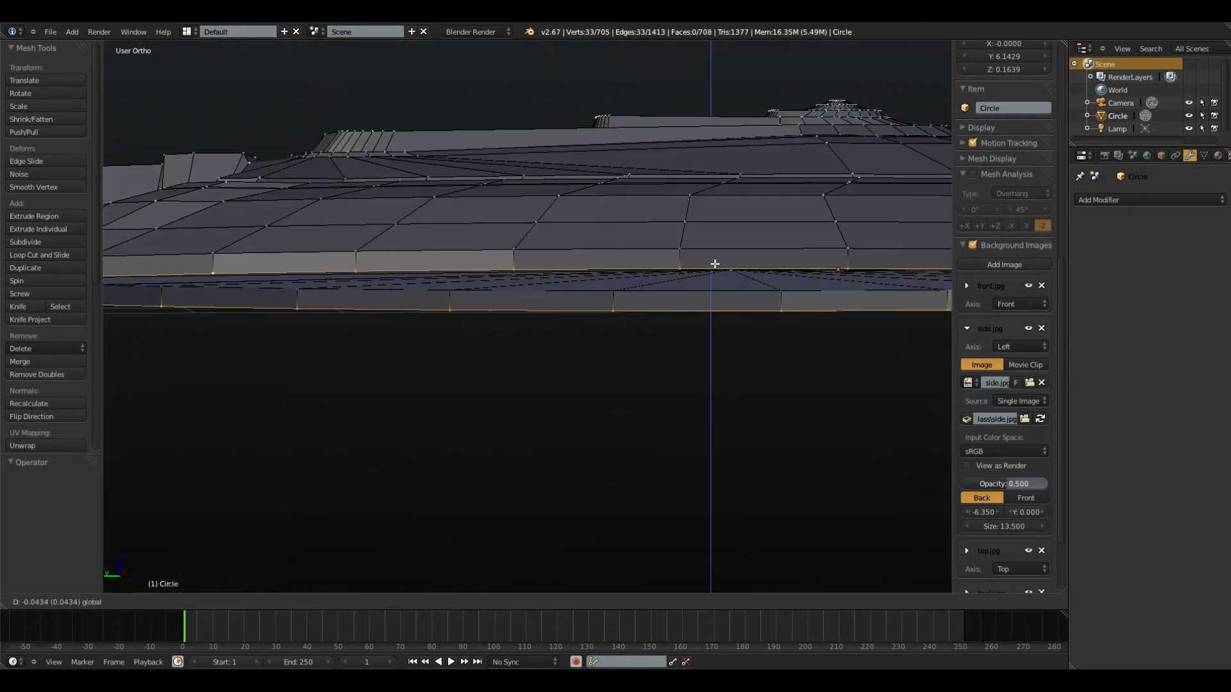
pyautogui.rightClick(731, 275)
pyautogui.keyDown('shift'); pyautogui.moveTo(737, 282); pyautogui.dragTo(643, 267, button='middle'); pyautogui.keyUp('shift')
pyautogui.scroll(-5, 638, 275)
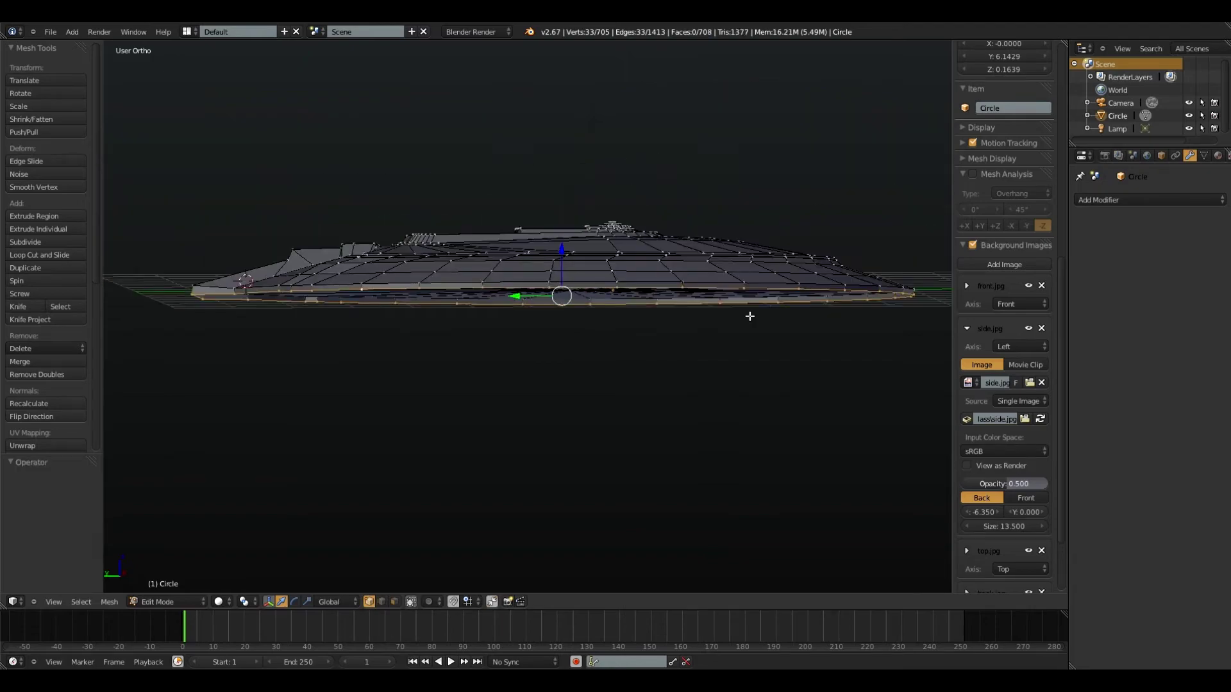
# Extrude the saucer's lower rim loop in the left view and move it -0.06243 along Z.
pyautogui.press('ctrl+KP_3')
pyautogui.scroll(5, 838, 308)
pyautogui.scroll(-6, 837, 307)
pyautogui.scroll(4, 382, 317)
pyautogui.moveTo(343, 329)
pyautogui.keyDown('shift'); pyautogui.mouseDown(button='middle')
pyautogui.moveTo(382, 317)
pyautogui.moveTo(347, 340)
pyautogui.mouseUp(button='middle'); pyautogui.keyUp('shift')
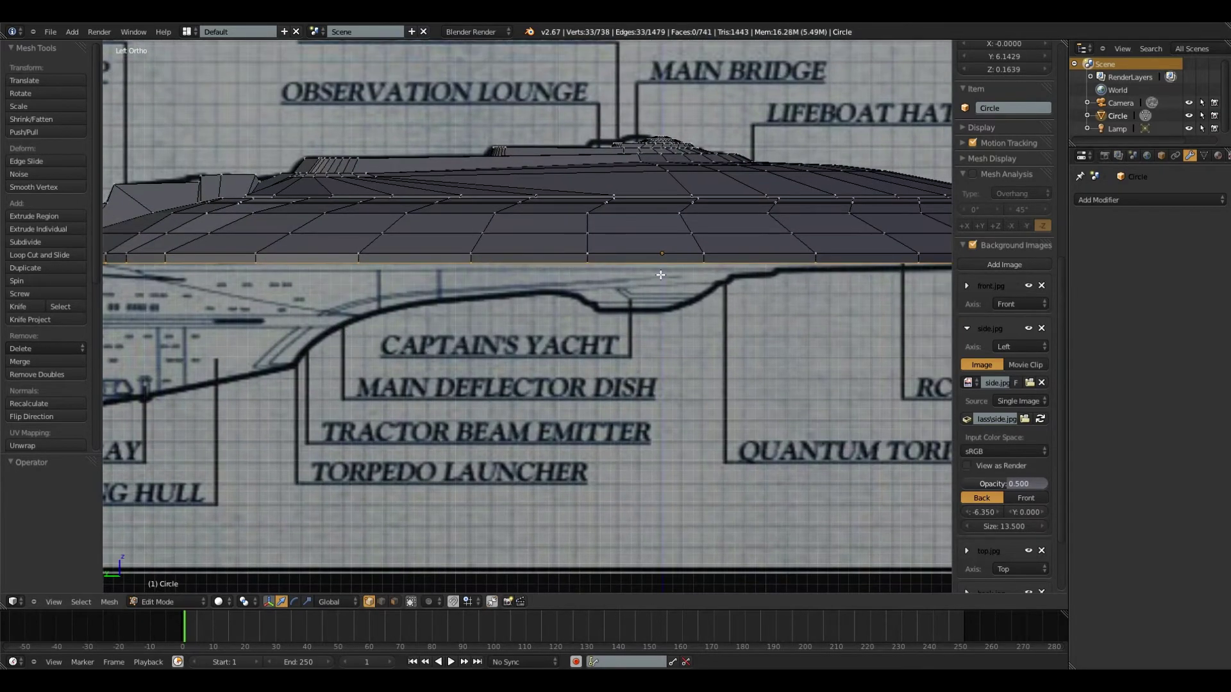
pyautogui.click(574, 230)
pyautogui.keyDown('shift'); pyautogui.moveTo(574, 231); pyautogui.dragTo(358, 212, button='middle'); pyautogui.keyUp('shift')
pyautogui.press('z')
pyautogui.press('s')
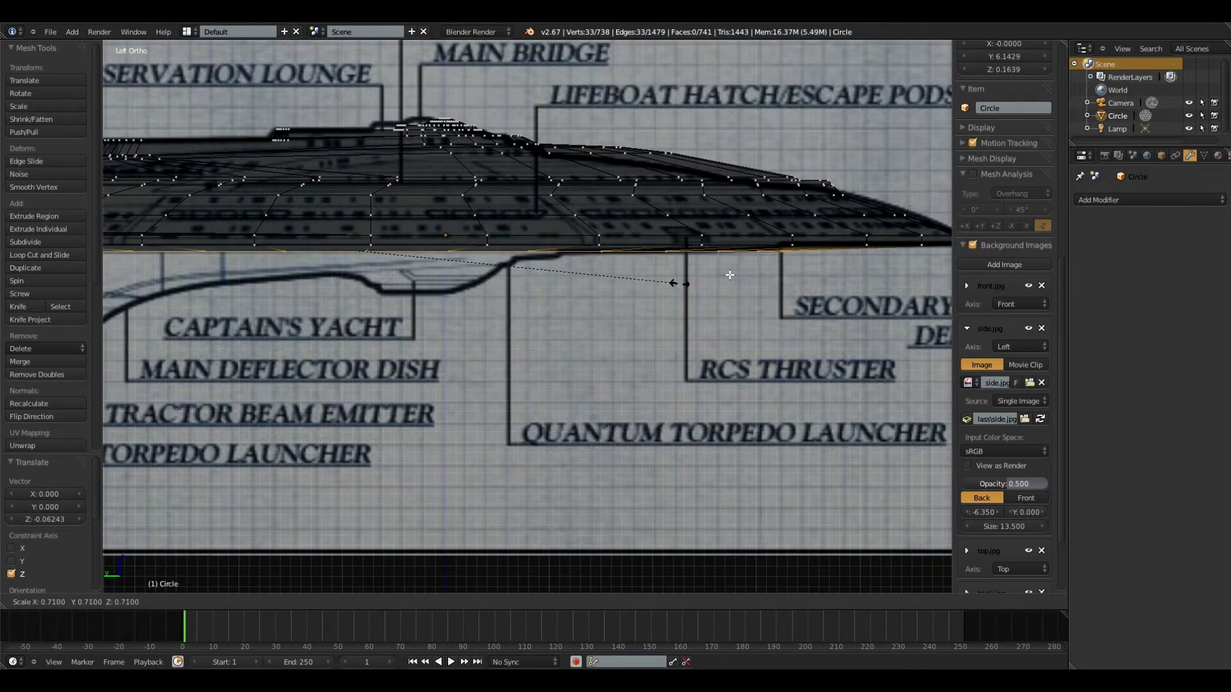
pyautogui.keyDown('shift'); pyautogui.moveTo(729, 275); pyautogui.dragTo(724, 269, button='middle'); pyautogui.keyUp('shift')
pyautogui.scroll(2, 814, 296)
pyautogui.press('z')
# Open the bottom.jpg background settings in the bottom view and reload the image.
pyautogui.moveTo(805, 296)
pyautogui.mouseDown(button='middle')
pyautogui.moveTo(695, 256)
pyautogui.moveTo(577, 64)
pyautogui.mouseUp(button='middle')
pyautogui.press('ctrl+KP_7')
pyautogui.scroll(-10, 541, 269)
pyautogui.scroll(4, 541, 269)
pyautogui.click(966, 174)
pyautogui.click(965, 190)
pyautogui.scroll(-1, 796, 264)
pyautogui.scroll(1, 947, 198)
pyautogui.click(968, 189)
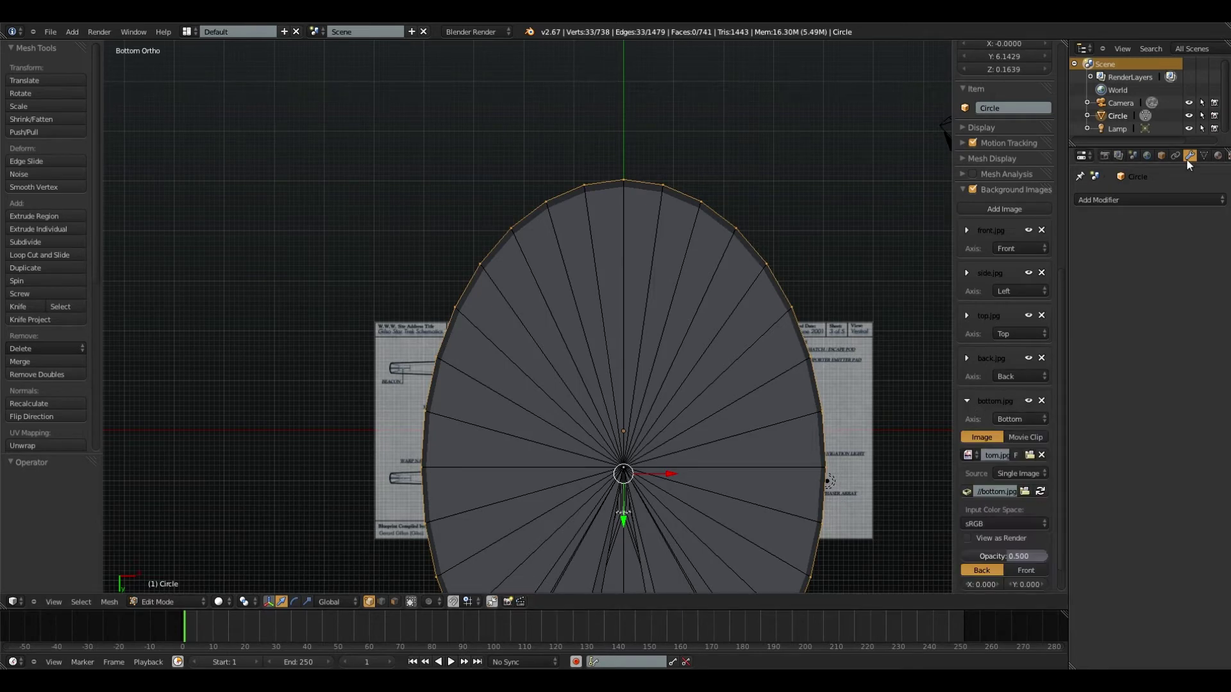
pyautogui.click(1042, 492)
pyautogui.scroll(-6, 943, 443)
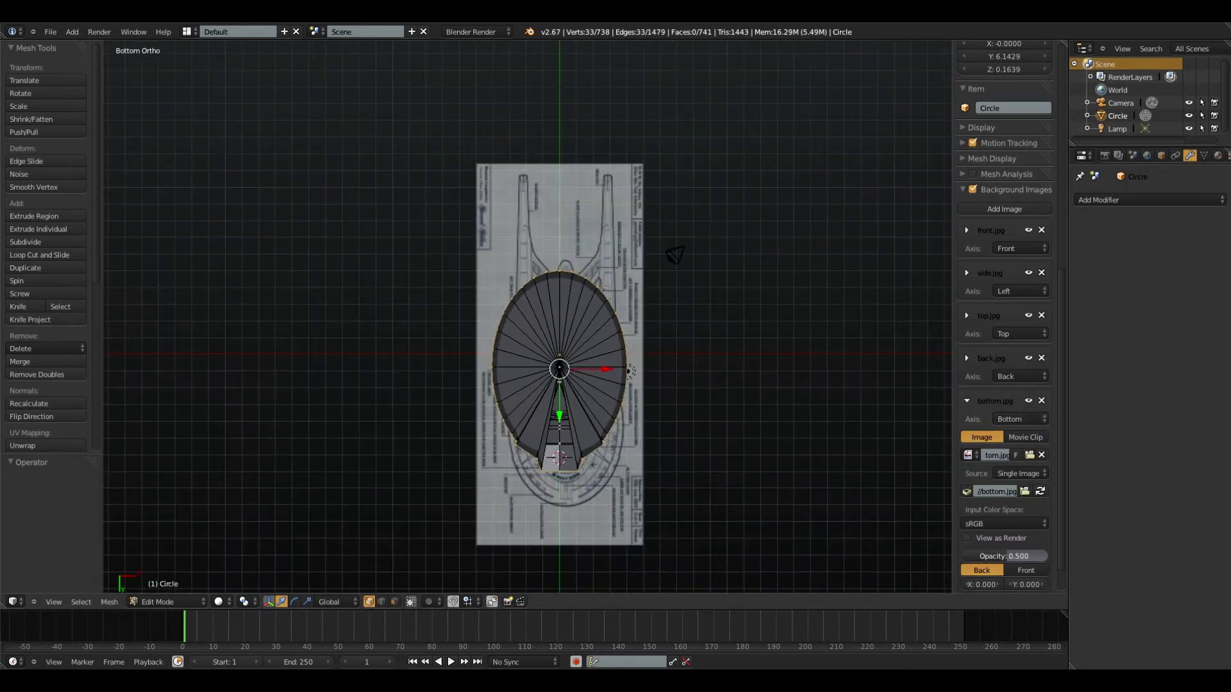
# Reload the bottom.jpg blueprint once more and show the mesh in wireframe.
pyautogui.click(1040, 490)
pyautogui.scroll(4, 656, 283)
pyautogui.keyDown('shift'); pyautogui.moveTo(656, 283); pyautogui.dragTo(657, 240, button='middle'); pyautogui.keyUp('shift')
pyautogui.press('z')
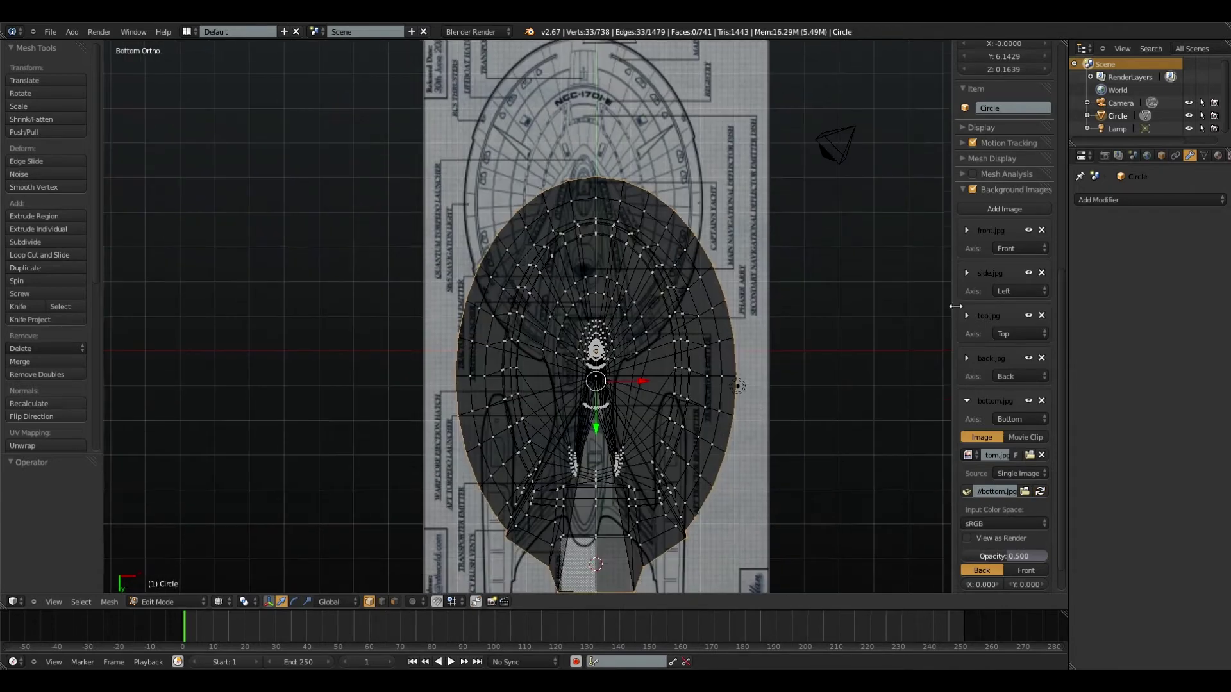
# Set the bottom.jpg background size to 5.98, using the top.jpg settings as reference.
pyautogui.click(967, 315)
pyautogui.scroll(-8, 1026, 513)
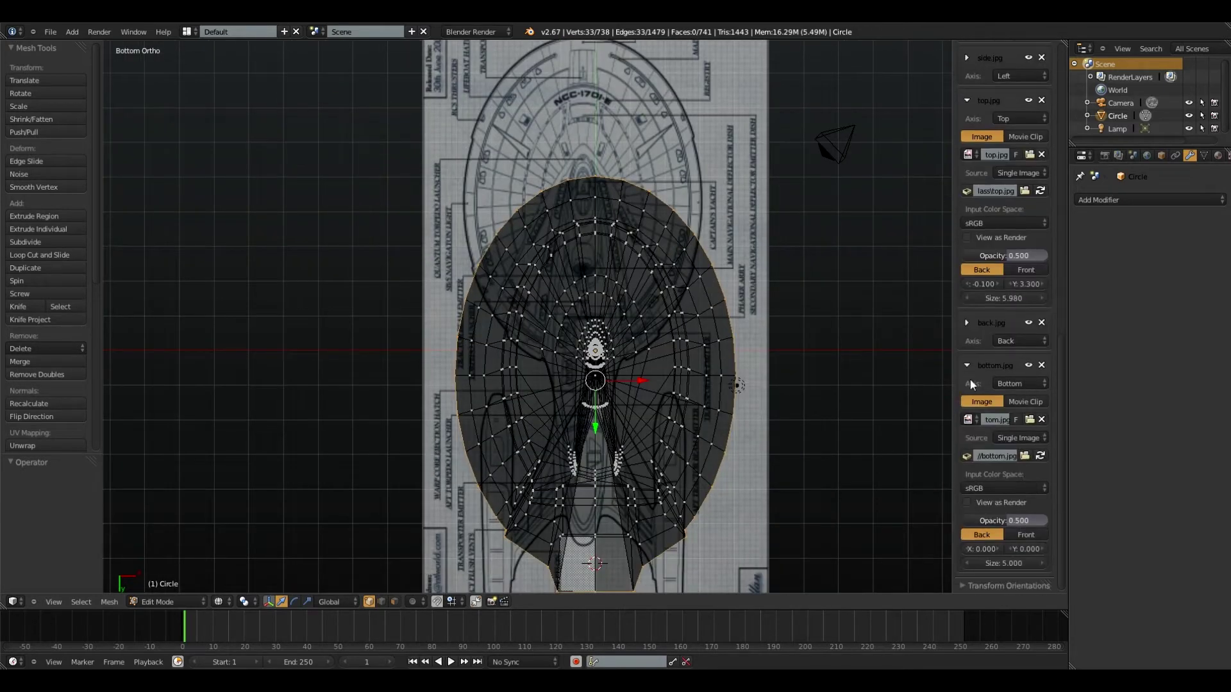
pyautogui.moveTo(1012, 562); pyautogui.dragTo(1019, 562)
pyautogui.write('5.98')
pyautogui.press('Return')
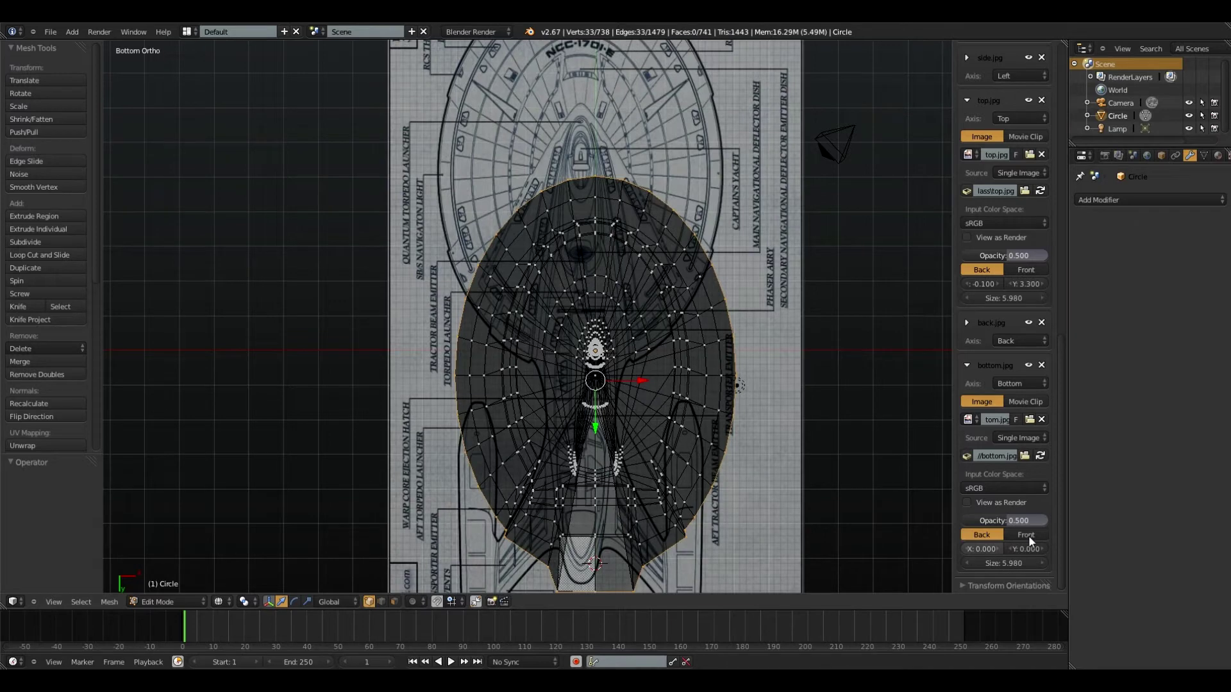
pyautogui.press('Return')
# Adjust the bottom blueprint's X offset to a rough value of 0.400.
pyautogui.moveTo(989, 549)
pyautogui.mouseDown()
pyautogui.moveTo(1040, 550)
pyautogui.moveTo(973, 549)
pyautogui.mouseUp()
pyautogui.click(972, 549)
pyautogui.click(972, 549)
pyautogui.click(998, 550)
pyautogui.click(997, 551)
pyautogui.click(998, 551)
pyautogui.click(997, 550)
pyautogui.scroll(4, 719, 267)
pyautogui.keyDown('shift'); pyautogui.moveTo(719, 267); pyautogui.dragTo(685, 489, button='middle'); pyautogui.keyUp('shift')
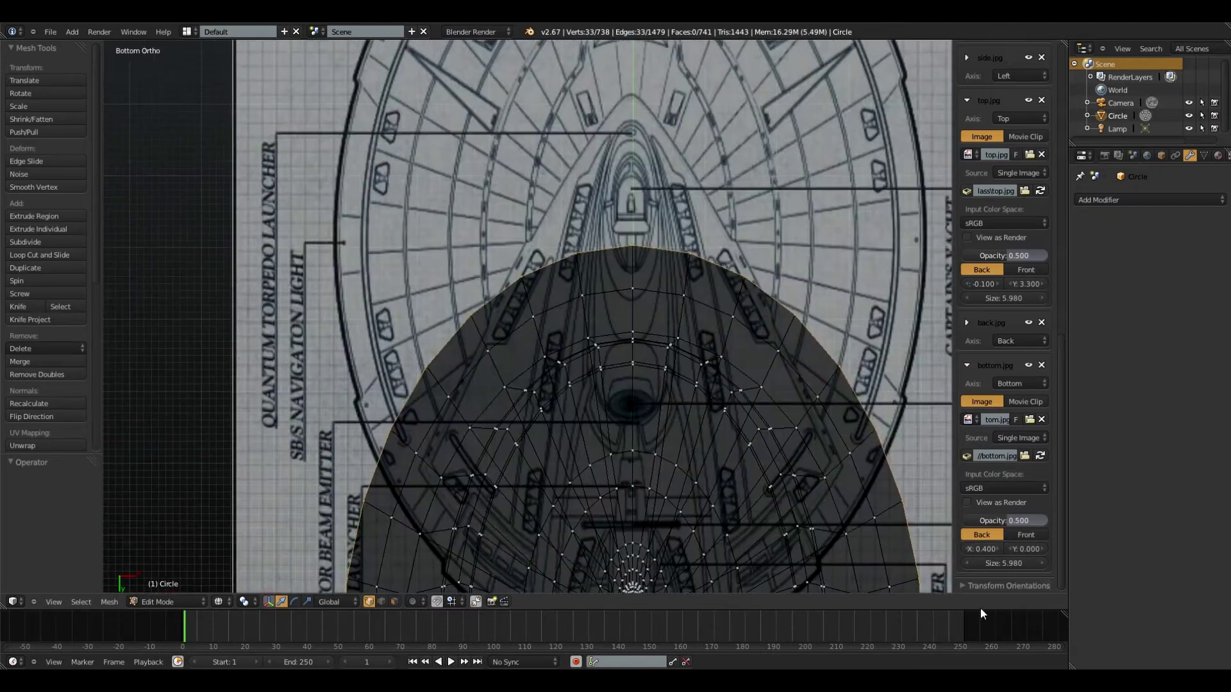
# Set the bottom blueprint's X offset to 0.43 so it centres on the saucer.
pyautogui.click(987, 549)
pyautogui.write('0.45')
pyautogui.press('Return')
pyautogui.press('BackSpace')
pyautogui.write('3')
pyautogui.press('Return')
# Set the bottom blueprint's Y offset to -2.55 so its saucer outline lines up with the mesh.
pyautogui.moveTo(1015, 548); pyautogui.dragTo(1002, 548)
pyautogui.keyDown('shift'); pyautogui.moveTo(794, 440); pyautogui.dragTo(763, 164, button='middle'); pyautogui.keyUp('shift')
pyautogui.scroll(9, 714, 354)
pyautogui.keyDown('shift'); pyautogui.moveTo(714, 354); pyautogui.dragTo(478, 326, button='middle'); pyautogui.keyUp('shift')
pyautogui.scroll(-13, 478, 327)
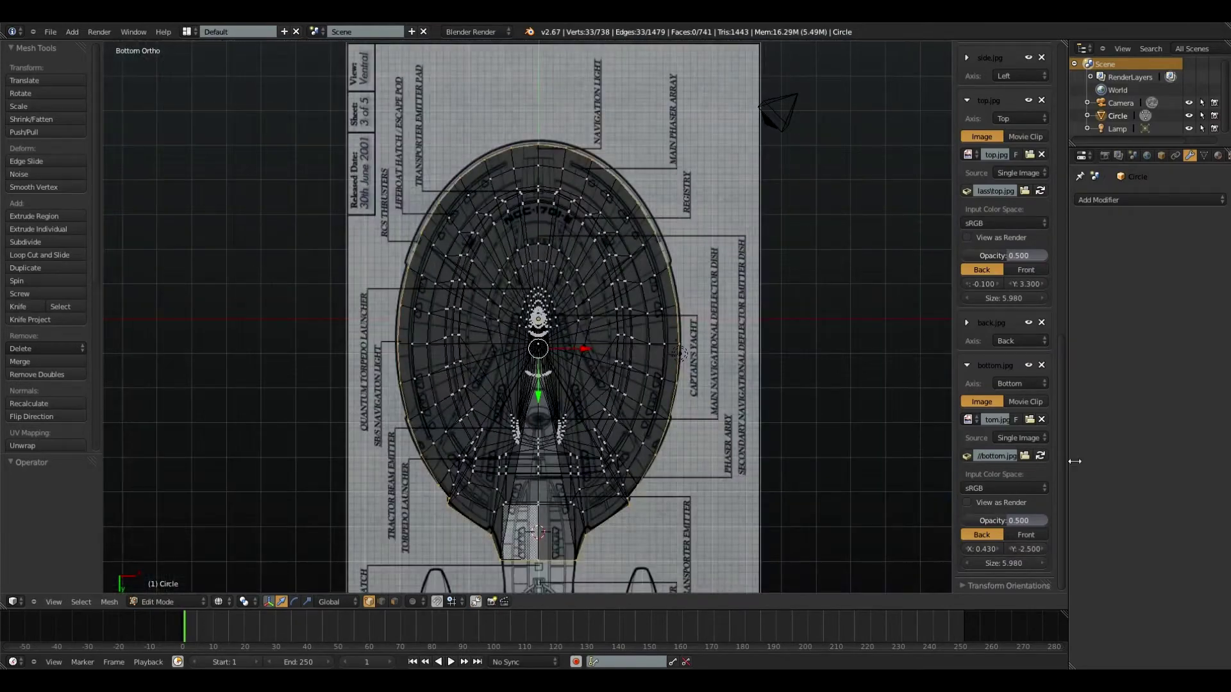
pyautogui.write('5')
pyautogui.press('Return')
pyautogui.scroll(5, 641, 228)
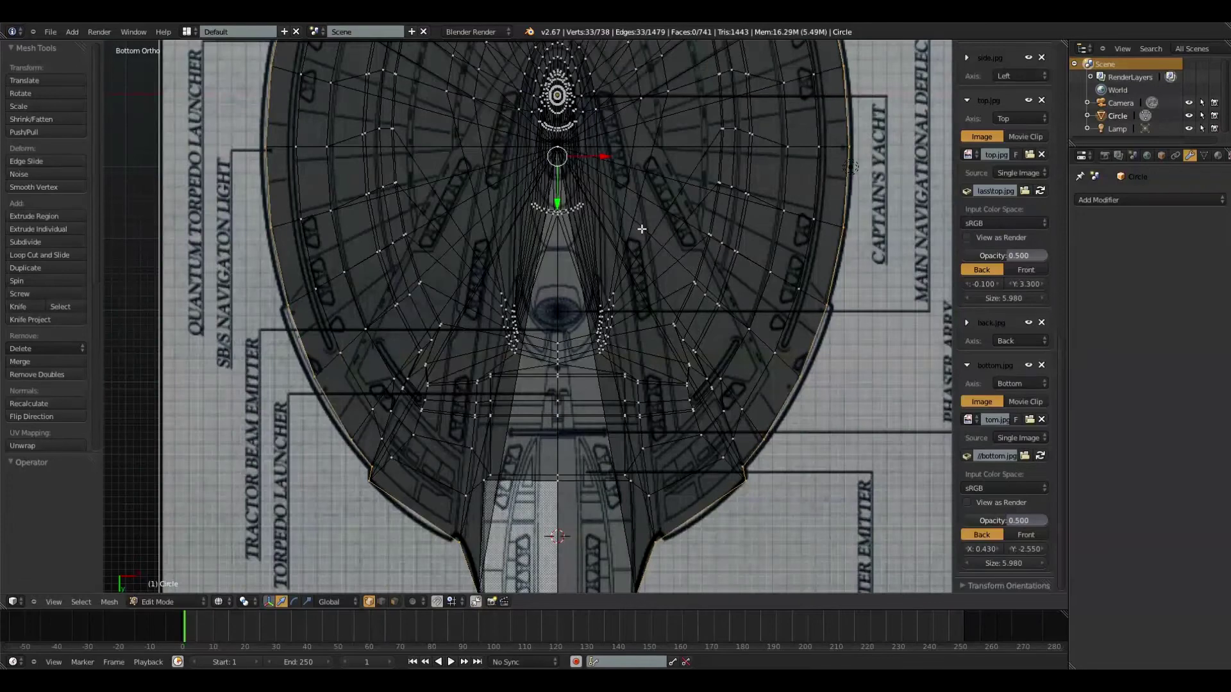
# Shrink the extruded lower loop to the inner ring of the bottom blueprint, scaling it 0.954 along X.
pyautogui.press('z')
pyautogui.keyDown('shift'); pyautogui.moveTo(647, 195); pyautogui.dragTo(616, 438, button='middle'); pyautogui.keyUp('shift')
pyautogui.keyDown('shift'); pyautogui.moveTo(673, 325); pyautogui.dragTo(797, 325, button='middle'); pyautogui.keyUp('shift')
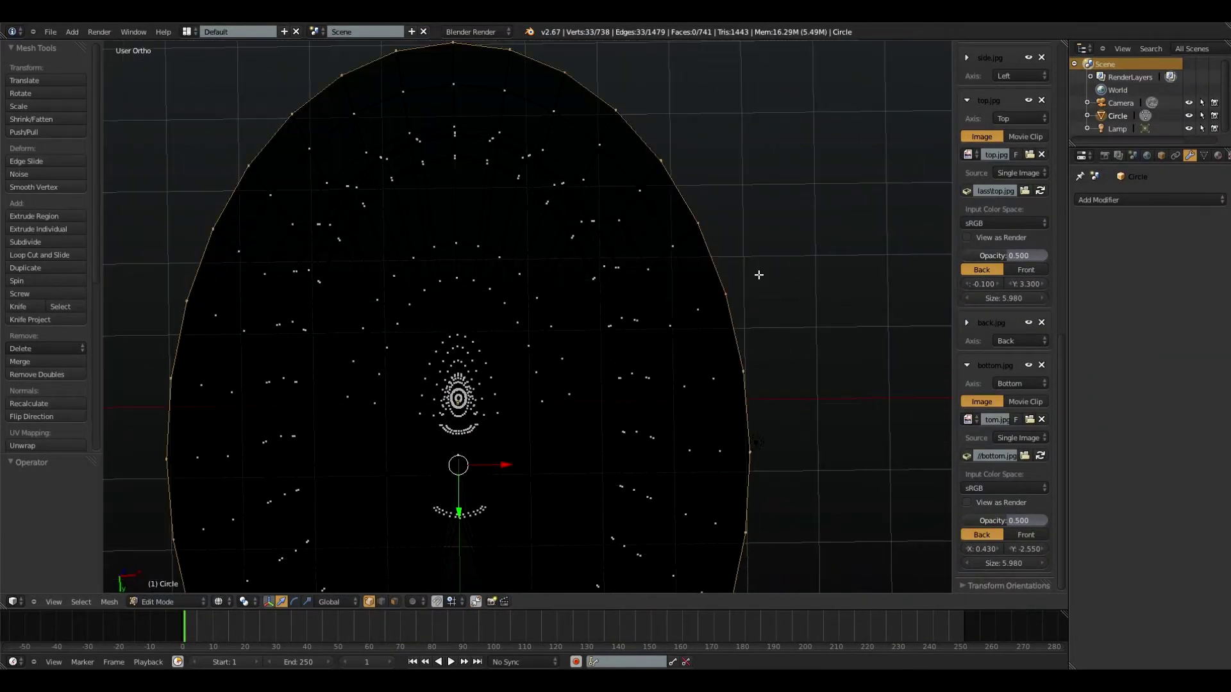
pyautogui.press('ctrl+KP_7')
pyautogui.press('s')
pyautogui.click(623, 348)
pyautogui.moveTo(697, 390)
pyautogui.keyDown('shift'); pyautogui.mouseDown(button='middle')
pyautogui.moveTo(717, 126)
pyautogui.moveTo(700, 367)
pyautogui.mouseUp(button='middle'); pyautogui.keyUp('shift')
pyautogui.press('s')
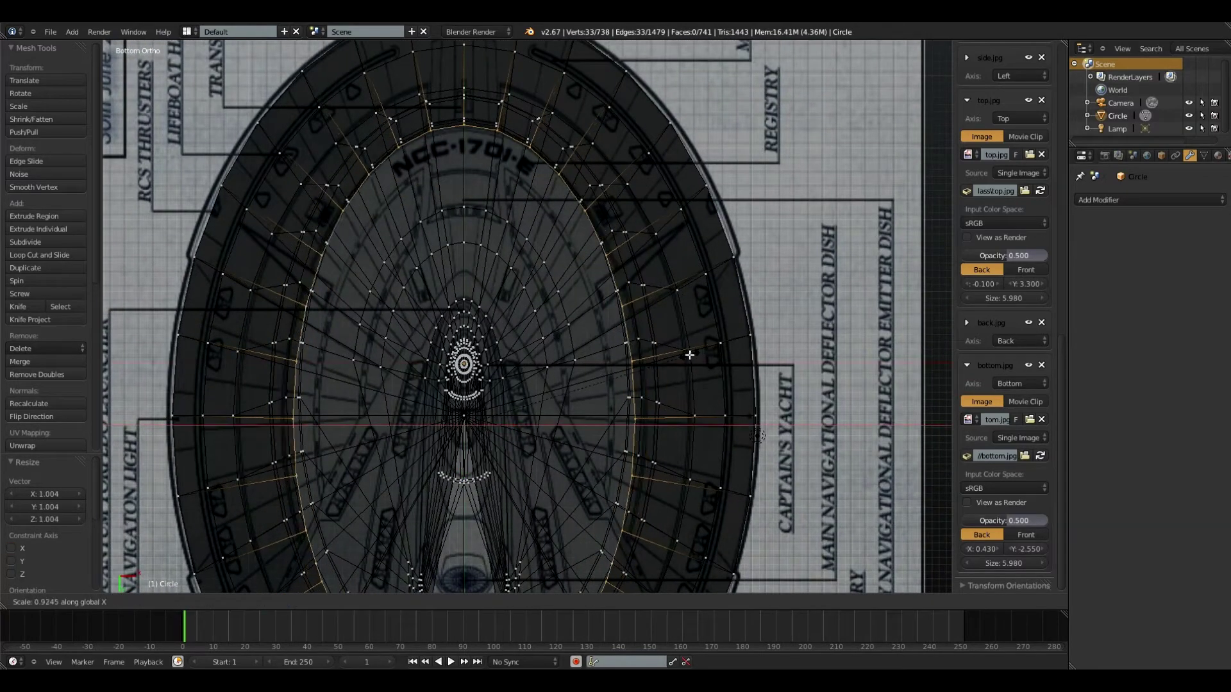
# Extrude the inner underside loop in the left view, scale it to 0.98 and move it 0.006242 along Z.
pyautogui.scroll(-2, 563, 259)
pyautogui.keyDown('shift'); pyautogui.moveTo(563, 259); pyautogui.dragTo(599, 333, button='middle'); pyautogui.keyUp('shift')
pyautogui.press('ctrl+KP_3')
pyautogui.scroll(4, 741, 377)
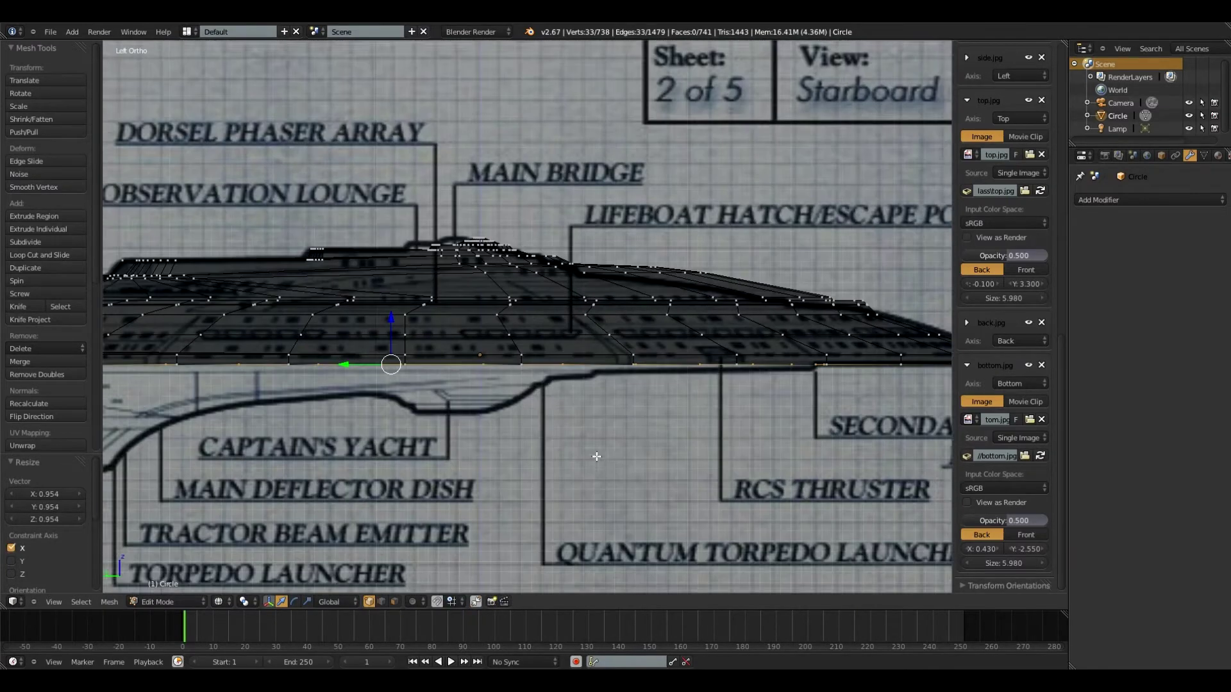
pyautogui.click(765, 386)
pyautogui.keyDown('shift'); pyautogui.moveTo(765, 386); pyautogui.dragTo(907, 382, button='middle'); pyautogui.keyUp('shift')
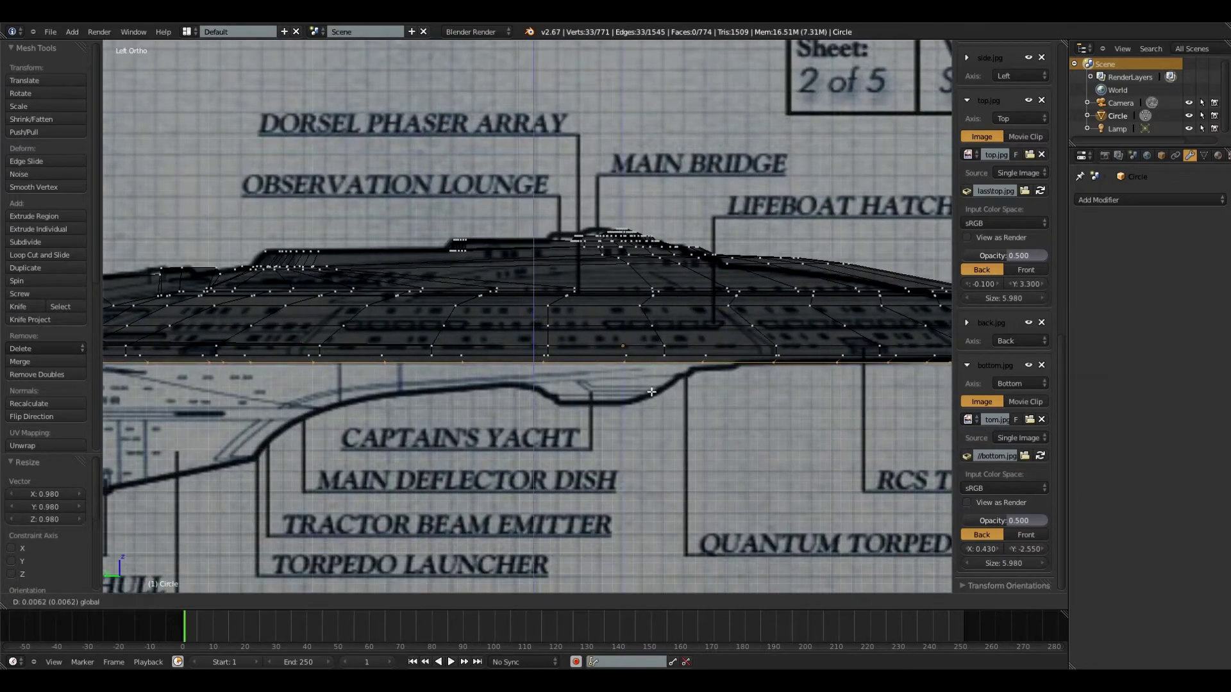
pyautogui.click(651, 392)
# Check the new underside loops against the bottom blueprint and in solid shading.
pyautogui.scroll(-3, 651, 391)
pyautogui.press('ctrl+KP_7')
pyautogui.scroll(2, 532, 280)
pyautogui.keyDown('shift'); pyautogui.moveTo(532, 280); pyautogui.dragTo(581, 135, button='middle'); pyautogui.keyUp('shift')
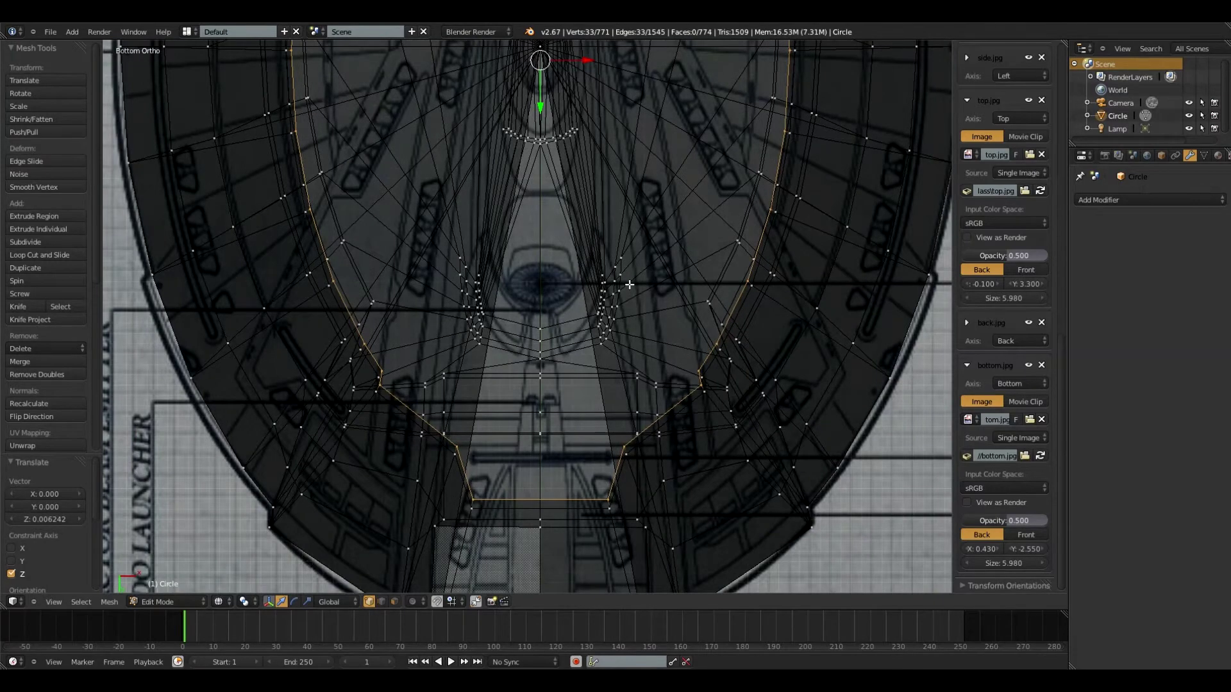
pyautogui.keyDown('shift'); pyautogui.moveTo(629, 284); pyautogui.dragTo(673, 183, button='middle'); pyautogui.keyUp('shift')
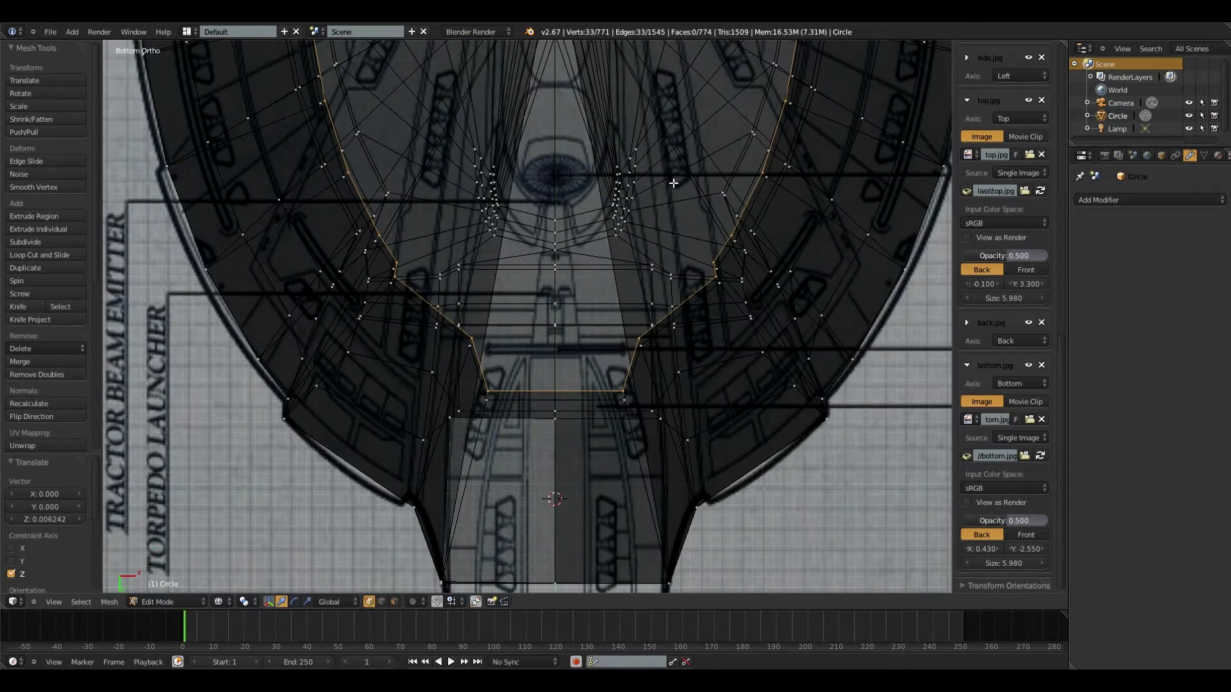
pyautogui.scroll(-4, 673, 182)
pyautogui.moveTo(673, 183)
pyautogui.mouseDown(button='middle')
pyautogui.moveTo(669, 163)
pyautogui.moveTo(637, 374)
pyautogui.moveTo(580, 373)
pyautogui.moveTo(799, 356)
pyautogui.moveTo(583, 307)
pyautogui.moveTo(714, 284)
pyautogui.moveTo(711, 227)
pyautogui.moveTo(686, 237)
pyautogui.mouseUp(button='middle')
pyautogui.scroll(3, 637, 374)
pyautogui.press('z')
pyautogui.press('Tab')
pyautogui.press('Tab')
# Extrude the underside loop again in the left view and scale it inward along the blueprint profile.
pyautogui.press('ctrl+KP_3')
pyautogui.scroll(6, 796, 410)
pyautogui.press('z')
pyautogui.keyDown('shift'); pyautogui.moveTo(796, 410); pyautogui.dragTo(685, 322, button='middle'); pyautogui.keyUp('shift')
pyautogui.press('e')
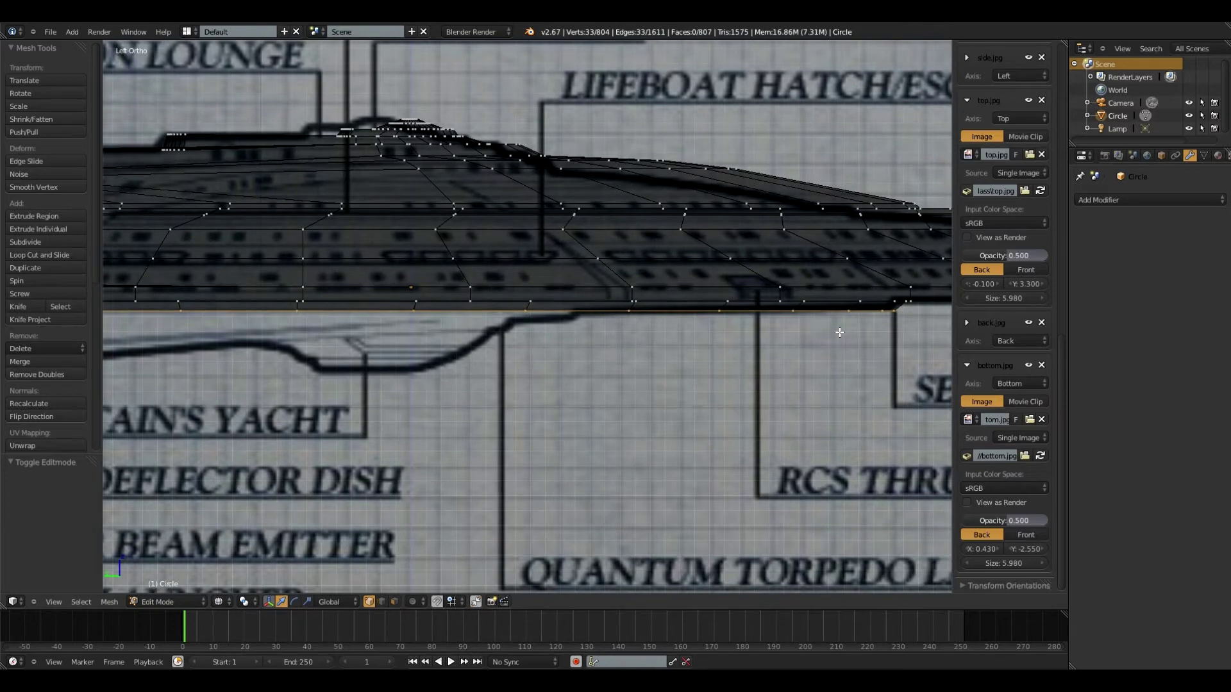
pyautogui.click(587, 346)
# Extrude a further underside loop and move it -0.008669 along Z.
pyautogui.keyDown('shift'); pyautogui.moveTo(588, 346); pyautogui.dragTo(797, 334, button='middle'); pyautogui.keyUp('shift')
pyautogui.press('w')
pyautogui.press('e')
pyautogui.rightClick(816, 366)
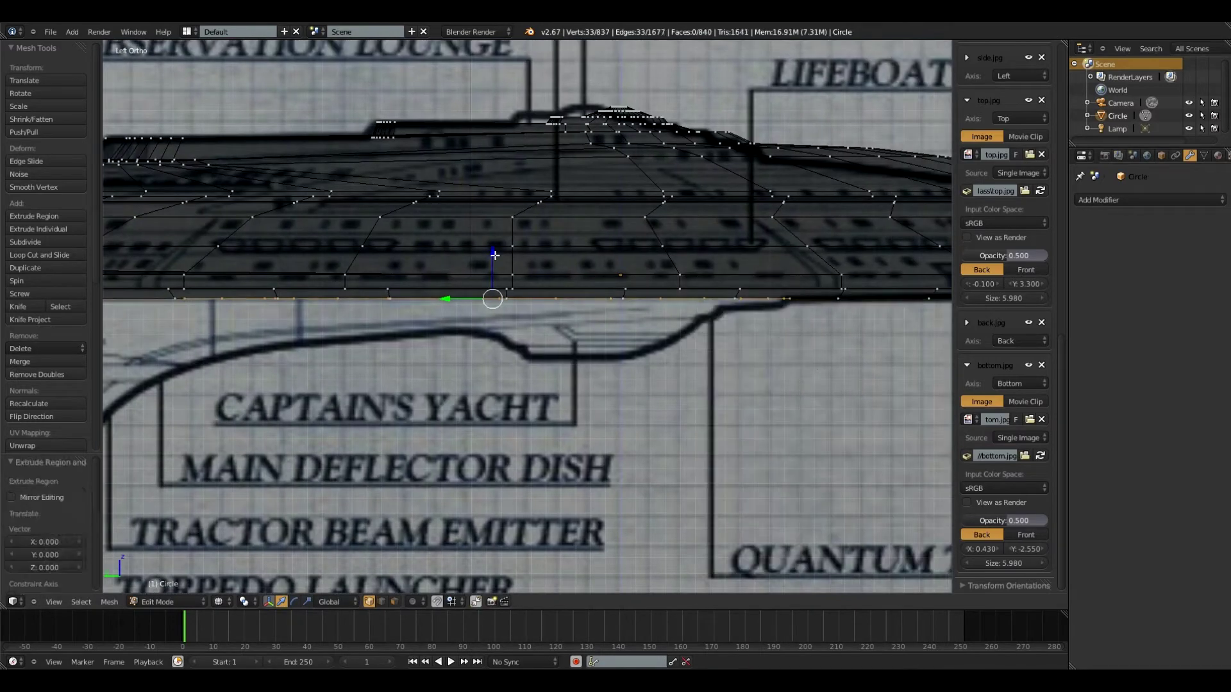
pyautogui.moveTo(493, 261); pyautogui.dragTo(494, 263)
pyautogui.scroll(-3, 666, 411)
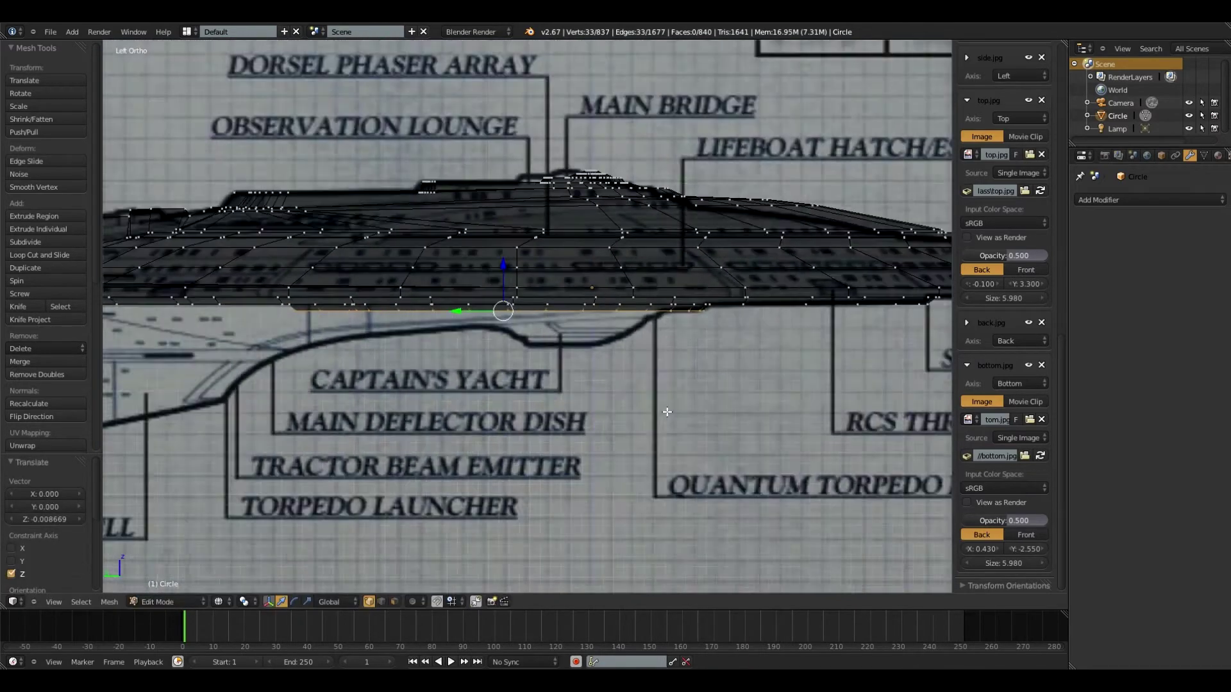
# Scale a newly extruded underside loop inward to the torpedo-launcher edge, and extrude the next one down along Z.
pyautogui.scroll(4, 809, 365)
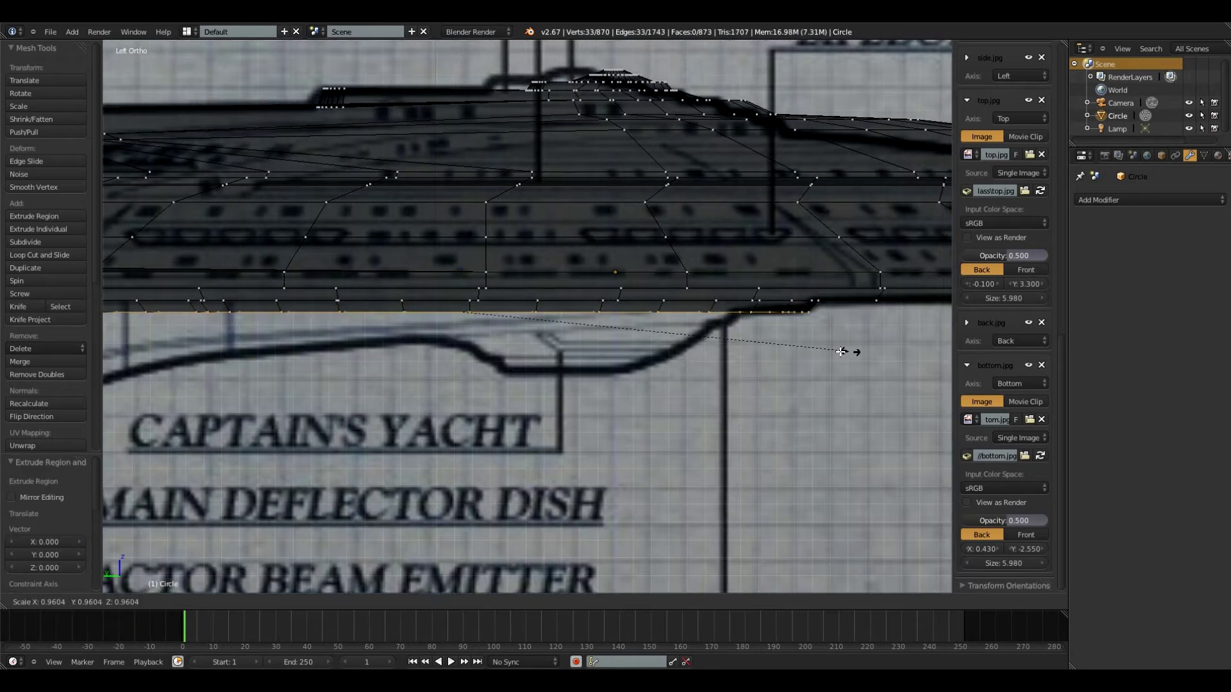
pyautogui.click(787, 353)
pyautogui.press('w')
pyautogui.press('Escape')
pyautogui.press('e')
pyautogui.press('z')
pyautogui.click(458, 277)
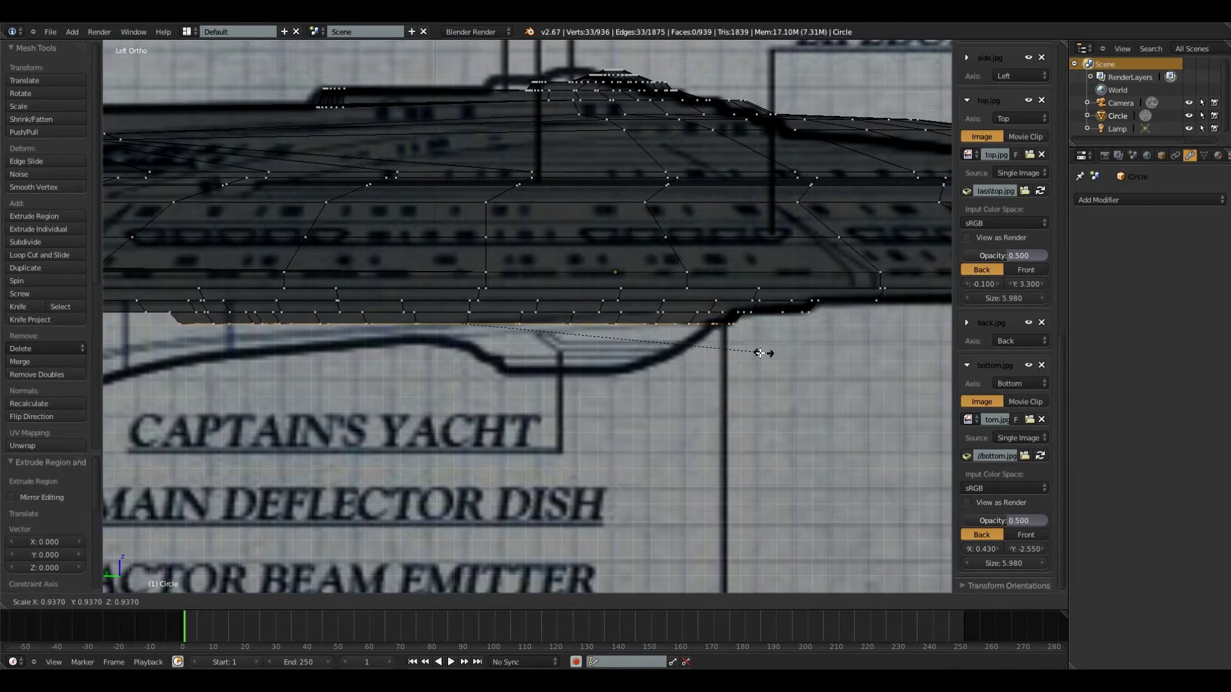
# Extrude the underside down to the captain's yacht depth and scale a new loop cut on its slope by 1.085.
pyautogui.press('z')
pyautogui.click(798, 389)
pyautogui.press('s')
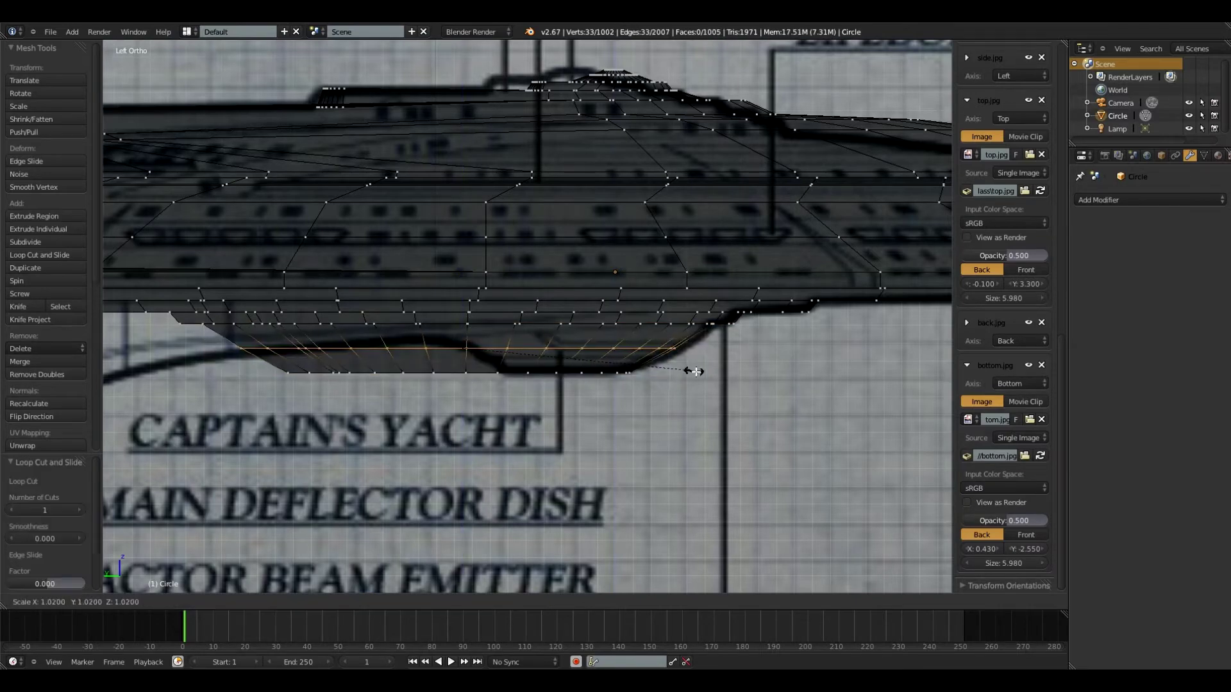
pyautogui.scroll(-2, 343, 377)
pyautogui.scroll(-7, 343, 376)
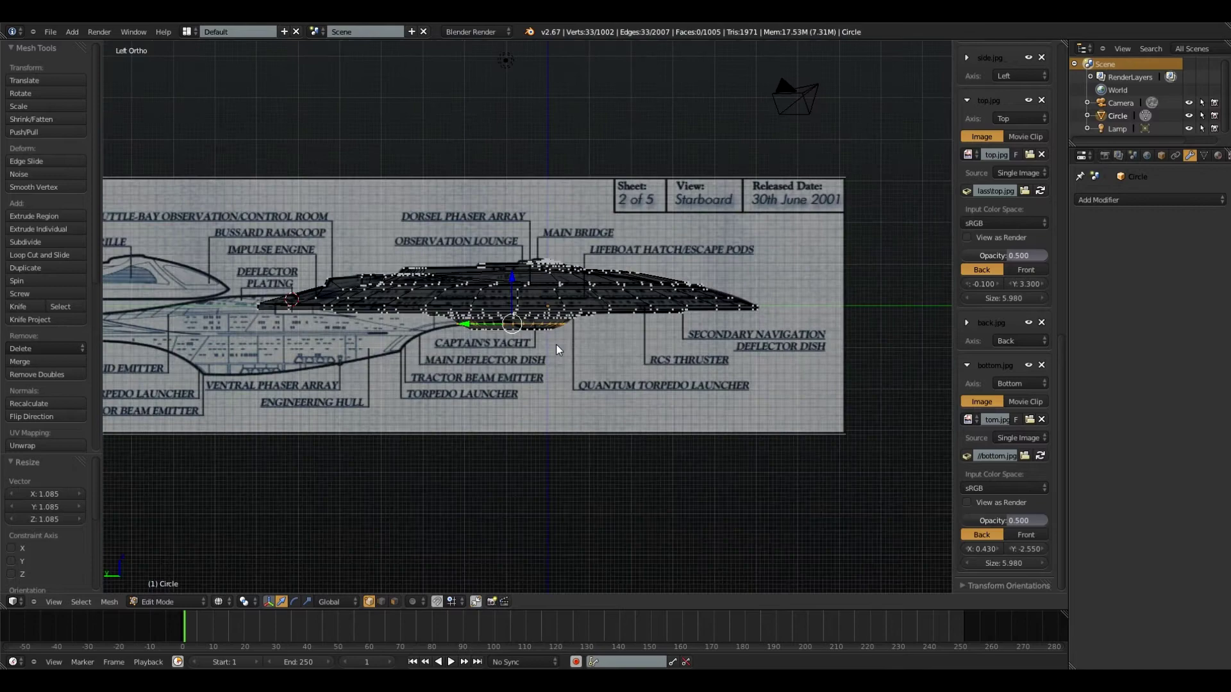
# Examine the shaded saucer's underside from an angle, the front and the side.
pyautogui.press('Tab')
pyautogui.press('z')
pyautogui.moveTo(558, 349); pyautogui.dragTo(480, 360, button='middle')
pyautogui.press('KP_1')
pyautogui.moveTo(750, 333); pyautogui.dragTo(608, 329, button='middle')
pyautogui.scroll(2, 608, 329)
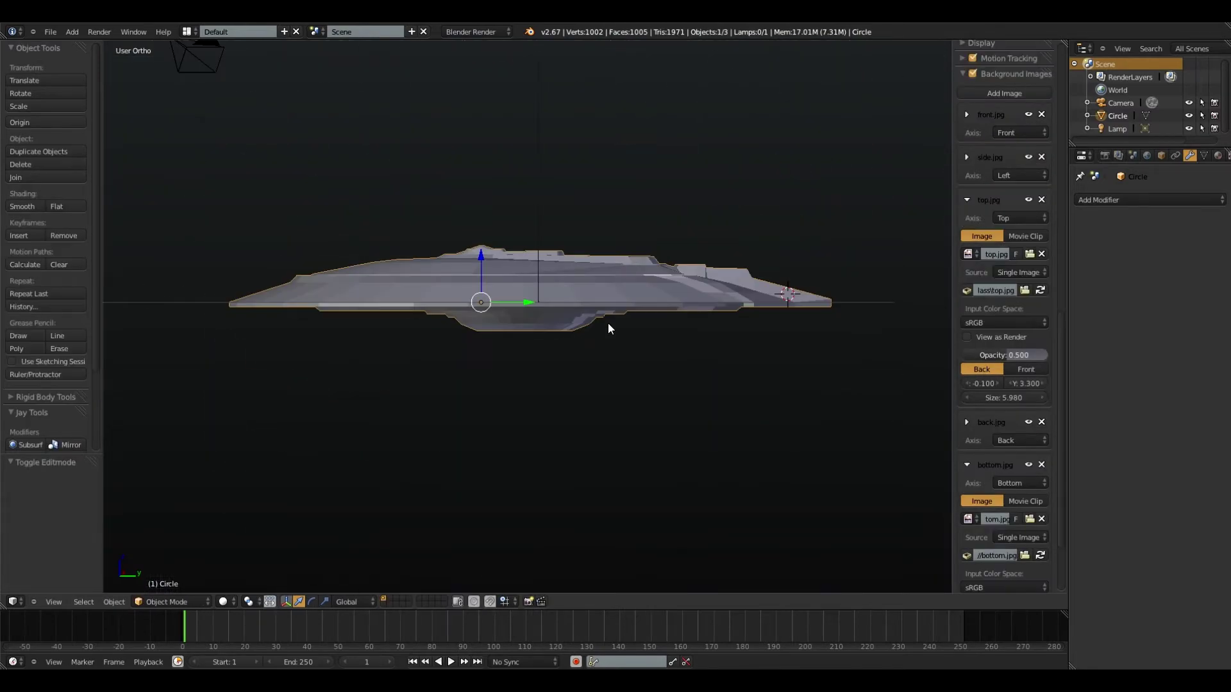
pyautogui.press('ctrl+KP_3')
pyautogui.scroll(2, 522, 335)
# Scale the bottom vertices aft of the captain's yacht by 0.386 along Z, raise them 0.13 and shift them slightly along Y.
pyautogui.press('z')
pyautogui.scroll(5, 558, 341)
pyautogui.press('Tab')
pyautogui.keyDown('shift'); pyautogui.moveTo(514, 364); pyautogui.dragTo(528, 366, button='middle'); pyautogui.keyUp('shift')
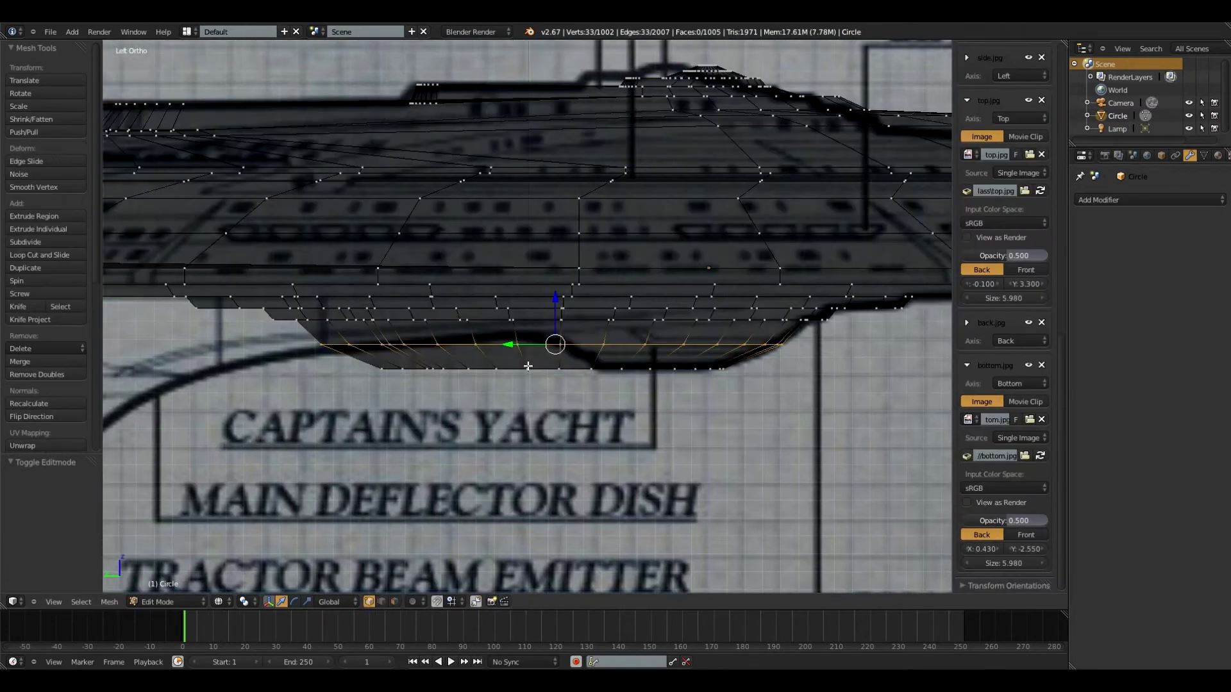
pyautogui.rightClick(558, 369)
pyautogui.keyDown('ctrl'); pyautogui.moveTo(605, 350); pyautogui.dragTo(562, 327); pyautogui.keyUp('ctrl')
pyautogui.keyDown('ctrl'); pyautogui.moveTo(546, 398); pyautogui.dragTo(594, 368); pyautogui.keyUp('ctrl')
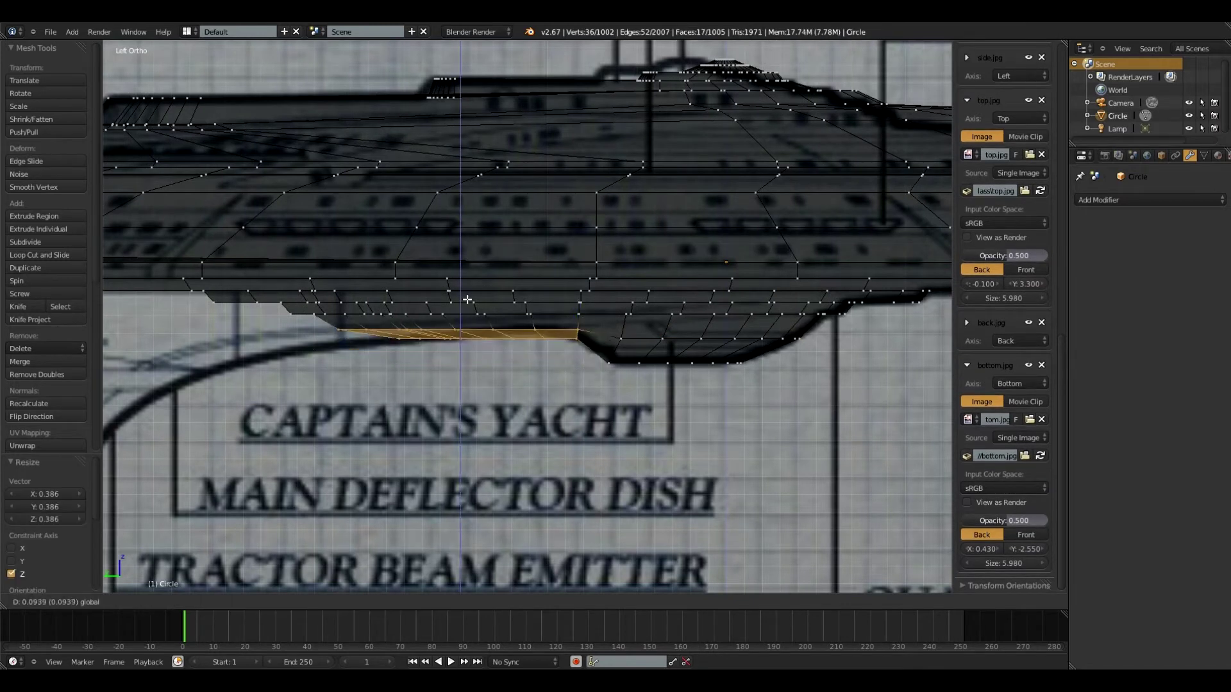
pyautogui.click(685, 351)
pyautogui.click(683, 351)
# Cut an edge loop across the slope just aft of the captain's yacht, slid to factor 0.373.
pyautogui.hotkey('ctrl', 'r')
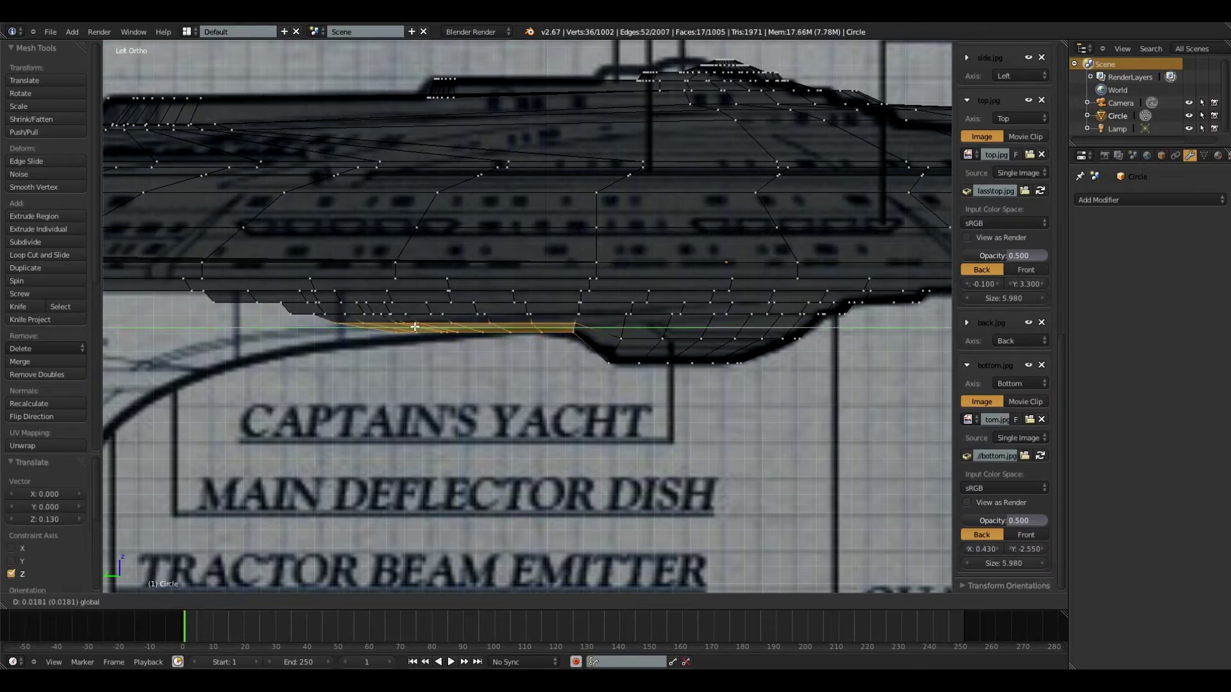
pyautogui.click(595, 333)
pyautogui.rightClick(585, 347)
pyautogui.rightClick(570, 362)
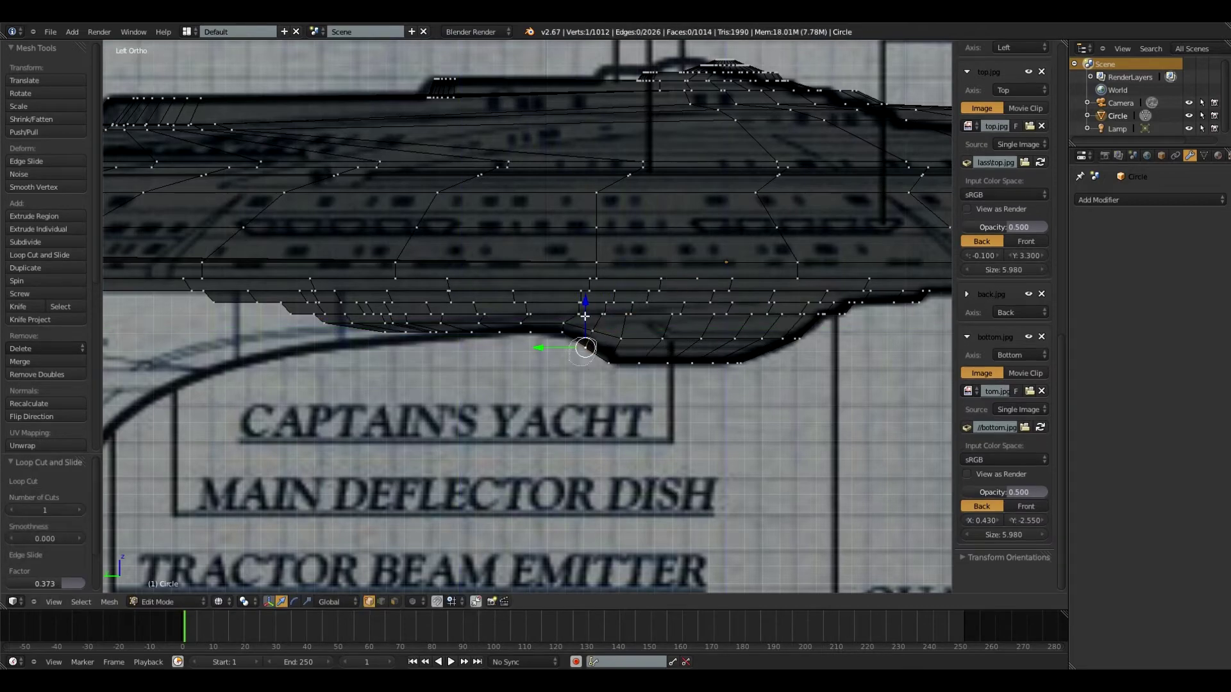
# Save the file.
pyautogui.moveTo(673, 386); pyautogui.dragTo(645, 398, button='middle')
pyautogui.scroll(-4, 646, 398)
pyautogui.click(50, 31)
pyautogui.click(113, 114)
# Examine the saucer's aft underside and stepped rings from the side and from below.
pyautogui.moveTo(551, 334)
pyautogui.mouseDown(button='middle')
pyautogui.moveTo(734, 336)
pyautogui.moveTo(469, 300)
pyautogui.moveTo(451, 340)
pyautogui.moveTo(513, 320)
pyautogui.moveTo(556, 334)
pyautogui.mouseUp(button='middle')
pyautogui.scroll(4, 733, 335)
pyautogui.press('ctrl+KP_3')
pyautogui.scroll(-5, 450, 297)
pyautogui.scroll(4, 449, 297)
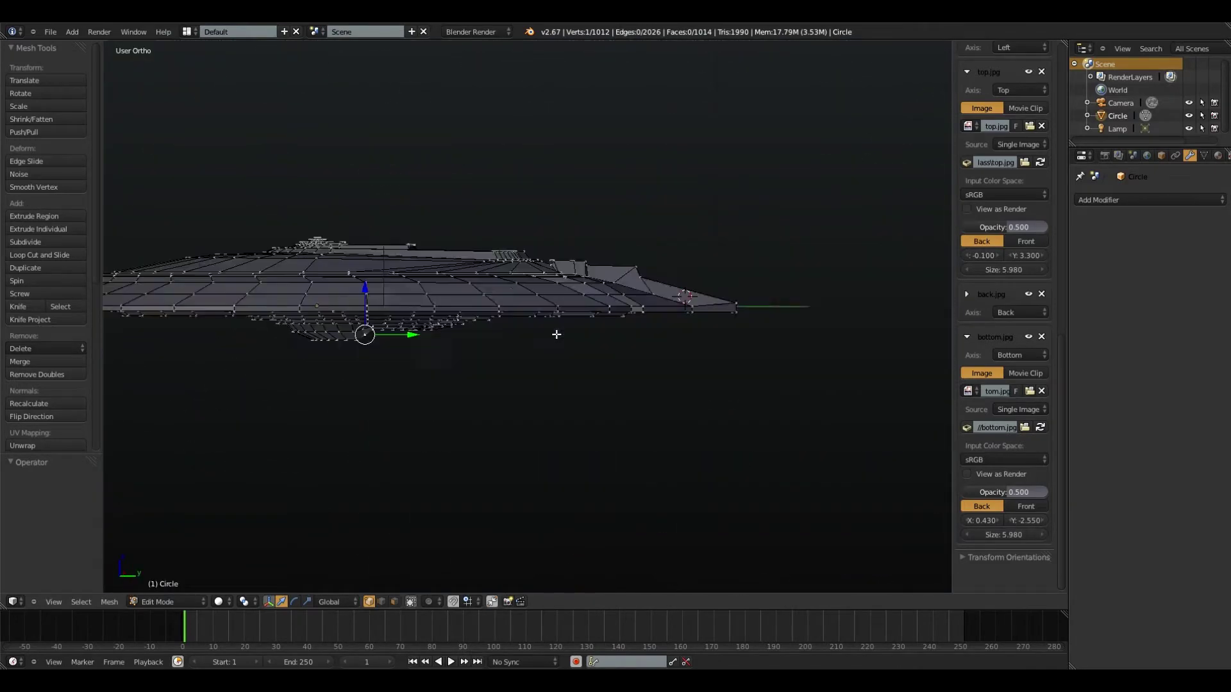
pyautogui.press('ctrl+KP_3')
pyautogui.scroll(4, 647, 330)
pyautogui.moveTo(667, 334); pyautogui.dragTo(722, 276, button='middle')
pyautogui.press('KP_3')
pyautogui.keyDown('shift'); pyautogui.moveTo(478, 465); pyautogui.dragTo(595, 312, button='middle'); pyautogui.keyUp('shift')
pyautogui.scroll(-8, 621, 337)
pyautogui.scroll(8, 621, 337)
# Select the faces of the central aft underside strip from the outer rim inward to the first stepped bands.
pyautogui.click(394, 602)
pyautogui.keyDown('shift'); pyautogui.moveTo(810, 41); pyautogui.dragTo(687, 230, button='middle'); pyautogui.keyUp('shift')
pyautogui.scroll(-1, 687, 230)
pyautogui.rightClick(666, 232)
pyautogui.keyDown('shift'); pyautogui.rightClick(611, 235); pyautogui.keyUp('shift')
pyautogui.keyDown('shift'); pyautogui.rightClick(604, 241); pyautogui.keyUp('shift')
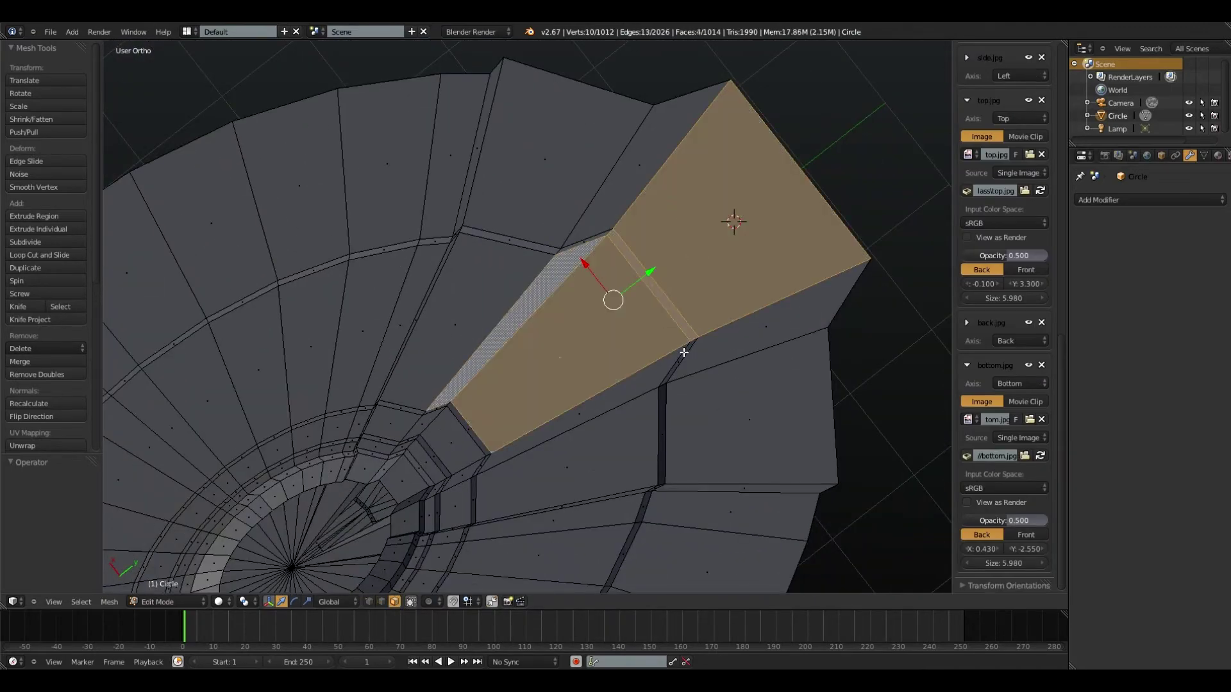
pyautogui.keyDown('shift'); pyautogui.moveTo(475, 435); pyautogui.dragTo(541, 294, button='middle'); pyautogui.keyUp('shift')
pyautogui.keyDown('shift'); pyautogui.rightClick(559, 342); pyautogui.keyUp('shift')
pyautogui.keyDown('shift'); pyautogui.rightClick(548, 347); pyautogui.keyUp('shift')
pyautogui.keyDown('shift'); pyautogui.rightClick(531, 319); pyautogui.keyUp('shift')
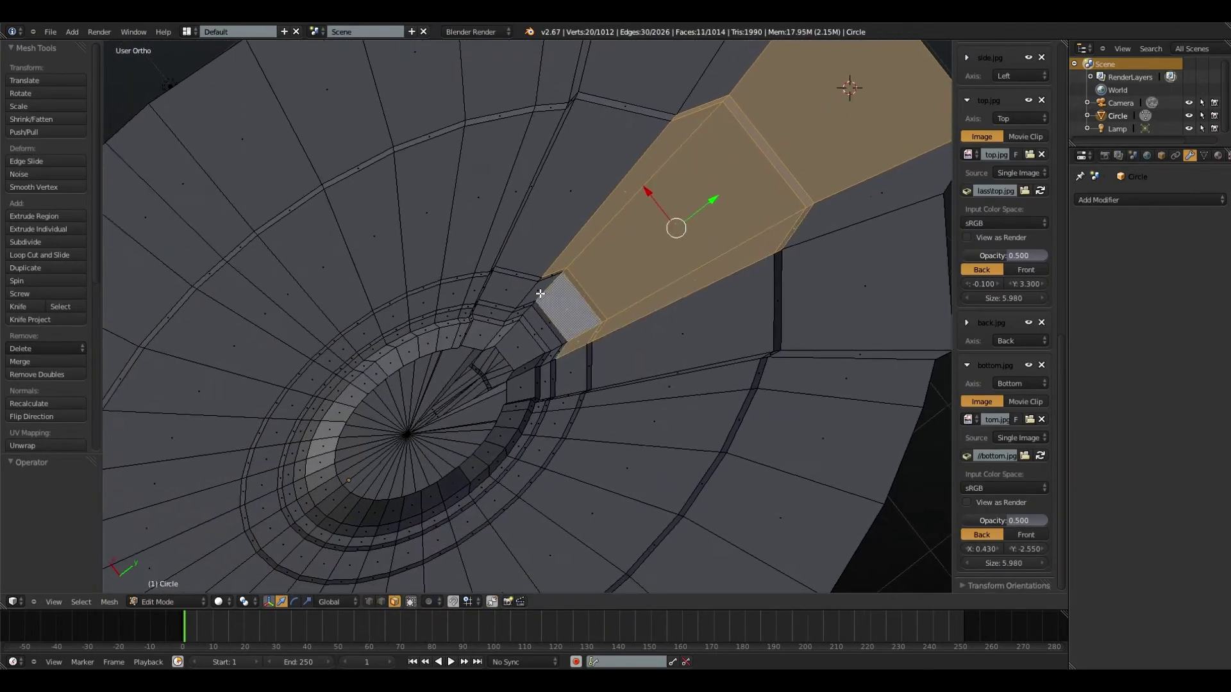
pyautogui.keyDown('shift'); pyautogui.rightClick(539, 311); pyautogui.keyUp('shift')
pyautogui.keyDown('shift'); pyautogui.rightClick(550, 323); pyautogui.keyUp('shift')
# Extend the face selection over the inner stepped faces down to the raised area behind the captain's yacht.
pyautogui.scroll(3, 564, 340)
pyautogui.keyDown('shift'); pyautogui.rightClick(567, 383); pyautogui.keyUp('shift')
pyautogui.keyDown('shift'); pyautogui.rightClick(580, 376); pyautogui.keyUp('shift')
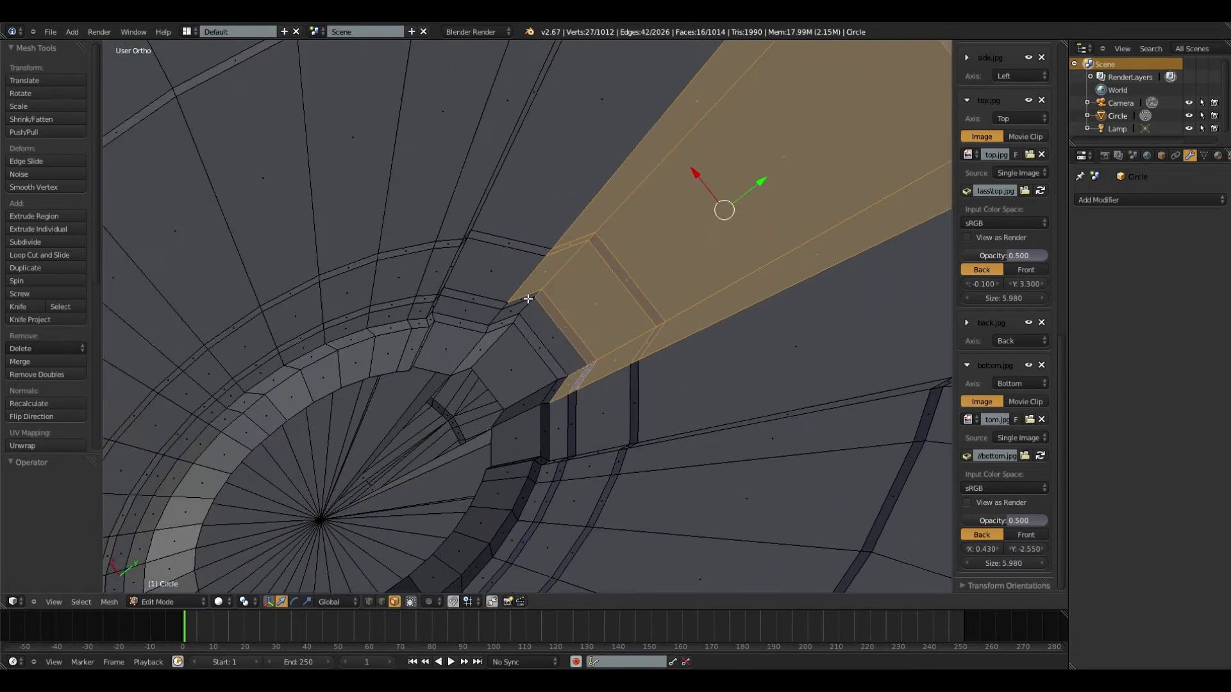
pyautogui.keyDown('shift'); pyautogui.rightClick(539, 350); pyautogui.keyUp('shift')
pyautogui.keyDown('shift'); pyautogui.moveTo(519, 379); pyautogui.dragTo(522, 339, button='middle'); pyautogui.keyUp('shift')
pyautogui.keyDown('shift'); pyautogui.rightClick(483, 301); pyautogui.keyUp('shift')
pyautogui.moveTo(483, 301); pyautogui.dragTo(596, 429, button='middle')
pyautogui.keyDown('shift'); pyautogui.rightClick(596, 428); pyautogui.keyUp('shift')
pyautogui.press('KP_1')
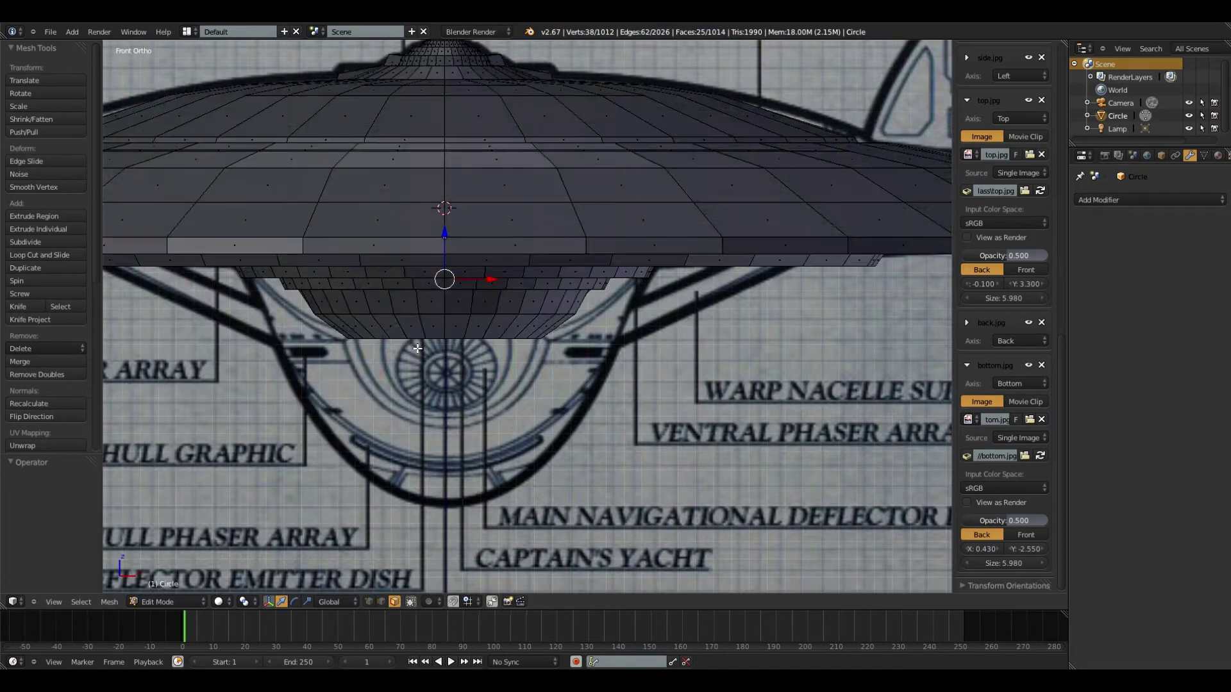
# Add the flanking step faces on both sides of the aft strip to the selection and delete the selected faces.
pyautogui.press('KP_3')
pyautogui.press('ctrl+KP_7')
pyautogui.scroll(-5, 440, 338)
pyautogui.scroll(4, 439, 338)
pyautogui.keyDown('shift'); pyautogui.rightClick(542, 224); pyautogui.keyUp('shift')
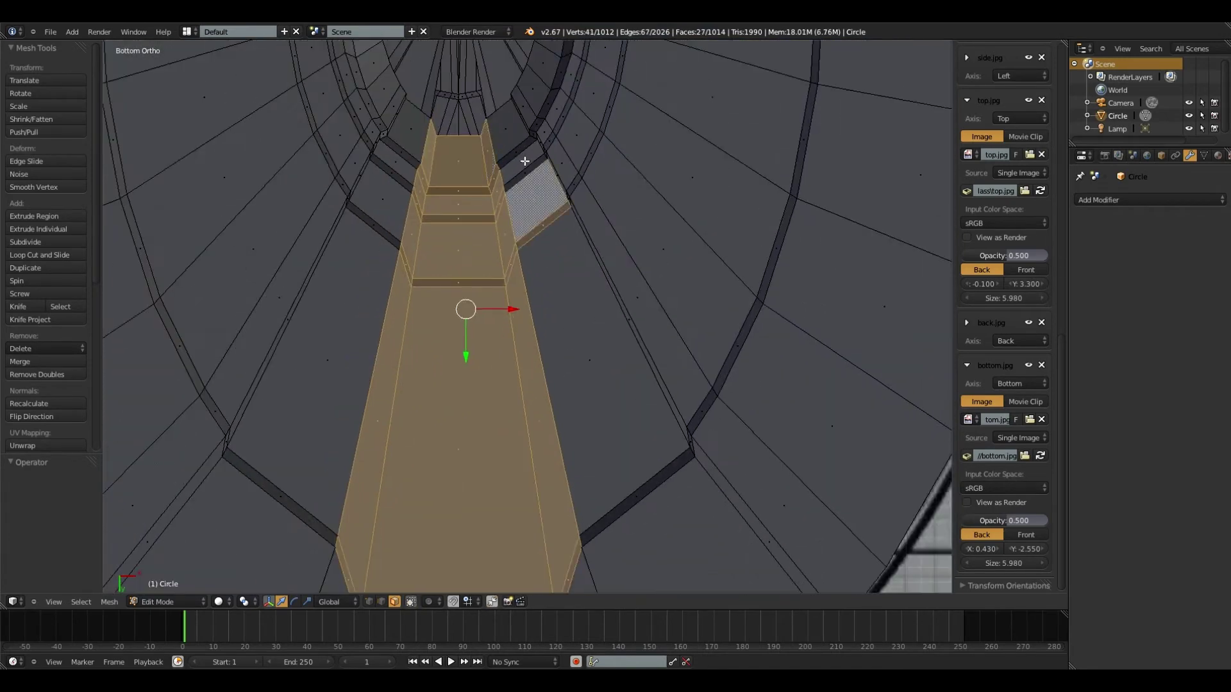
pyautogui.keyDown('shift'); pyautogui.rightClick(388, 196); pyautogui.keyUp('shift')
pyautogui.scroll(-4, 426, 261)
pyautogui.press('x')
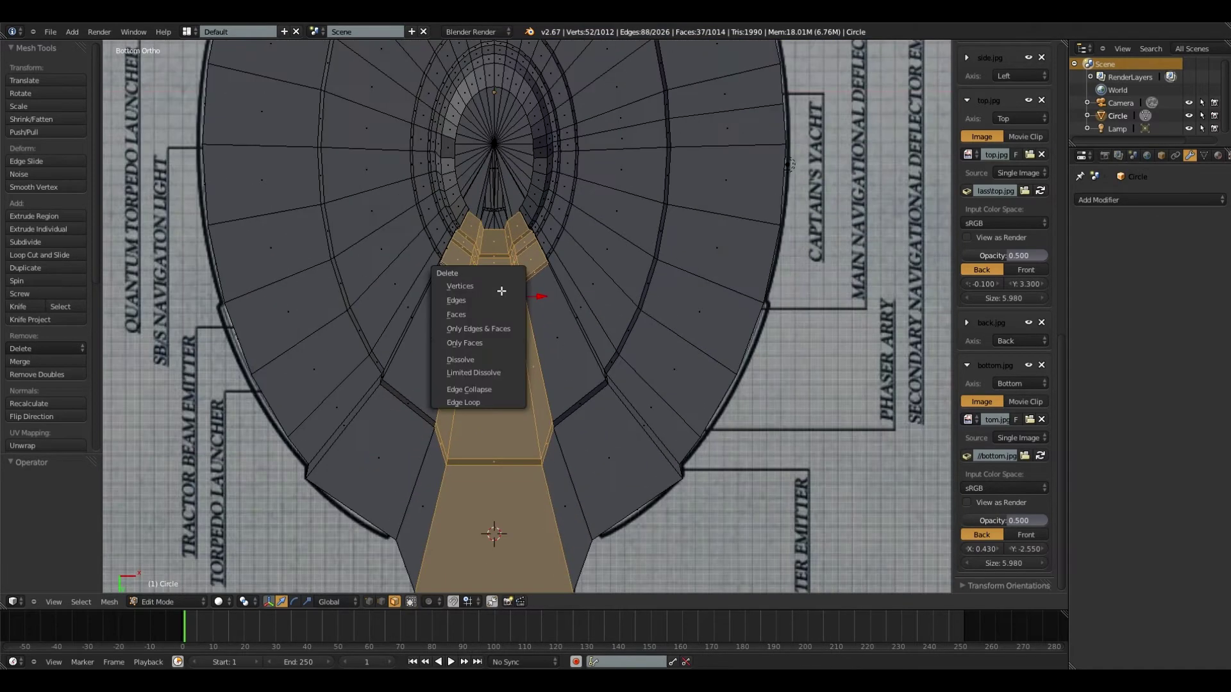
pyautogui.click(488, 314)
pyautogui.moveTo(488, 314); pyautogui.dragTo(555, 352, button='middle')
pyautogui.hotkey('ctrl', 'z')
pyautogui.press('x')
pyautogui.click(514, 363)
# Cut a centred edge loop around the underside between the inner and outer stepped bands.
pyautogui.scroll(5, 607, 230)
pyautogui.keyDown('shift'); pyautogui.moveTo(607, 230); pyautogui.dragTo(558, 307, button='middle'); pyautogui.keyUp('shift')
pyautogui.hotkey('ctrl', 'r')
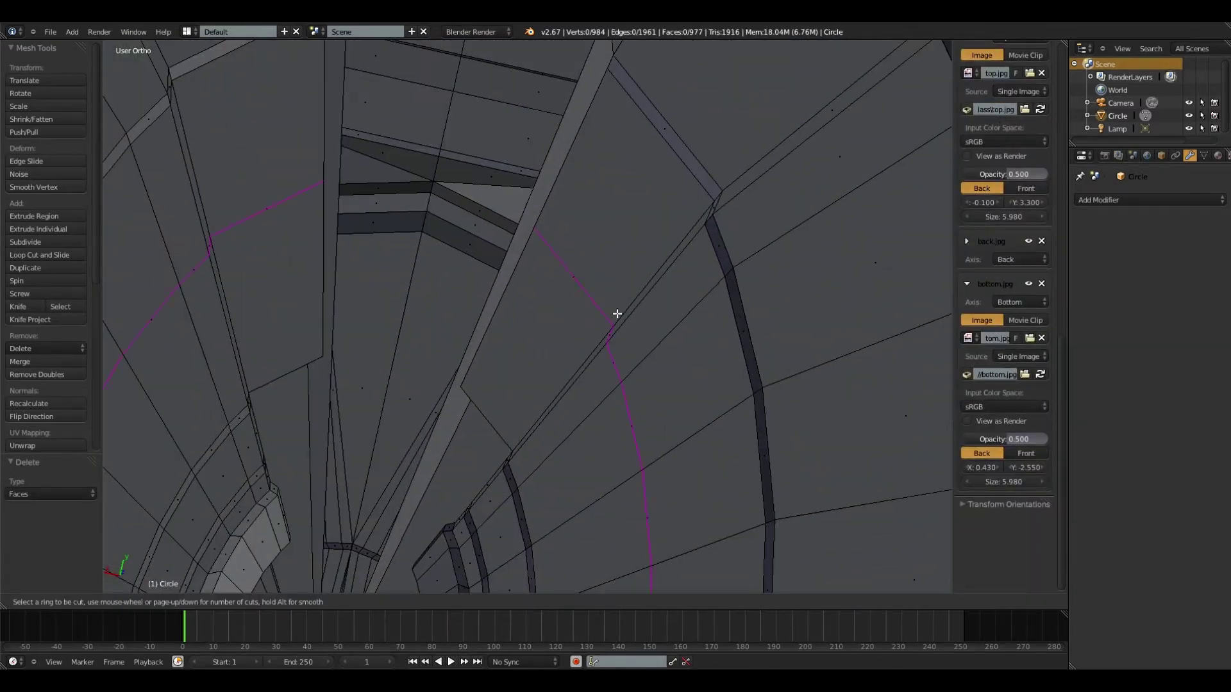
pyautogui.click(617, 313)
pyautogui.rightClick(616, 314)
pyautogui.click(265, 276)
pyautogui.scroll(-5, 432, 406)
pyautogui.moveTo(432, 406); pyautogui.dragTo(526, 408, button='middle')
pyautogui.scroll(4, 340, 402)
pyautogui.moveTo(340, 401); pyautogui.dragTo(397, 295, button='middle')
# Compare the underside's width with the front blueprint in wireframe, using selected faces near the deleted aft strip as reference.
pyautogui.rightClick(401, 216)
pyautogui.keyDown('shift'); pyautogui.rightClick(423, 459); pyautogui.keyUp('shift')
pyautogui.press('KP_1')
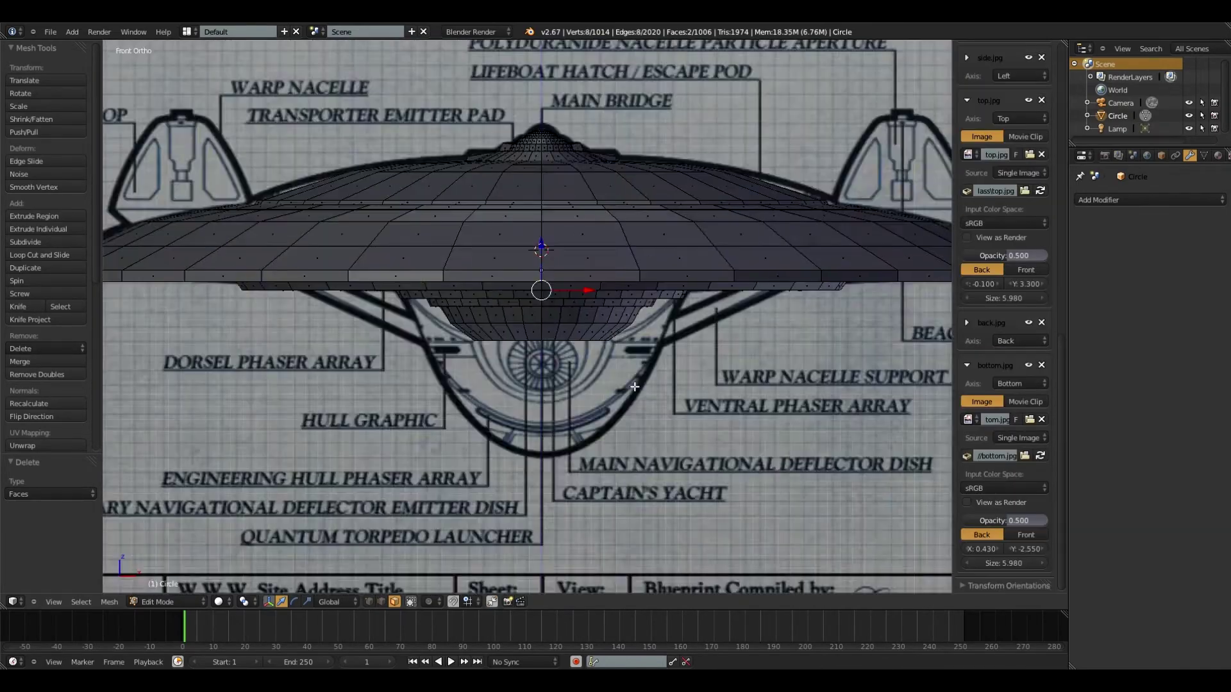
pyautogui.scroll(1, 635, 387)
pyautogui.press('z')
pyautogui.scroll(3, 634, 386)
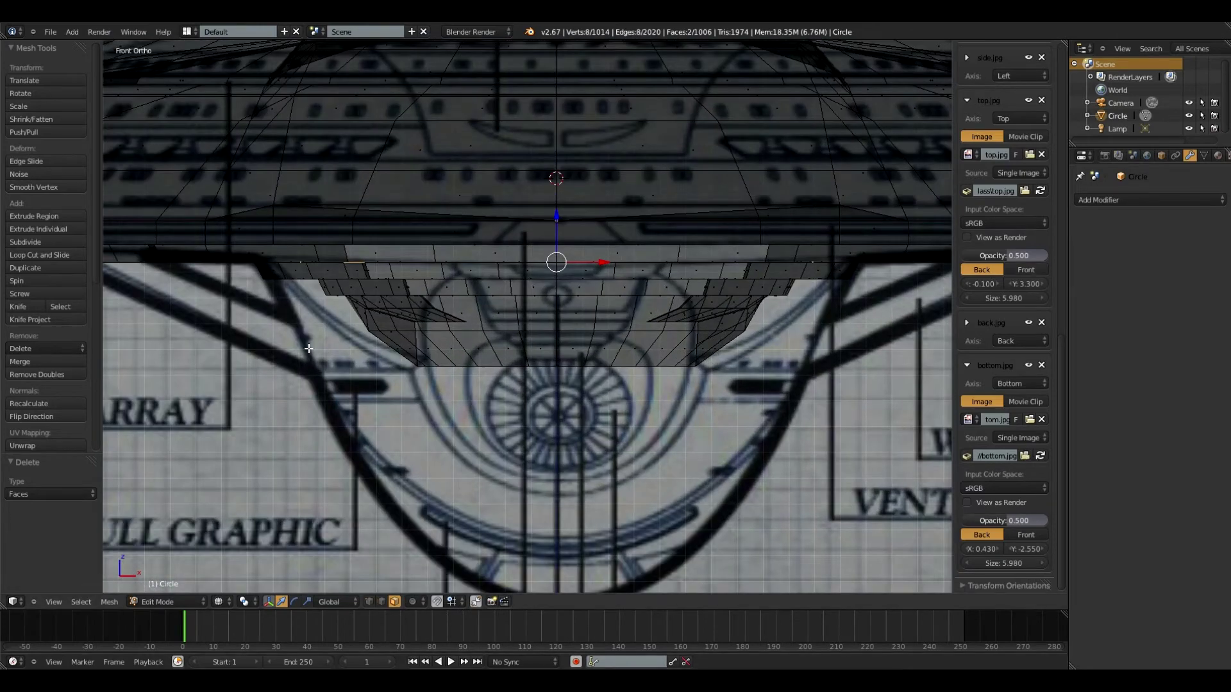
pyautogui.moveTo(301, 351); pyautogui.dragTo(319, 250, button='middle')
pyautogui.rightClick(319, 250)
pyautogui.press('KP_1')
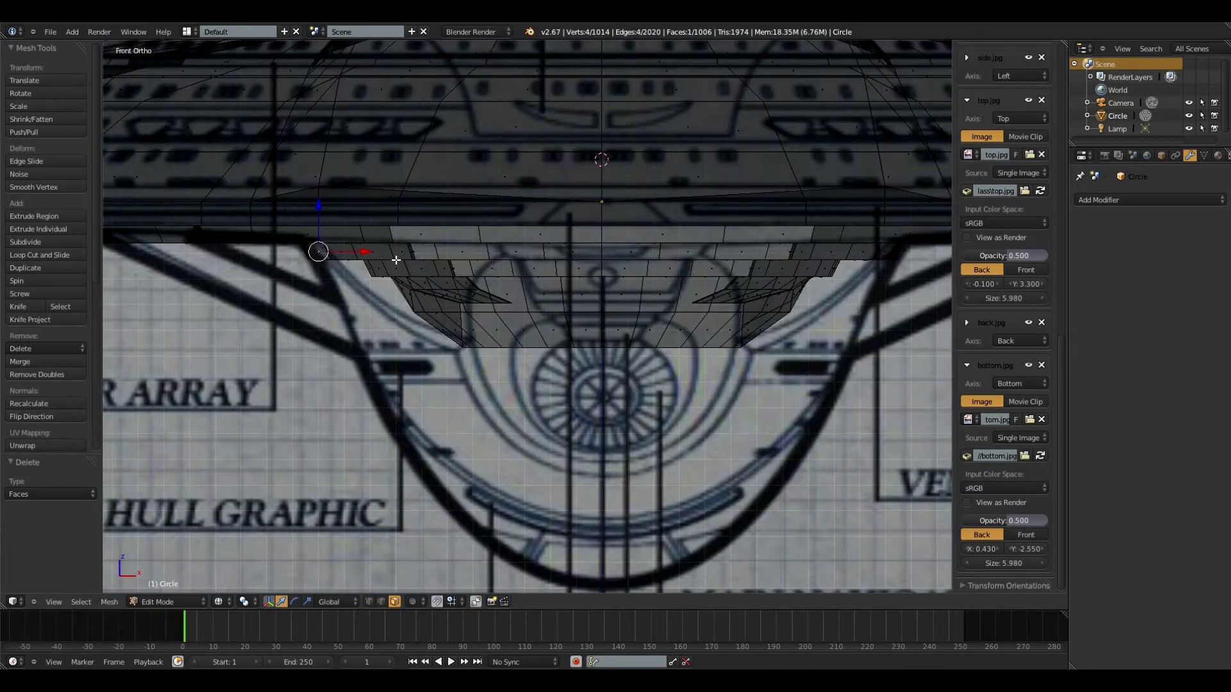
# Reset the 3D cursor to the centre and select the linked faces of the lower captain's yacht section.
pyautogui.hotkey('shift', 'c')
pyautogui.scroll(9, 438, 419)
pyautogui.moveTo(447, 329); pyautogui.dragTo(530, 272, button='middle')
pyautogui.scroll(-2, 504, 212)
pyautogui.press('ctrl+KP_3')
pyautogui.scroll(9, 684, 382)
pyautogui.keyDown('shift'); pyautogui.moveTo(673, 487); pyautogui.dragTo(295, 272, button='middle'); pyautogui.keyUp('shift')
pyautogui.rightClick(630, 303)
pyautogui.moveTo(766, 354); pyautogui.dragTo(596, 349, button='middle')
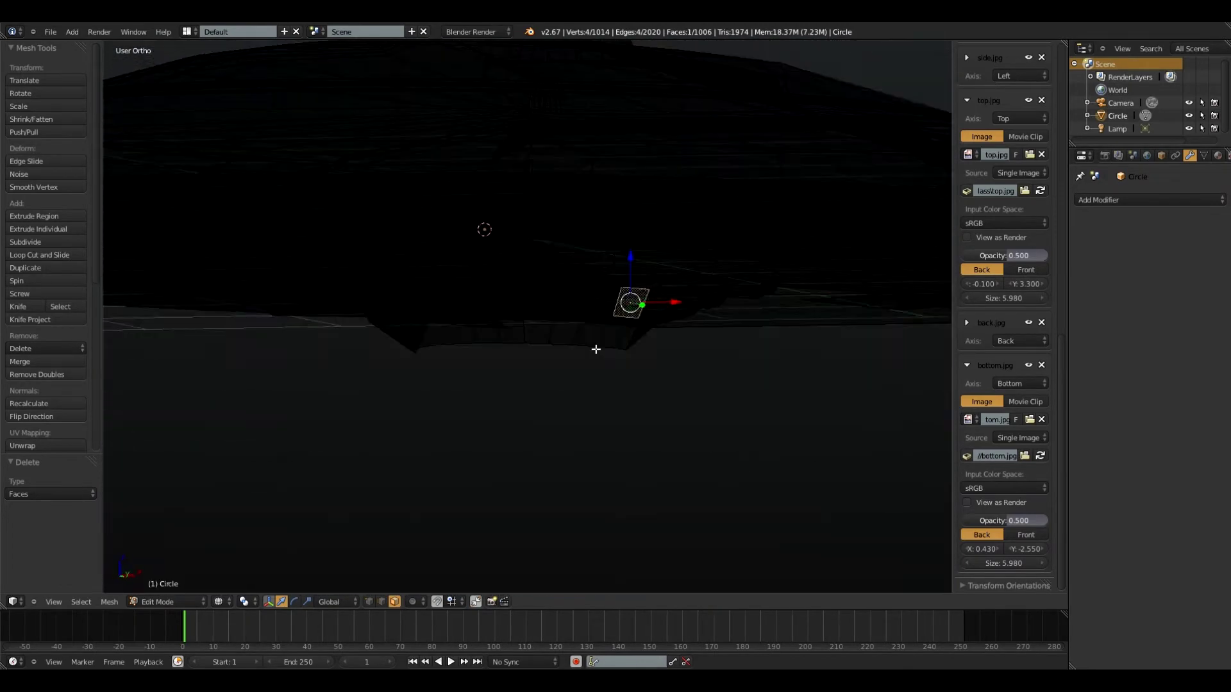
pyautogui.keyDown('shift'); pyautogui.moveTo(671, 357); pyautogui.dragTo(602, 346, button='middle'); pyautogui.keyUp('shift')
pyautogui.press('ctrl+KP_3')
pyautogui.keyDown('shift'); pyautogui.moveTo(507, 371); pyautogui.dragTo(713, 364, button='middle'); pyautogui.keyUp('shift')
pyautogui.hotkey('ctrl', 'l')
pyautogui.moveTo(706, 424); pyautogui.dragTo(574, 321, button='middle')
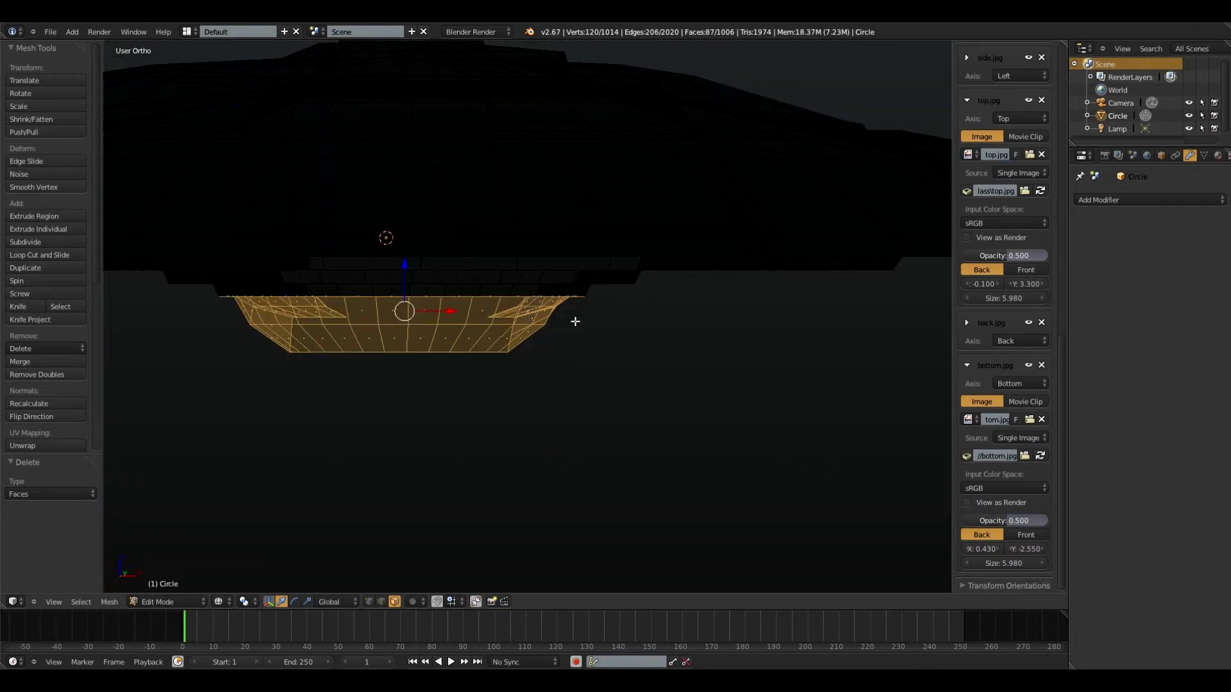
# Grow the captain's yacht selection towards the saucer and scale it by 0.356 along X.
pyautogui.press('KP_3')
pyautogui.press('ctrl+KP_Add')
pyautogui.press('ctrl+KP_Add')
pyautogui.scroll(-2, 700, 285)
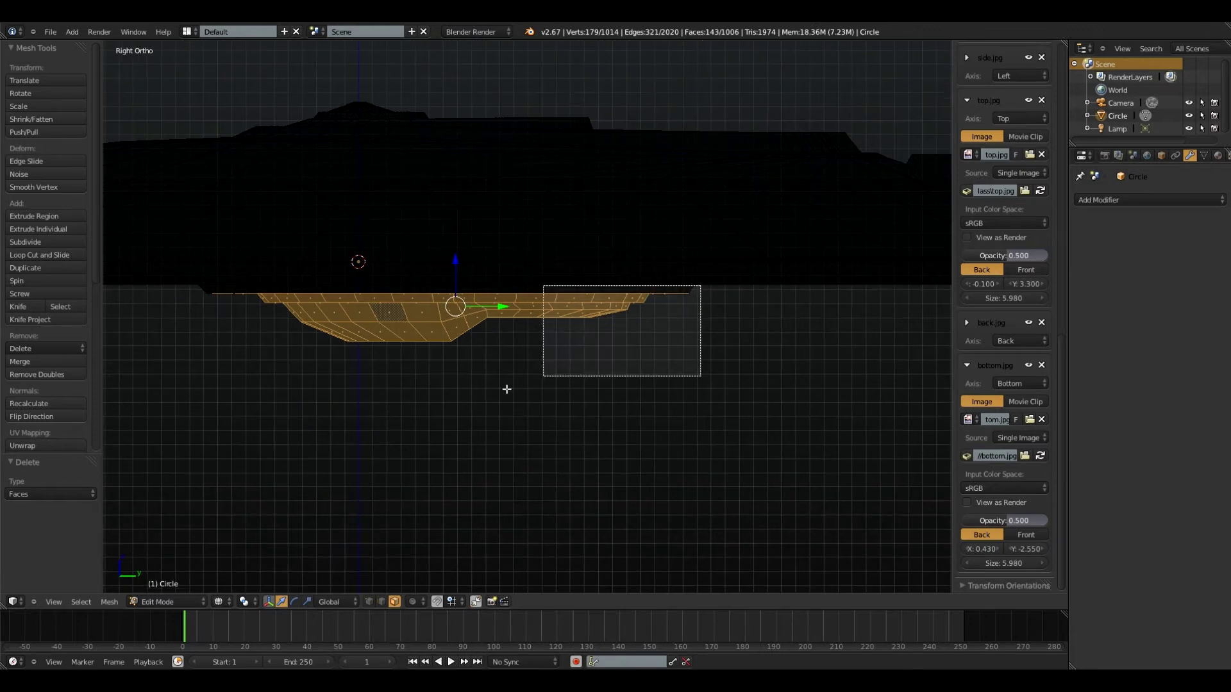
pyautogui.press('KP_1')
pyautogui.scroll(4, 641, 359)
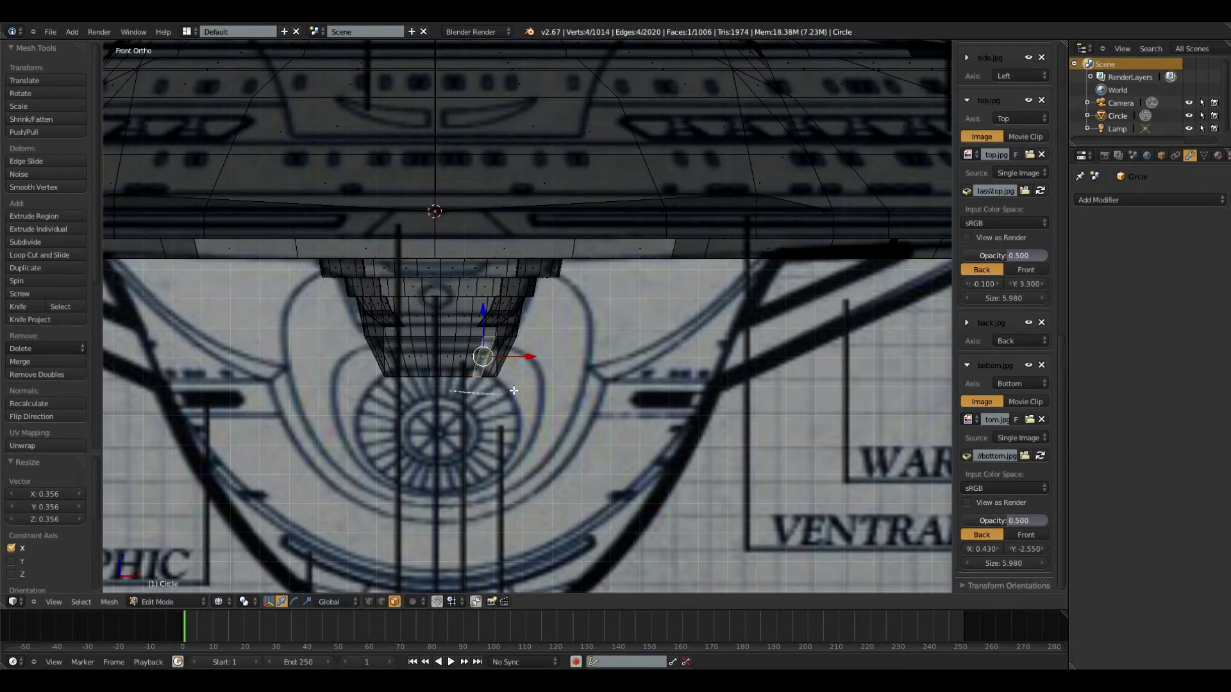
# Raise the yacht's bottom edge loop about 0.035 along Z, and move the two loops above it -0.05309 along Z and scale them.
pyautogui.click(369, 601)
pyautogui.rightClick(473, 376)
pyautogui.keyDown('alt'); pyautogui.rightClick(472, 376); pyautogui.keyUp('alt')
pyautogui.moveTo(442, 332); pyautogui.dragTo(442, 327)
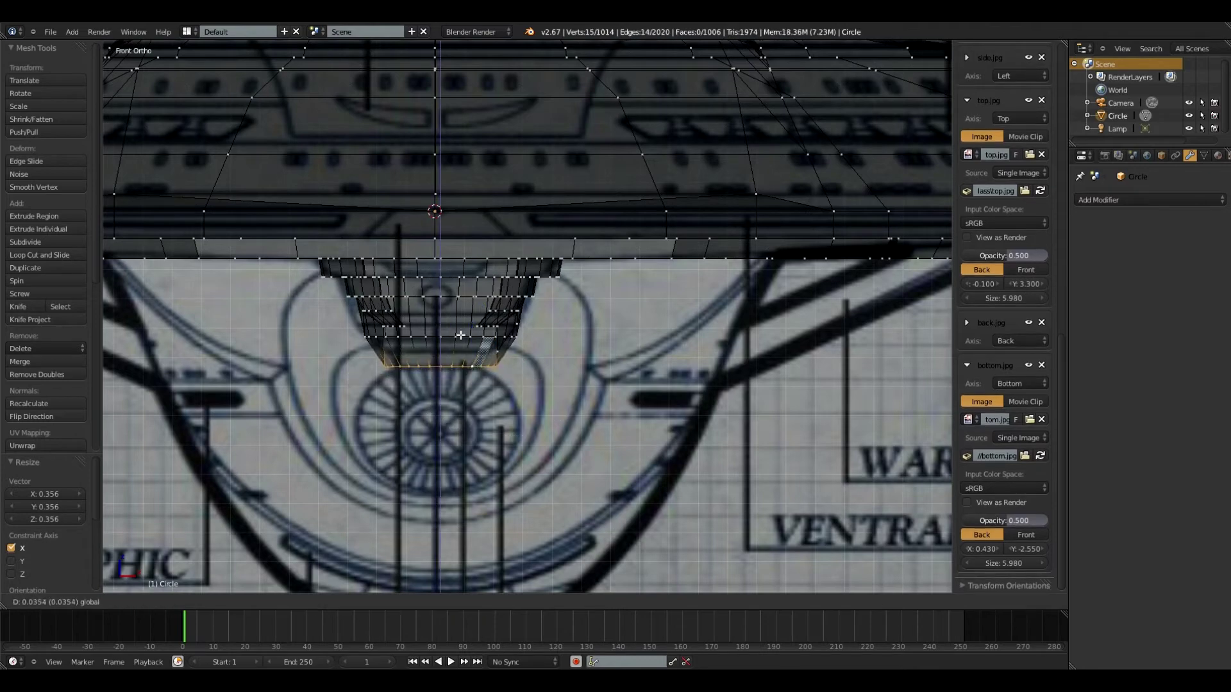
pyautogui.click(460, 334)
pyautogui.press('e')
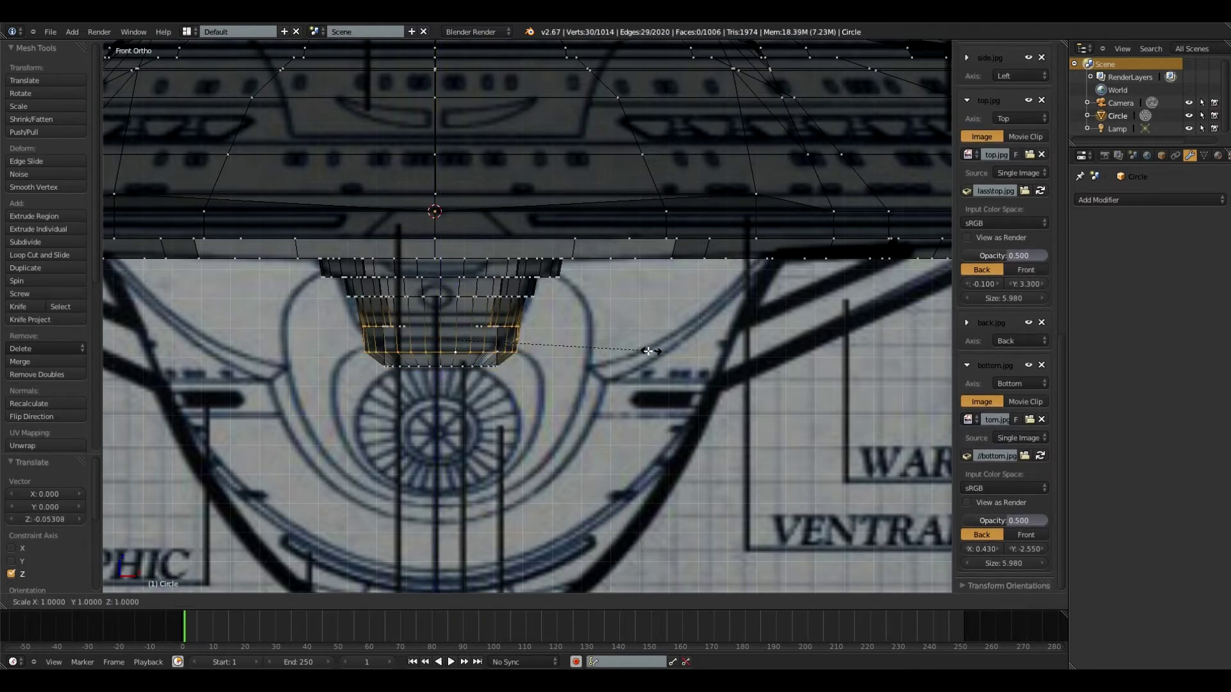
pyautogui.click(560, 378)
# Fill the forward tip of the captain's yacht's open bottom with a face between its rim vertices.
pyautogui.moveTo(560, 378)
pyautogui.mouseDown(button='middle')
pyautogui.moveTo(651, 390)
pyautogui.moveTo(553, 341)
pyautogui.moveTo(574, 387)
pyautogui.moveTo(794, 339)
pyautogui.mouseUp(button='middle')
pyautogui.press('Tab')
pyautogui.press('z')
pyautogui.press('KP_3')
pyautogui.press('ctrl+KP_3')
pyautogui.press('Tab')
pyautogui.press('KP_Decimal')
pyautogui.moveTo(670, 379); pyautogui.dragTo(603, 417, button='middle')
pyautogui.rightClick(854, 323)
pyautogui.keyDown('shift'); pyautogui.rightClick(858, 305); pyautogui.keyUp('shift')
pyautogui.keyDown('shift'); pyautogui.rightClick(848, 291); pyautogui.keyUp('shift')
pyautogui.press('f')
# Continue closing the yacht's bottom aftward with faces spanning opposite rim vertices.
pyautogui.rightClick(836, 342)
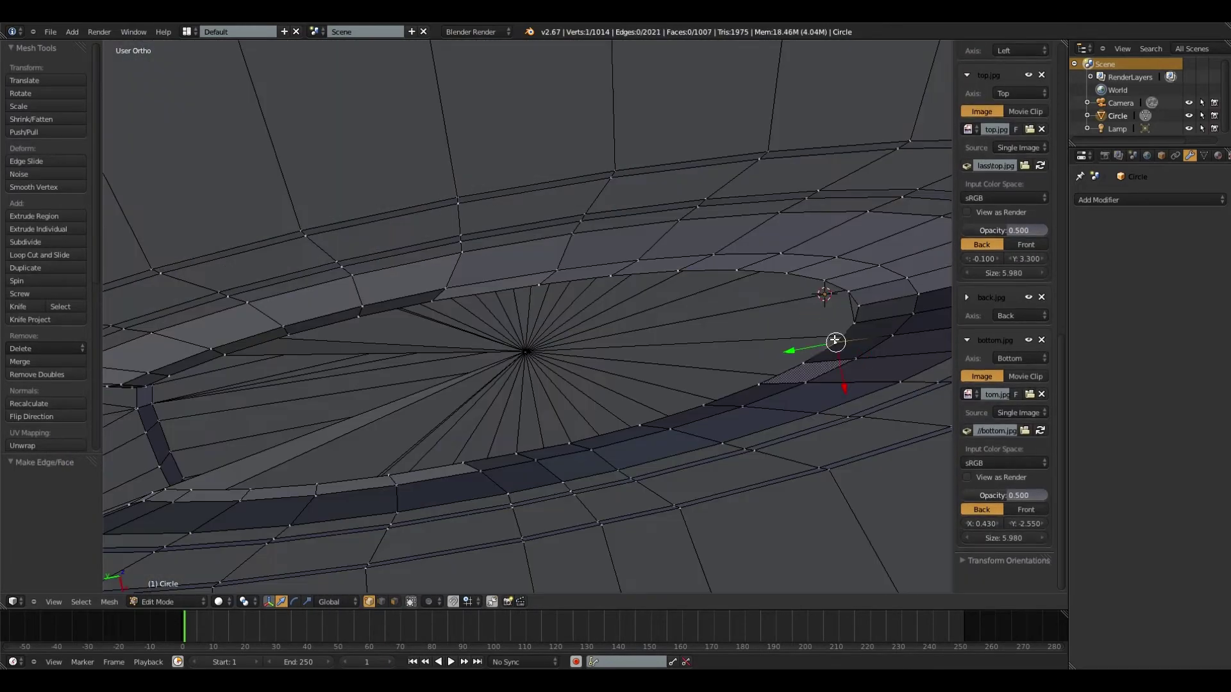
pyautogui.keyDown('shift'); pyautogui.rightClick(846, 295); pyautogui.keyUp('shift')
pyautogui.keyDown('shift'); pyautogui.rightClick(849, 293); pyautogui.keyUp('shift')
pyautogui.keyDown('shift'); pyautogui.rightClick(855, 323); pyautogui.keyUp('shift')
pyautogui.press('f')
pyautogui.rightClick(803, 362)
pyautogui.keyDown('shift'); pyautogui.rightClick(759, 383); pyautogui.keyUp('shift')
pyautogui.keyDown('shift'); pyautogui.rightClick(737, 270); pyautogui.keyUp('shift')
pyautogui.keyDown('shift'); pyautogui.rightClick(787, 273); pyautogui.keyUp('shift')
pyautogui.press('f')
pyautogui.keyDown('shift'); pyautogui.rightClick(737, 271); pyautogui.keyUp('shift')
pyautogui.press('f')
# Add the next four-vertex face across the yacht's bottom opening.
pyautogui.moveTo(731, 280); pyautogui.dragTo(681, 369, button='middle')
pyautogui.rightClick(703, 374)
pyautogui.keyDown('shift'); pyautogui.rightClick(640, 386); pyautogui.keyUp('shift')
pyautogui.keyDown('shift'); pyautogui.rightClick(611, 299); pyautogui.keyUp('shift')
pyautogui.keyDown('shift'); pyautogui.rightClick(677, 297); pyautogui.keyUp('shift')
pyautogui.press('f')
# Cut a lengthwise edge loop through the new bottom faces and move it -0.02066 along Z.
pyautogui.hotkey('ctrl', 'r')
pyautogui.moveTo(544, 303); pyautogui.dragTo(686, 368, button='middle')
pyautogui.click(681, 414)
pyautogui.moveTo(691, 373); pyautogui.dragTo(692, 381)
# Move the forward vertex of the yacht's bottom loop 0.02497 along Y.
pyautogui.rightClick(812, 417)
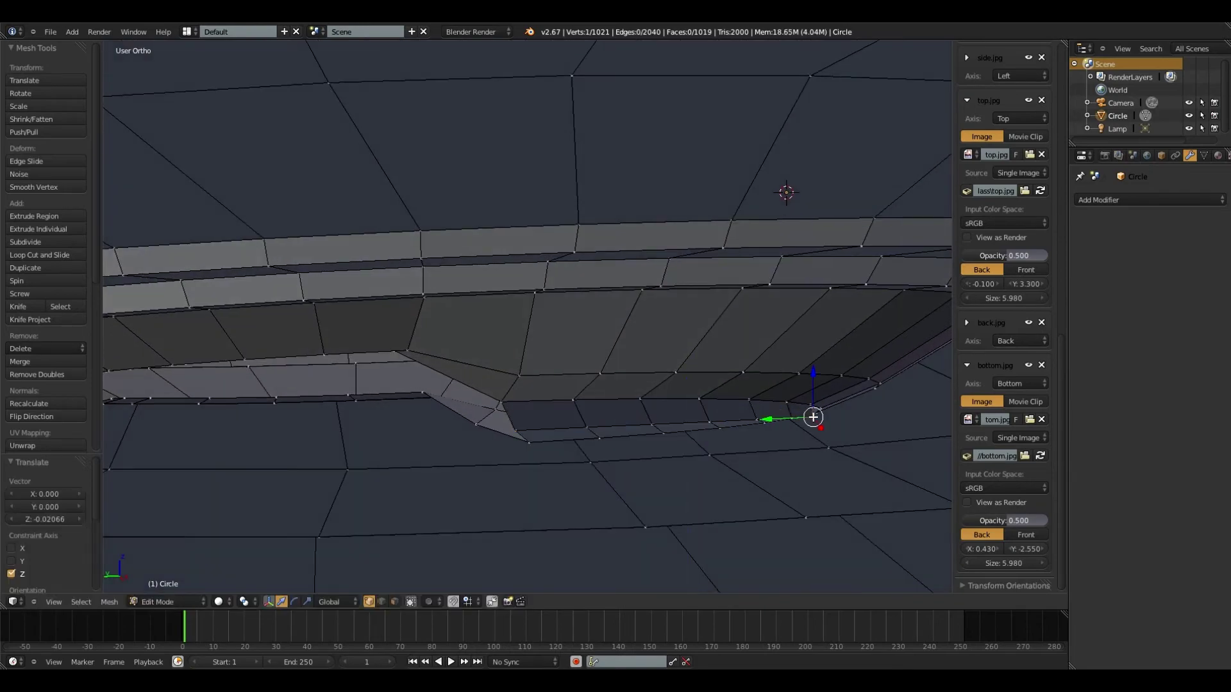
pyautogui.press('g')
pyautogui.press('y')
pyautogui.click(763, 421)
pyautogui.press('ctrl+KP_3')
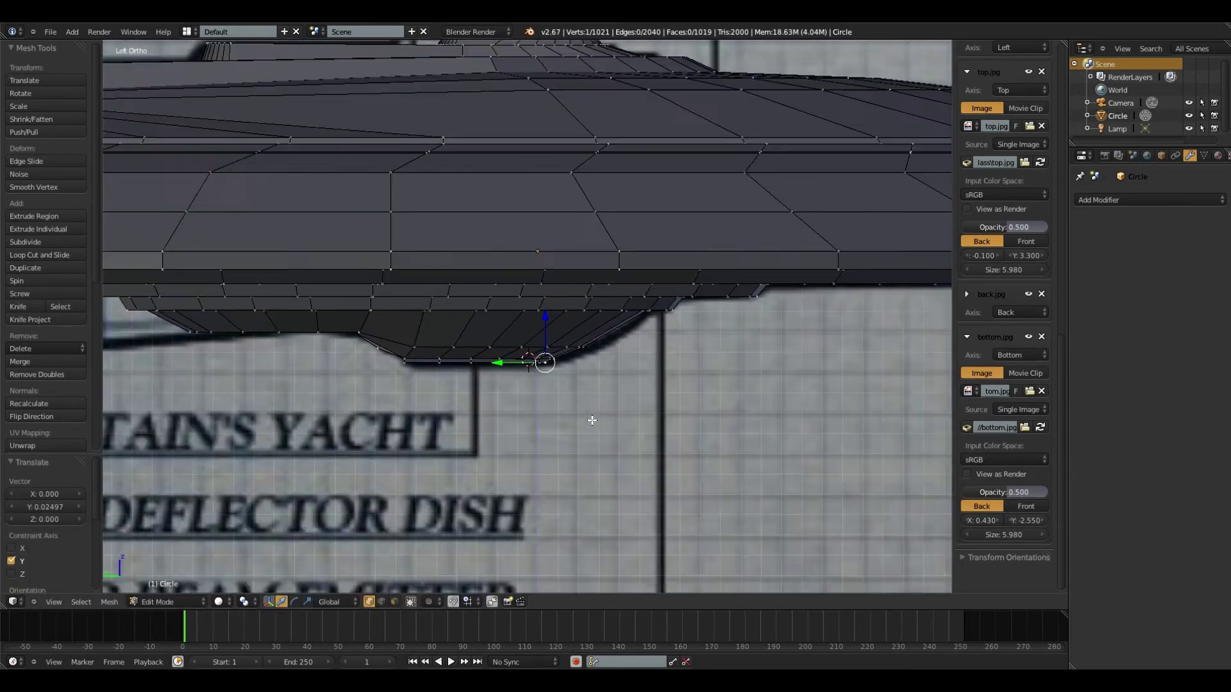
# Inspect the closed yacht section from several angles and save the model file.
pyautogui.keyDown('shift'); pyautogui.moveTo(414, 355); pyautogui.dragTo(511, 343, button='middle'); pyautogui.keyUp('shift')
pyautogui.moveTo(282, 321); pyautogui.dragTo(267, 278, button='middle')
pyautogui.press('ctrl+KP_3')
pyautogui.scroll(-4, 398, 318)
pyautogui.scroll(1, 409, 271)
pyautogui.moveTo(409, 271); pyautogui.dragTo(311, 252, button='middle')
pyautogui.scroll(-4, 412, 260)
pyautogui.click(50, 32)
pyautogui.click(59, 113)
# Enable Lock Camera to View, reframe the whole saucer in the camera, and return to Object Mode.
pyautogui.scroll(4, 555, 250)
pyautogui.moveTo(548, 282); pyautogui.dragTo(388, 301, button='middle')
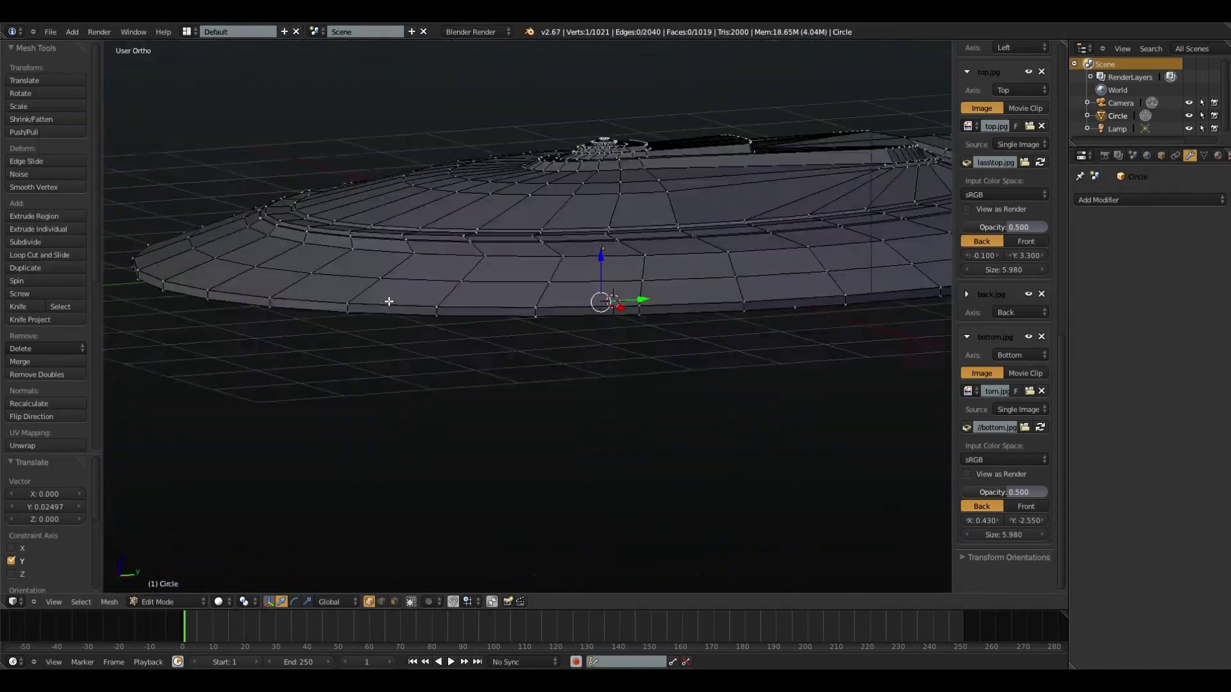
pyautogui.press('KP_0')
pyautogui.click(986, 72)
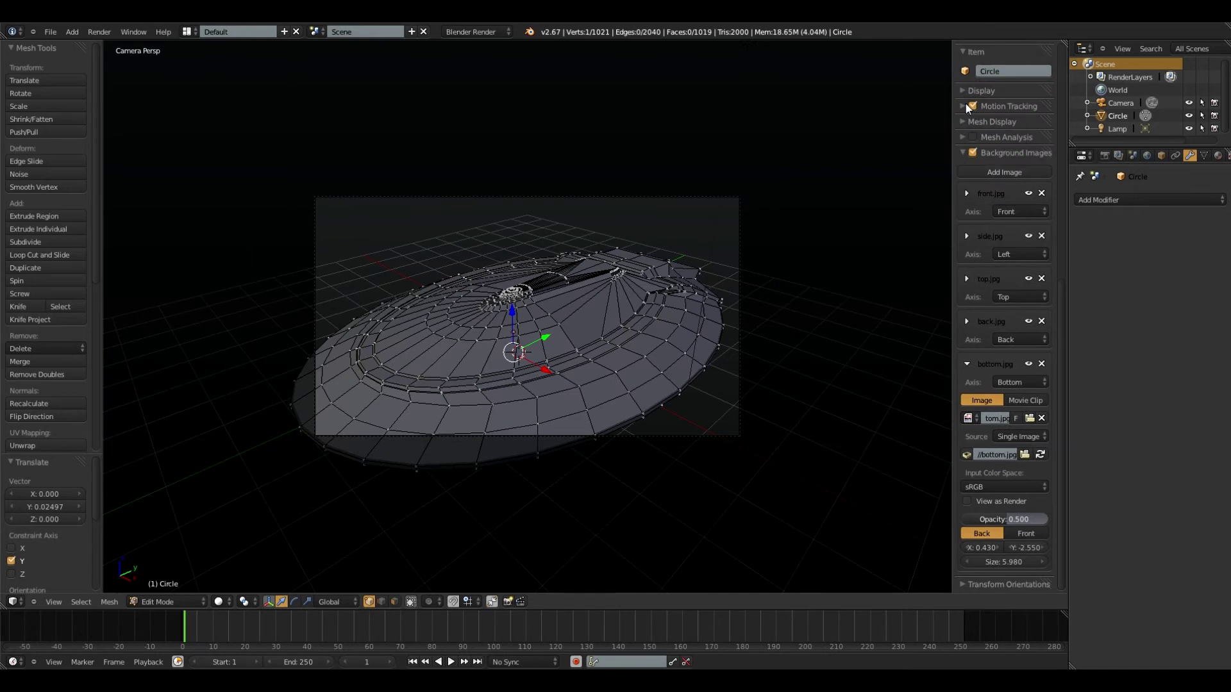
pyautogui.click(977, 154)
pyautogui.click(961, 90)
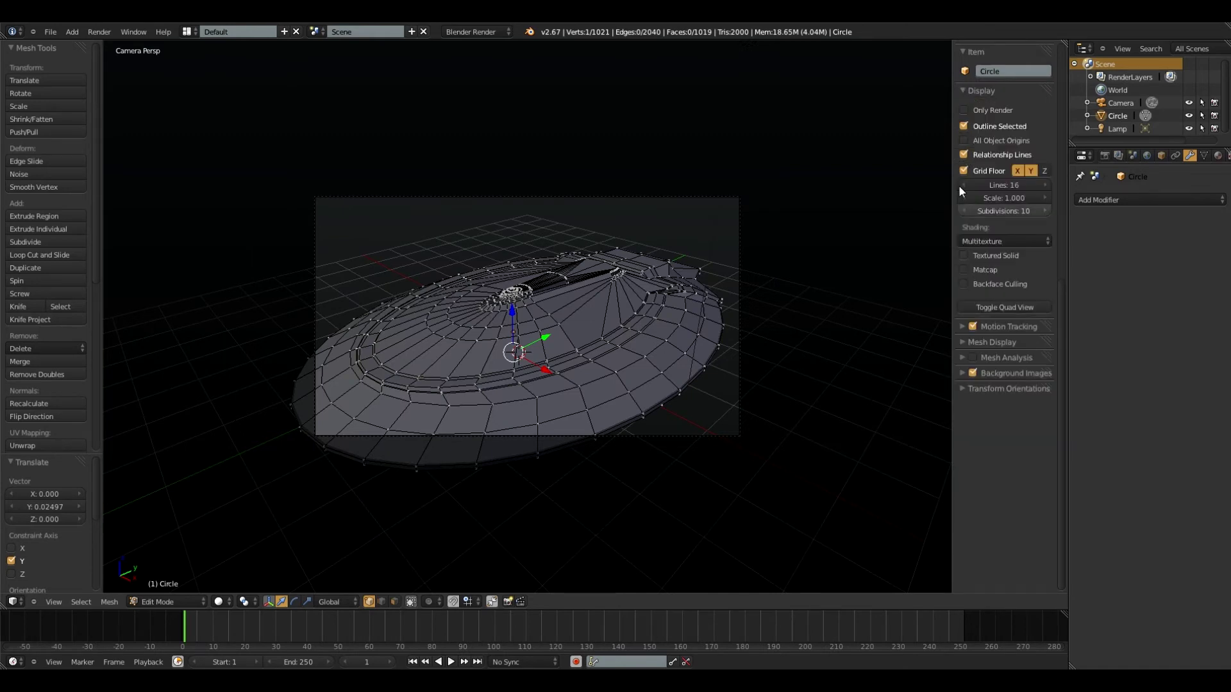
pyautogui.click(963, 342)
pyautogui.click(962, 341)
pyautogui.click(960, 324)
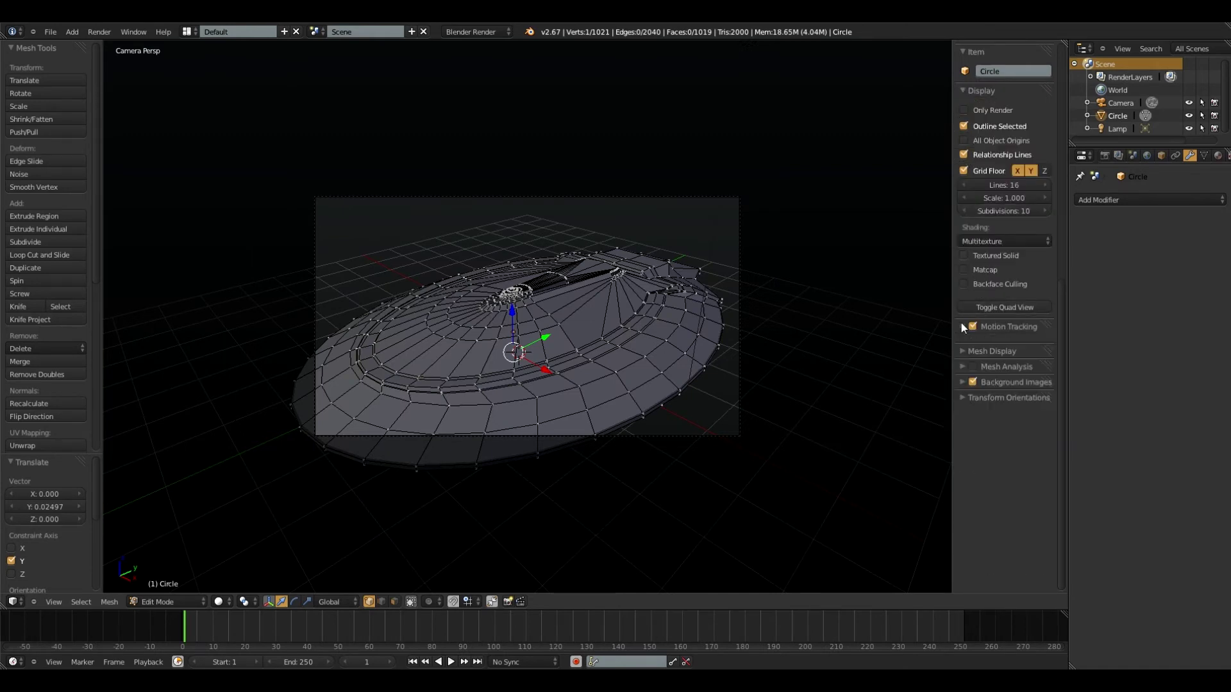
pyautogui.click(960, 324)
pyautogui.scroll(13, 986, 217)
pyautogui.click(982, 232)
pyautogui.moveTo(637, 294); pyautogui.dragTo(601, 264, button='middle')
pyautogui.press('Tab')
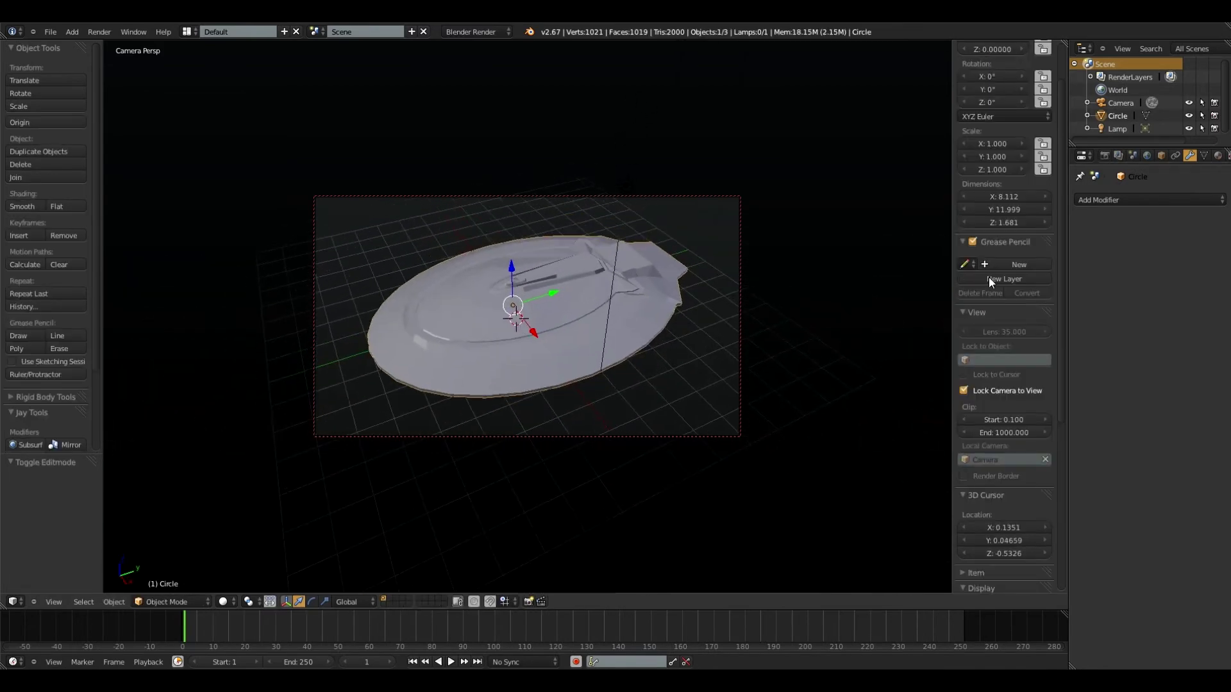
pyautogui.scroll(3, 988, 276)
# Place two linked duplicates of the lamp above the saucer's opposite side, one aft and one near the bow.
pyautogui.press('KP_7')
pyautogui.rightClick(623, 298)
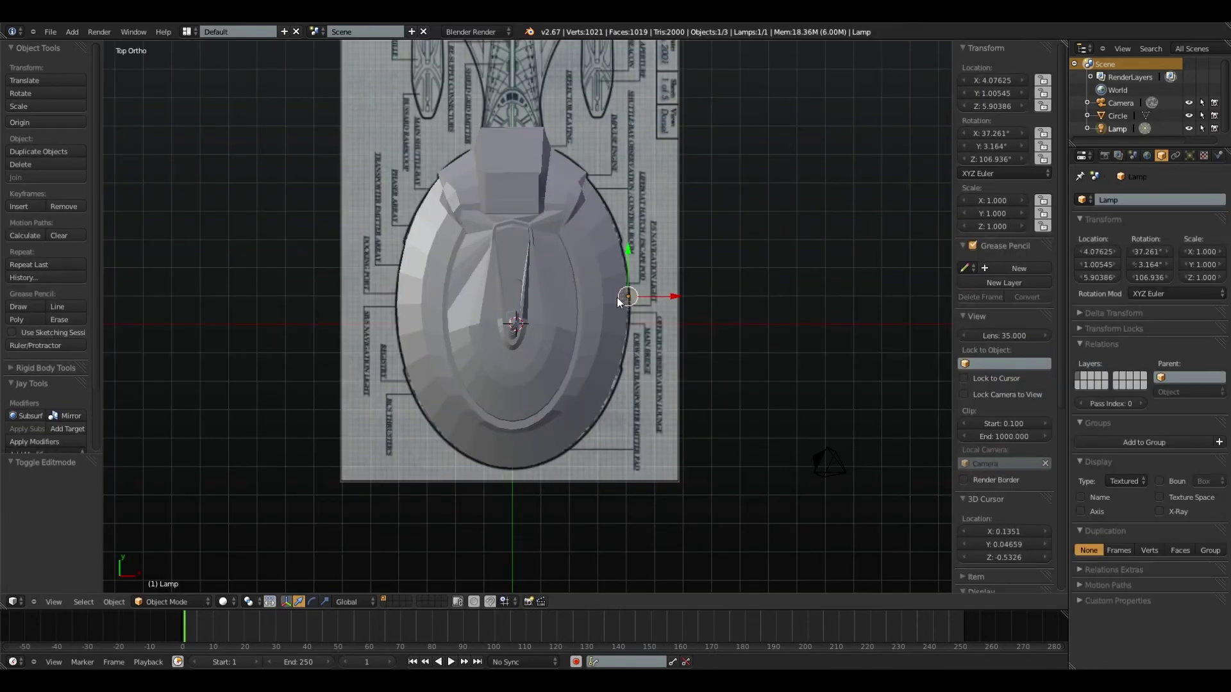
pyautogui.hotkey('alt', 'd')
pyautogui.click(393, 114)
pyautogui.hotkey('alt', 'd')
pyautogui.click(523, 528)
# Move the original lamp 6.759 along Y and place a linked duplicate near the bow on the same side.
pyautogui.rightClick(627, 296)
pyautogui.moveTo(628, 254); pyautogui.dragTo(652, 56)
pyautogui.hotkey('alt', 'd')
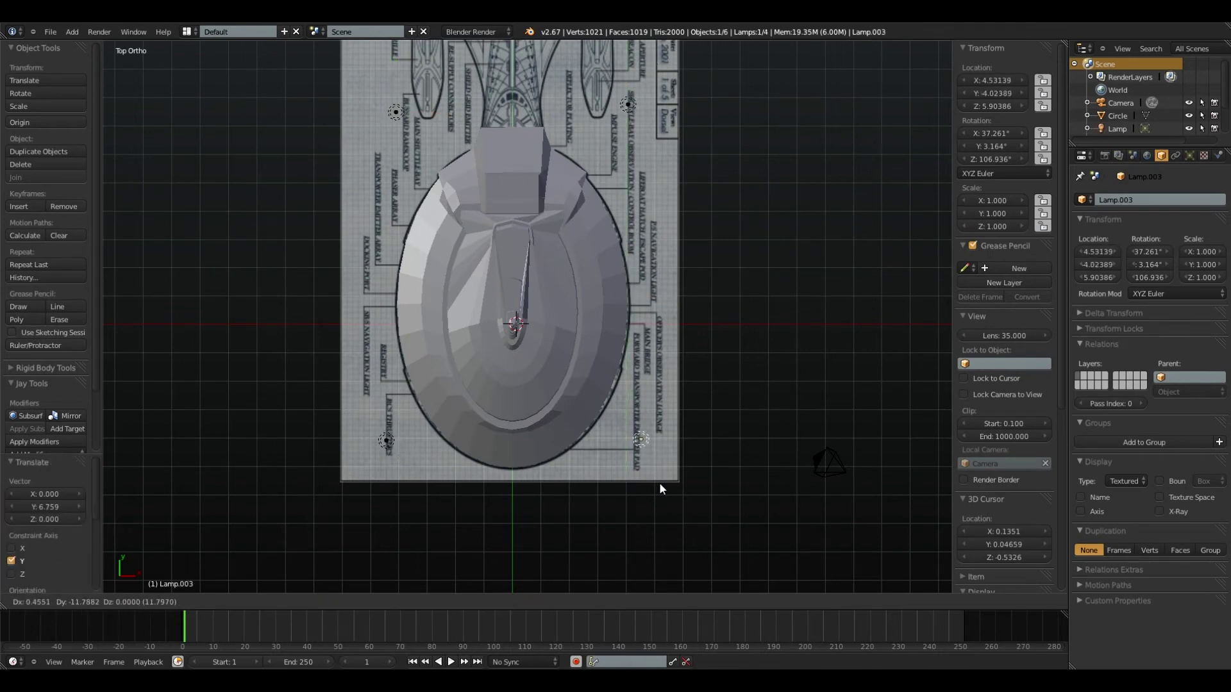
pyautogui.click(664, 396)
# Place one linked lamp duplicate above the saucer's centre and another 8.875 units lower, underneath the hull.
pyautogui.hotkey('alt', 'd')
pyautogui.click(532, 209)
pyautogui.press('KP_1')
pyautogui.hotkey('alt', 'd')
pyautogui.click(512, 433)
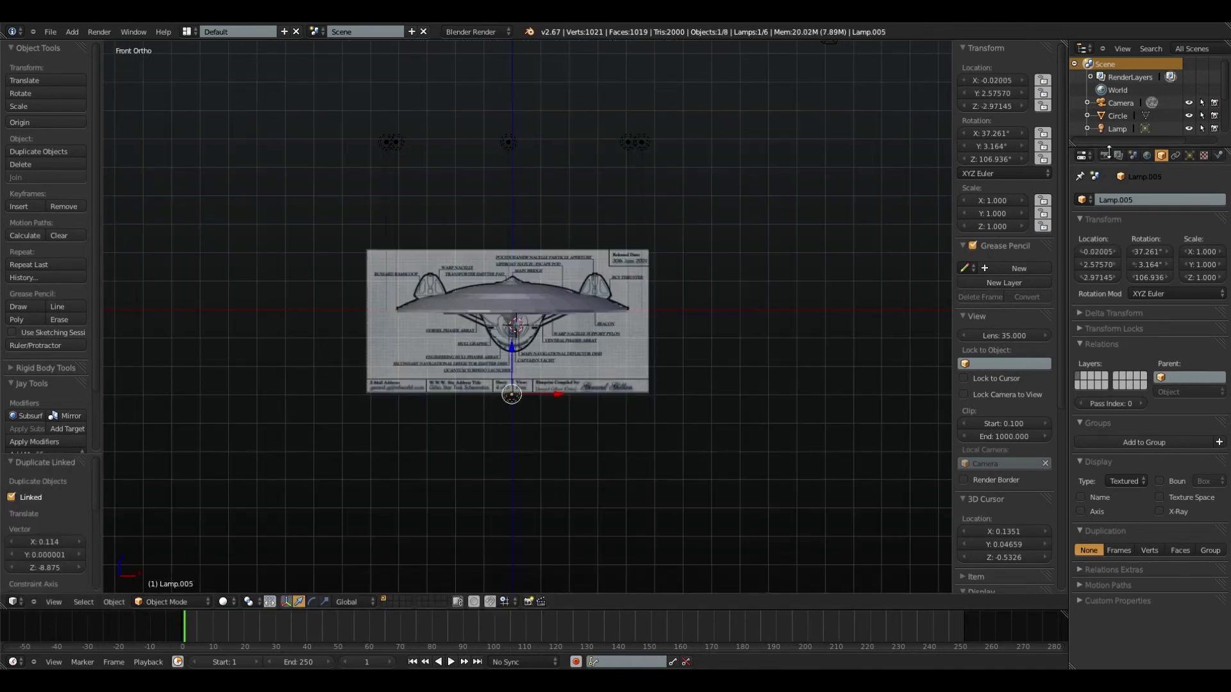
# Render a test image of the saucer at 50% of the 1920 × 1080 resolution.
pyautogui.click(1103, 155)
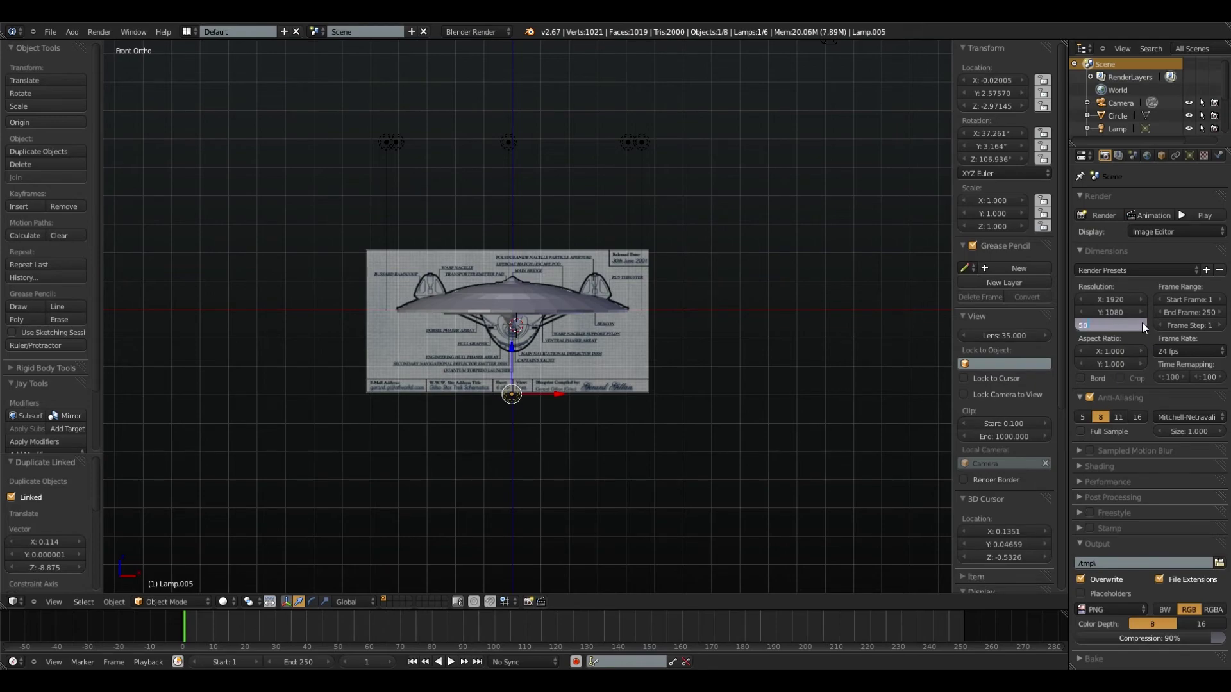
pyautogui.press('Return')
pyautogui.click(1103, 215)
pyautogui.press('Escape')
# Edit the saucer mesh and fill the open edge loop at the top of the bridge dome with a face.
pyautogui.rightClick(514, 318)
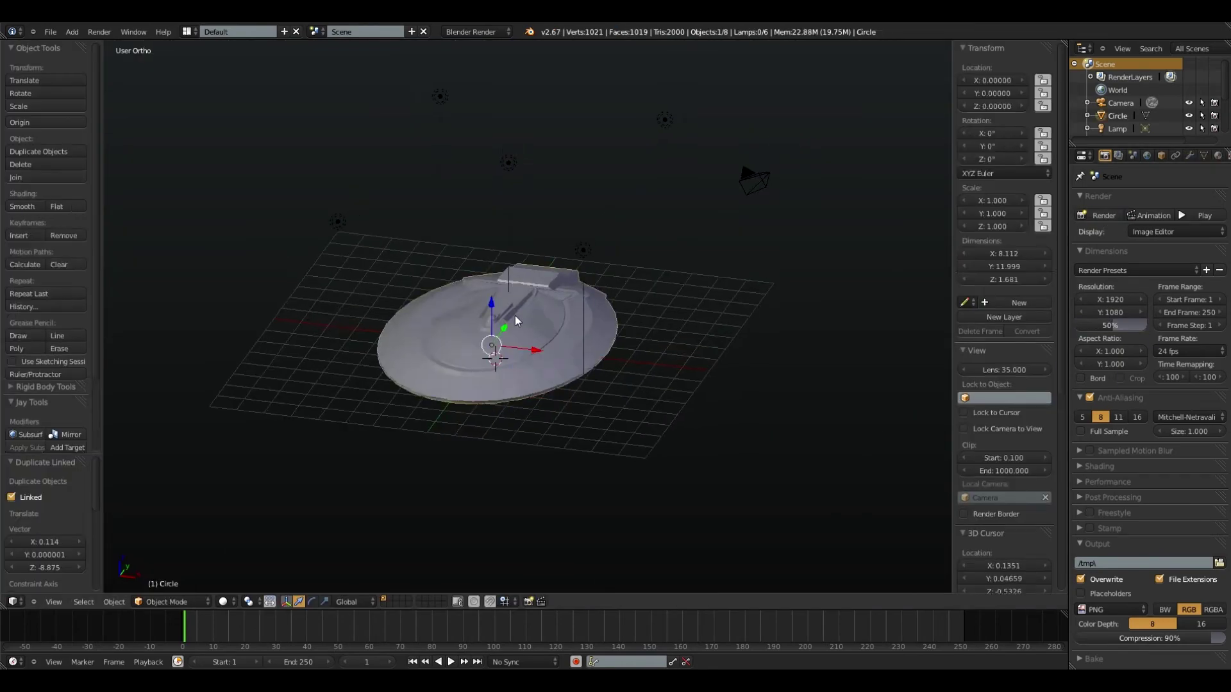
pyautogui.press('Tab')
pyautogui.scroll(12, 641, 319)
pyautogui.scroll(-4, 791, 318)
pyautogui.keyDown('shift'); pyautogui.moveTo(791, 319); pyautogui.dragTo(566, 508, button='middle'); pyautogui.keyUp('shift')
pyautogui.keyDown('alt'); pyautogui.rightClick(574, 501); pyautogui.keyUp('alt')
pyautogui.press('f')
# Knife-cut the bridge dome's cap face vertically, horizontally and along both diagonals through its centre.
pyautogui.press('KP_7')
pyautogui.scroll(3, 478, 417)
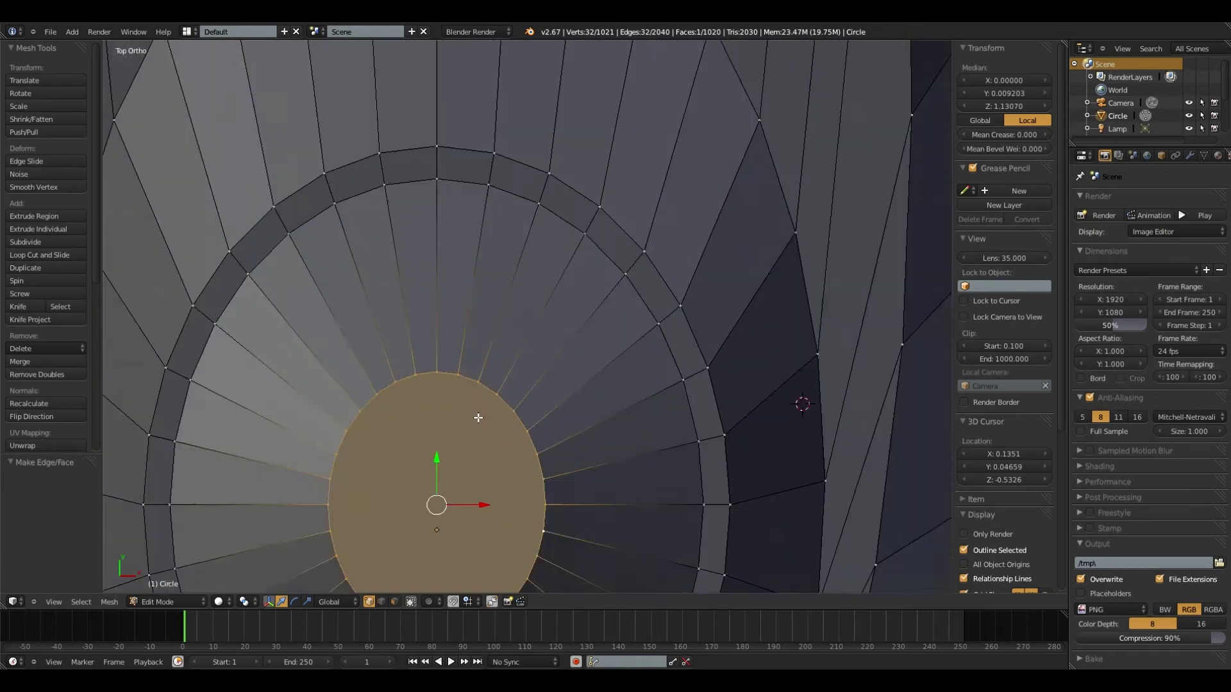
pyautogui.press('k')
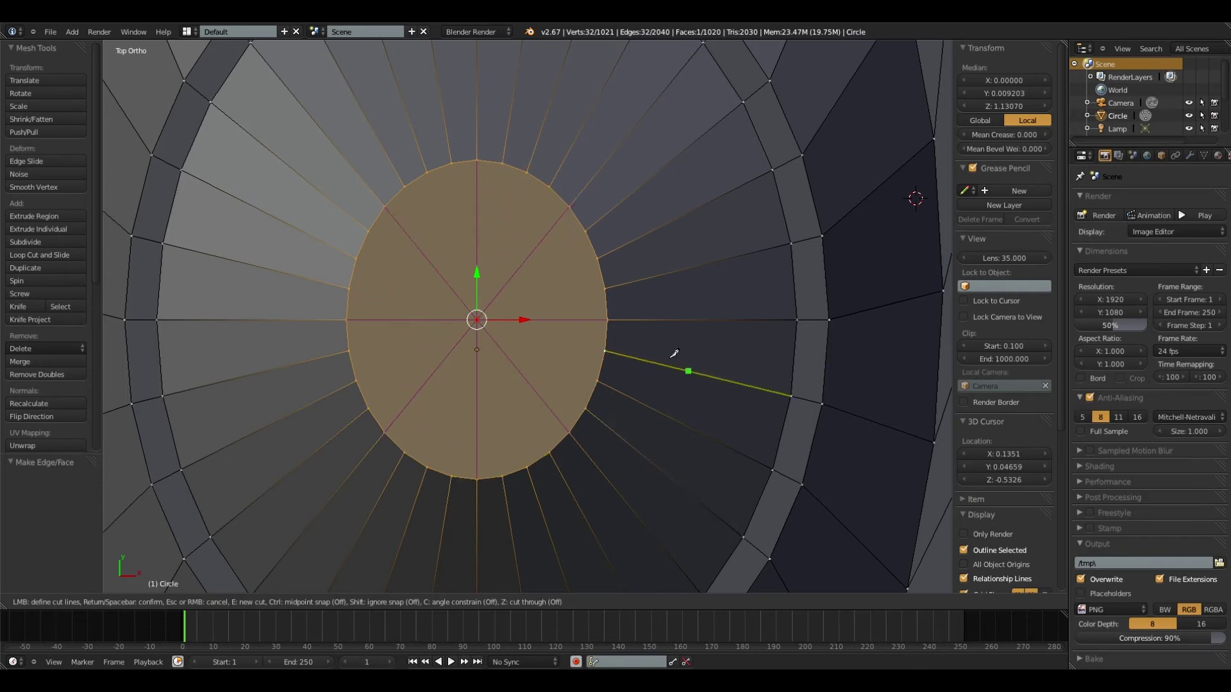
pyautogui.press('Return')
# Raise the centre vertex of the bridge dome's cap by 0.007658 along Z.
pyautogui.rightClick(477, 320)
pyautogui.moveTo(477, 319)
pyautogui.mouseDown(button='middle')
pyautogui.moveTo(475, 256)
pyautogui.moveTo(495, 304)
pyautogui.moveTo(563, 332)
pyautogui.moveTo(324, 305)
pyautogui.mouseUp(button='middle')
pyautogui.press('g')
pyautogui.press('z')
pyautogui.click(494, 283)
# Select the 32-vertex ring around the bridge dome's cap and scale it by 1.699 to match the top blueprint.
pyautogui.scroll(-4, 563, 332)
pyautogui.press('KP_7')
pyautogui.press('z')
pyautogui.scroll(-3, 579, 201)
pyautogui.keyDown('shift'); pyautogui.moveTo(730, 203); pyautogui.dragTo(531, 259, button='middle'); pyautogui.keyUp('shift')
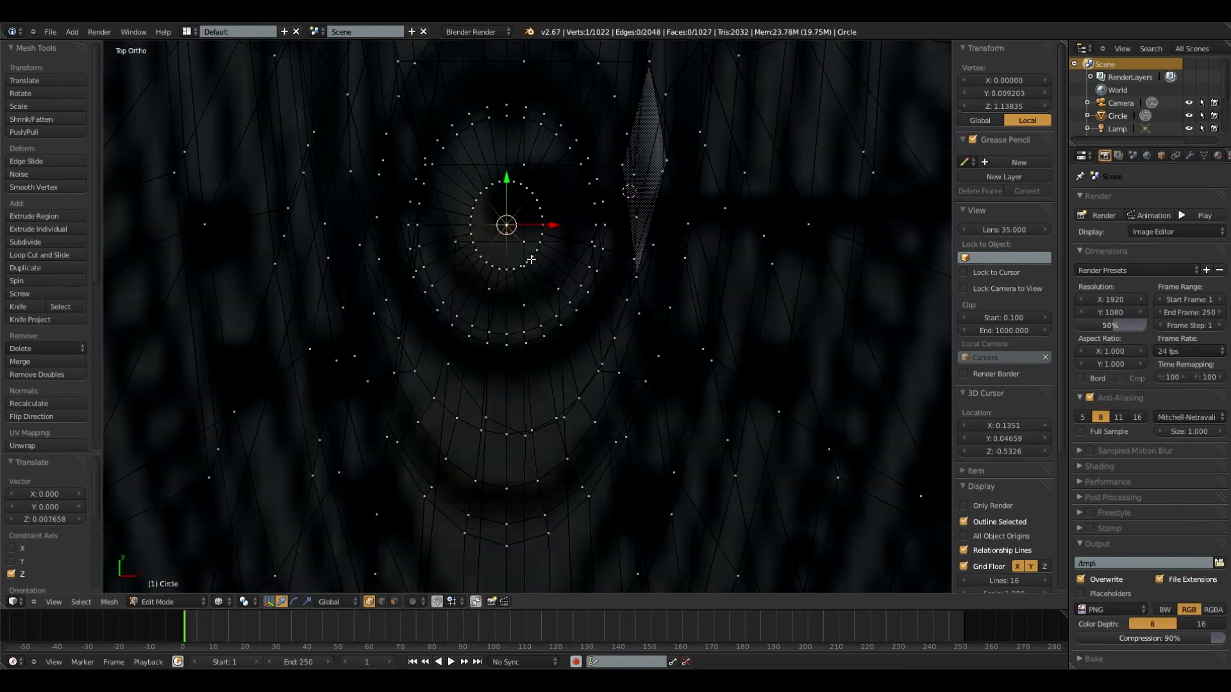
pyautogui.rightClick(506, 269)
pyautogui.keyDown('ctrl'); pyautogui.rightClick(528, 260); pyautogui.keyUp('ctrl')
pyautogui.keyDown('ctrl'); pyautogui.rightClick(528, 275); pyautogui.keyUp('ctrl')
pyautogui.press('z')
pyautogui.hotkey('ctrl', 'z')
pyautogui.scroll(4, 521, 272)
pyautogui.keyDown('ctrl'); pyautogui.rightClick(559, 99); pyautogui.keyUp('ctrl')
pyautogui.keyDown('ctrl'); pyautogui.rightClick(487, 47); pyautogui.keyUp('ctrl')
pyautogui.hotkey('ctrl', 'z')
pyautogui.keyDown('ctrl'); pyautogui.rightClick(414, 93); pyautogui.keyUp('ctrl')
pyautogui.keyDown('ctrl'); pyautogui.rightClick(455, 212); pyautogui.keyUp('ctrl')
pyautogui.keyDown('shift'); pyautogui.moveTo(522, 168); pyautogui.dragTo(516, 274, button='middle'); pyautogui.keyUp('shift')
pyautogui.press('z')
pyautogui.scroll(-1, 533, 297)
pyautogui.press('s')
pyautogui.click(549, 331)
pyautogui.moveTo(549, 330)
pyautogui.mouseDown(button='middle')
pyautogui.moveTo(651, 412)
pyautogui.moveTo(564, 296)
pyautogui.moveTo(681, 305)
pyautogui.moveTo(852, 406)
pyautogui.moveTo(991, 382)
pyautogui.mouseUp(button='middle')
# Reframe the camera on the saucer from a lower angle and render a test image.
pyautogui.press('KP_7')
pyautogui.press('z')
pyautogui.scroll(-4, 616, 406)
pyautogui.scroll(-10, 591, 335)
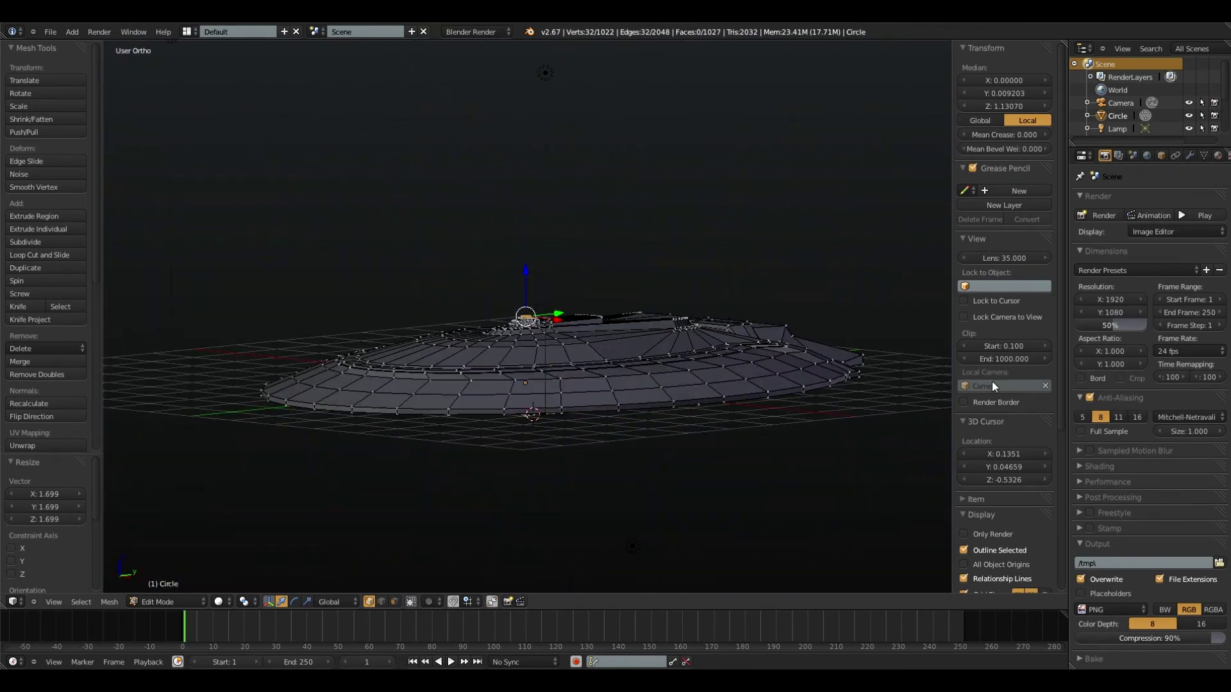
pyautogui.press('KP_0')
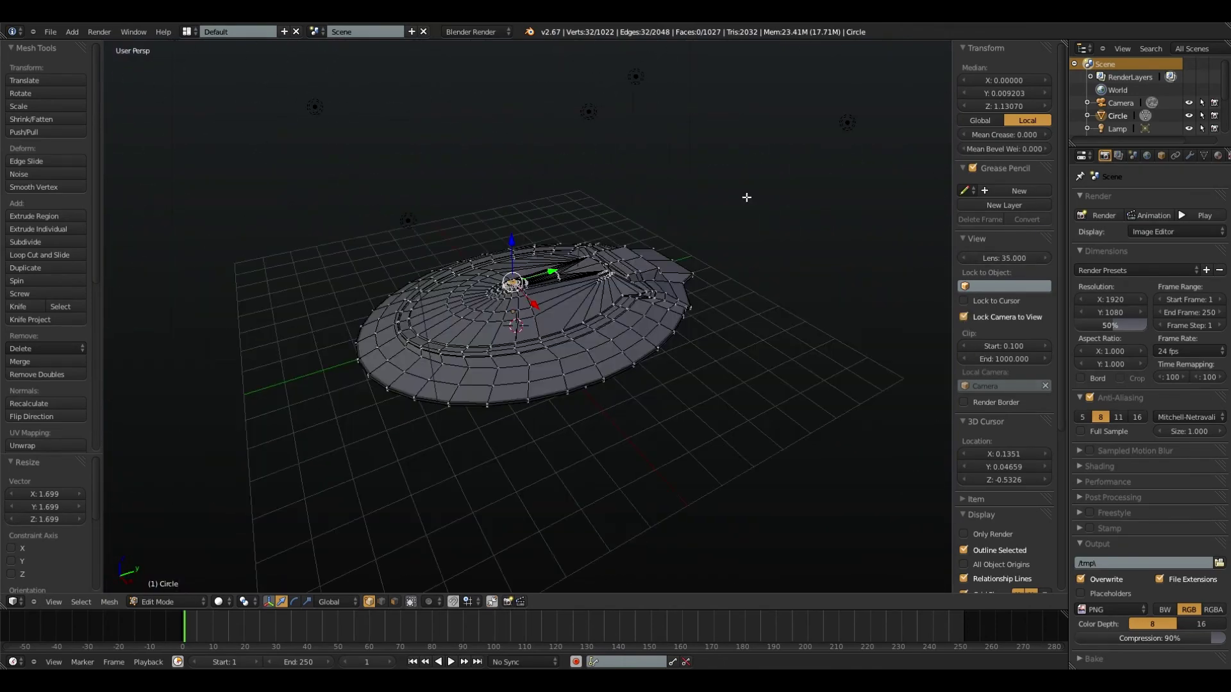
pyautogui.click(1082, 217)
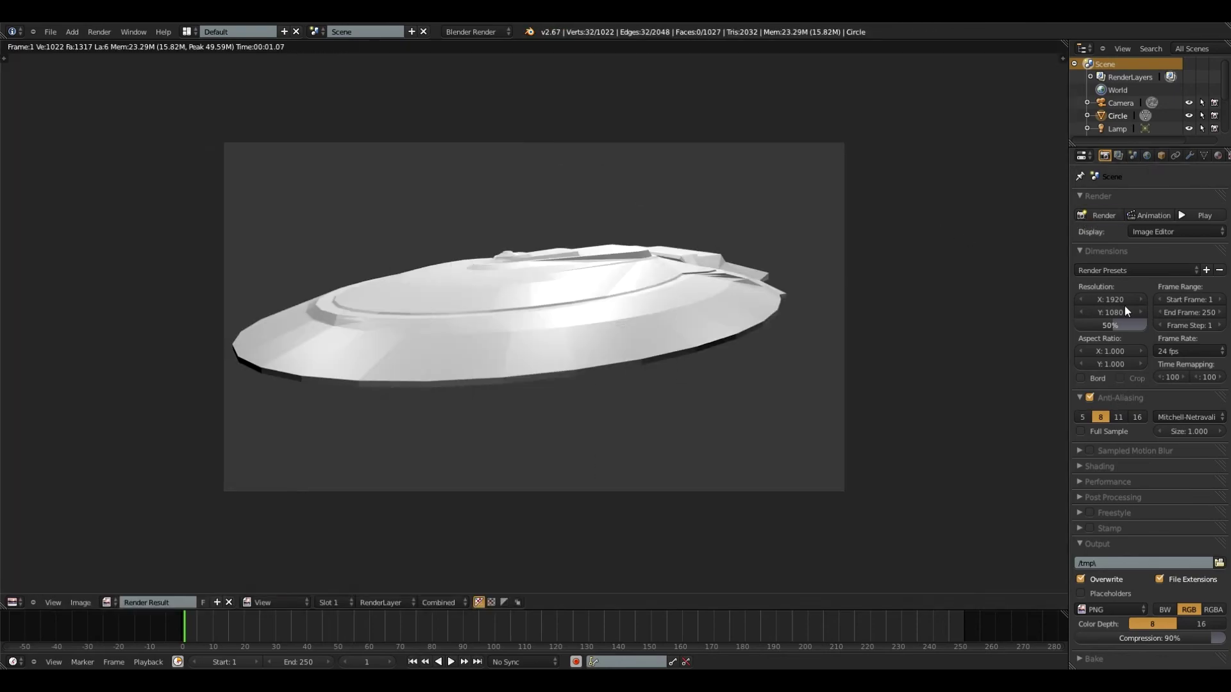
pyautogui.press('Escape')
# Leave the camera view and open the file commands.
pyautogui.press('KP_0')
pyautogui.moveTo(626, 247); pyautogui.dragTo(742, 135, button='middle')
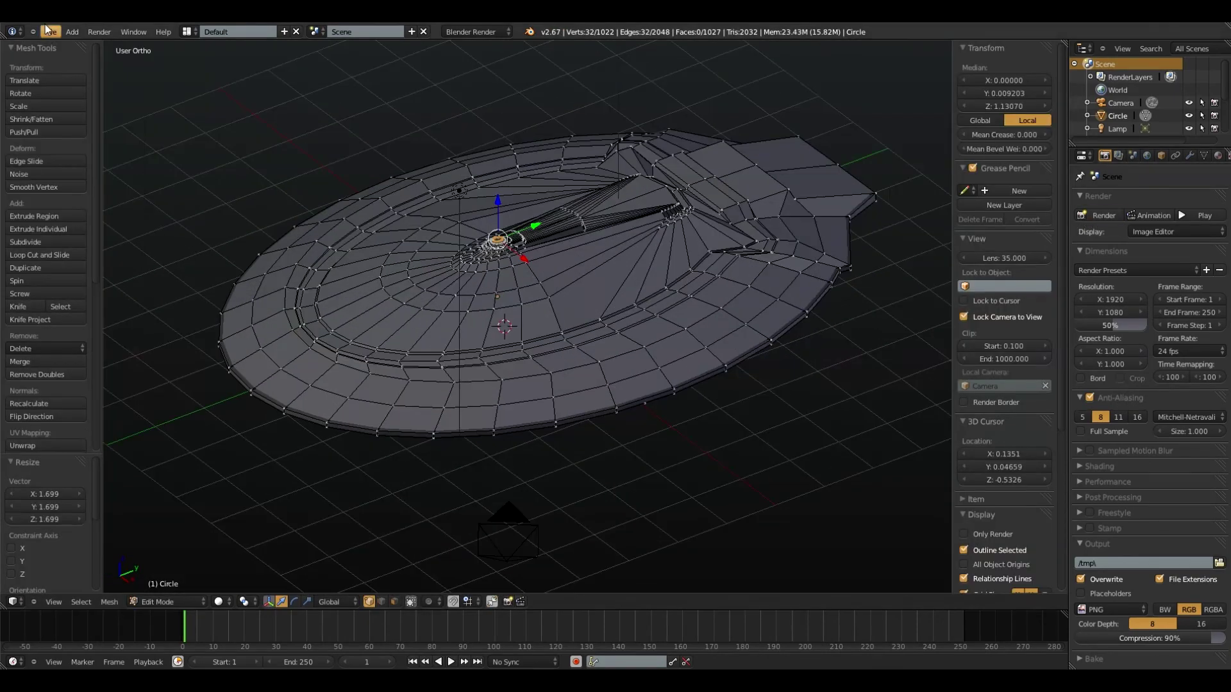
pyautogui.click(50, 32)
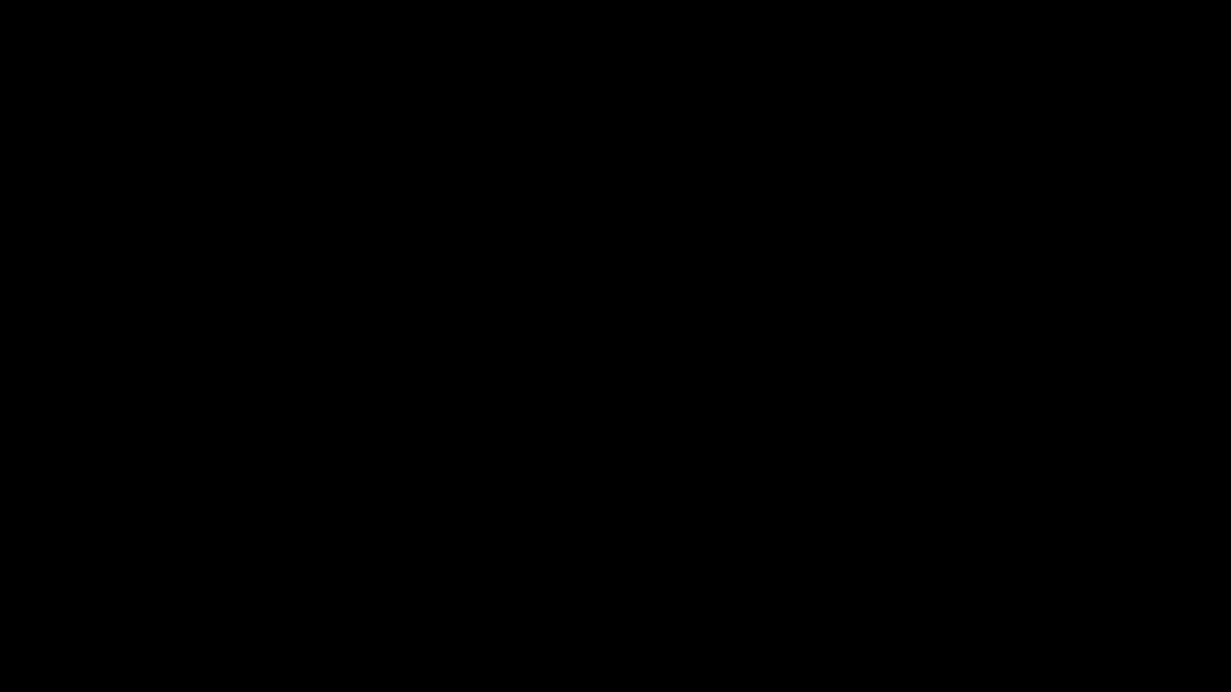